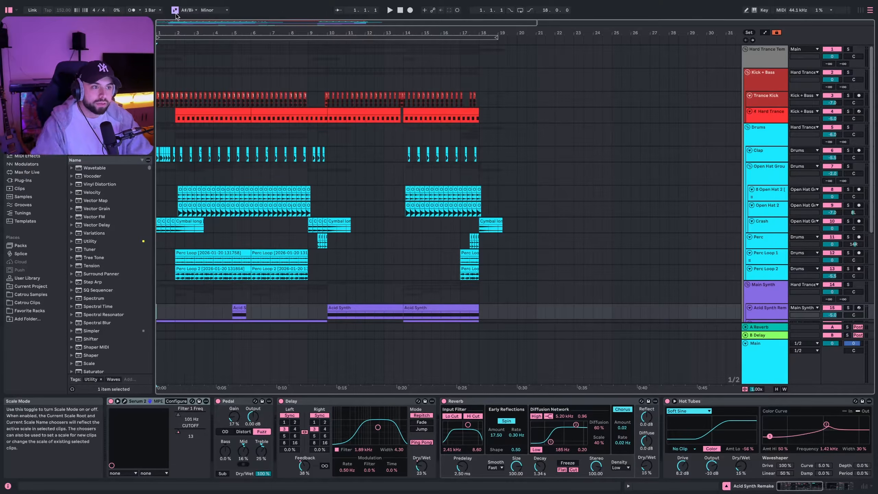
# Step: Look over the drum tracks in the arrangement, marking out the section from bar 2 to bar 10
pyautogui.scroll(-1, 483, 136)
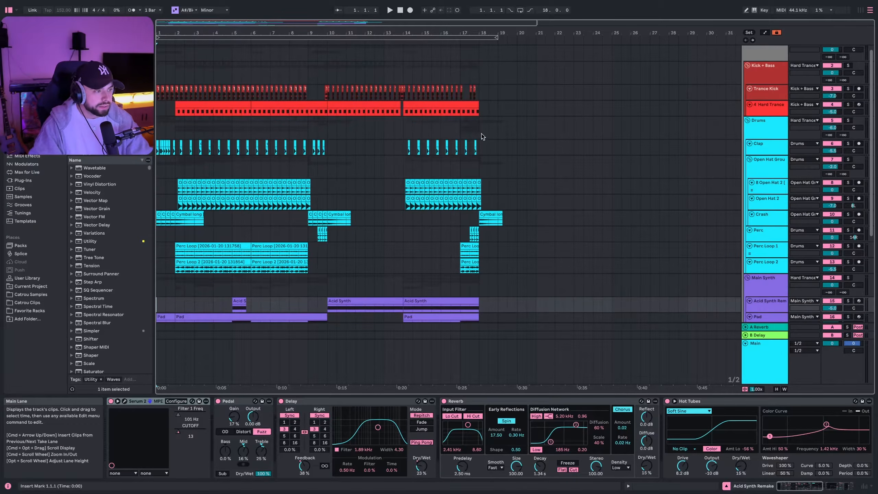
pyautogui.moveTo(477, 134); pyautogui.dragTo(176, 126)
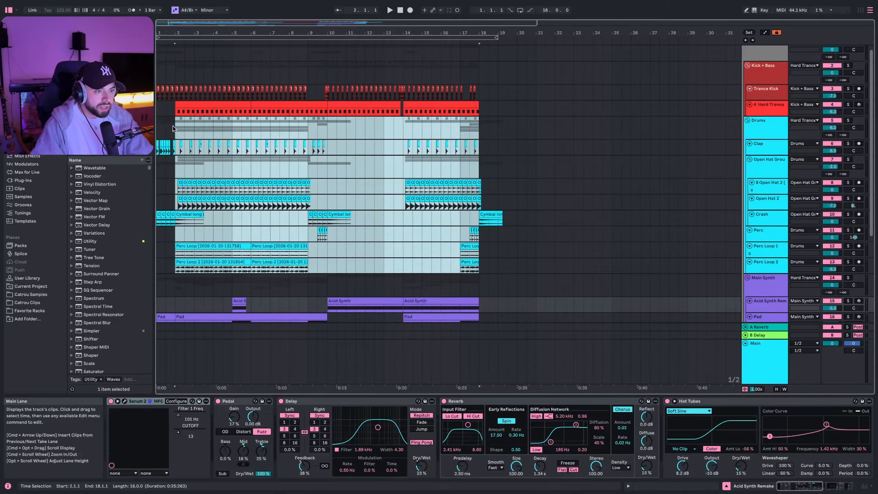
pyautogui.click(279, 128)
pyautogui.moveTo(324, 125); pyautogui.dragTo(175, 145)
pyautogui.scroll(-3, 197, 204)
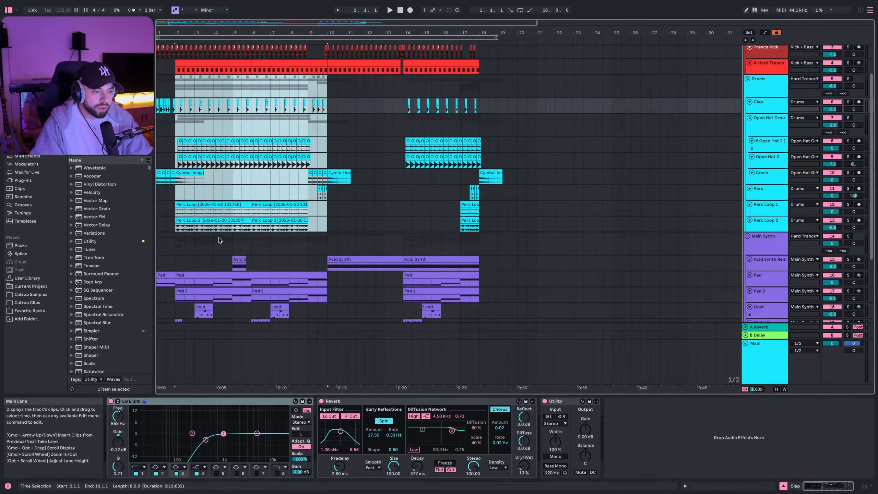
pyautogui.scroll(-1, 218, 239)
pyautogui.scroll(-1, 218, 245)
# Step: Look over the Main Synth tracks, marking out the Acid Synth clips from bar 10 to bar 18
pyautogui.click(223, 251)
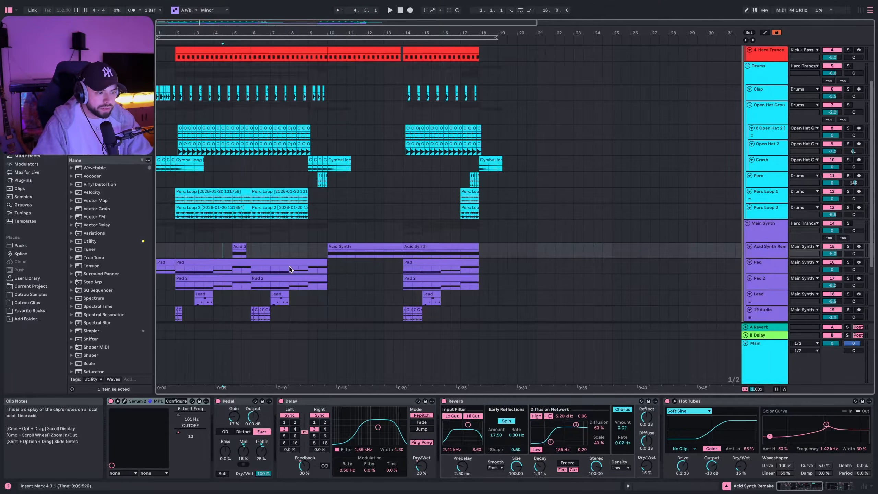
pyautogui.scroll(-1, 311, 256)
pyautogui.moveTo(326, 234); pyautogui.dragTo(484, 198)
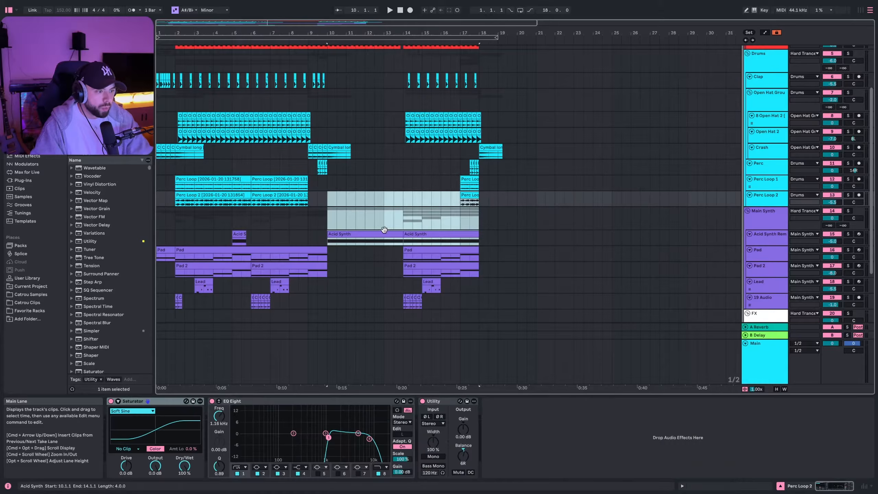
pyautogui.moveTo(409, 219); pyautogui.dragTo(327, 222)
pyautogui.click(340, 238)
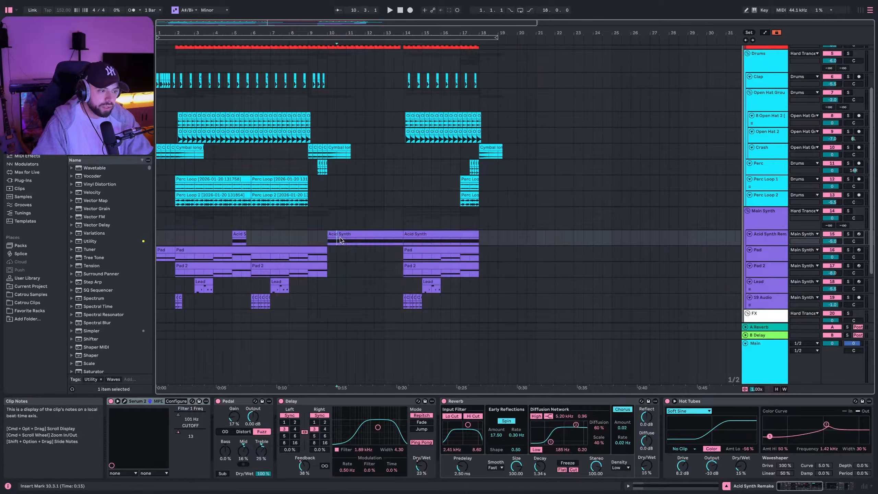
pyautogui.scroll(-1, 380, 210)
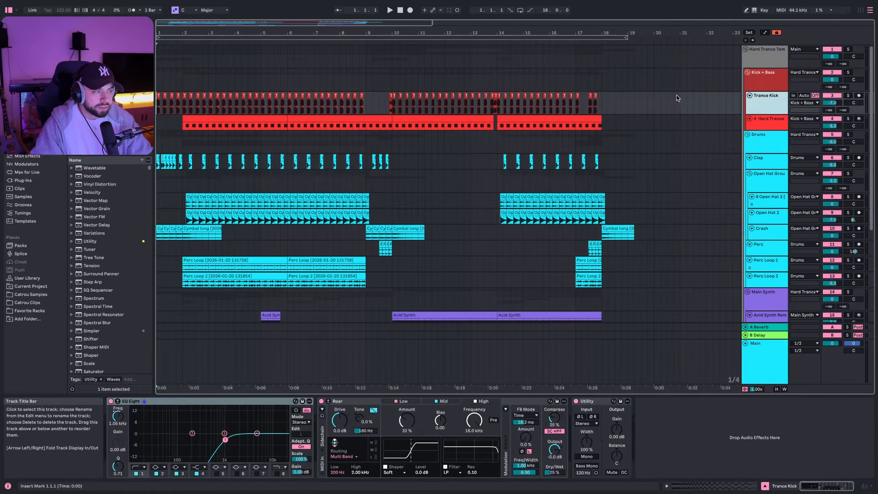
# Step: Solo the Kick + Bass group and play it from bar 2
pyautogui.press('Up')
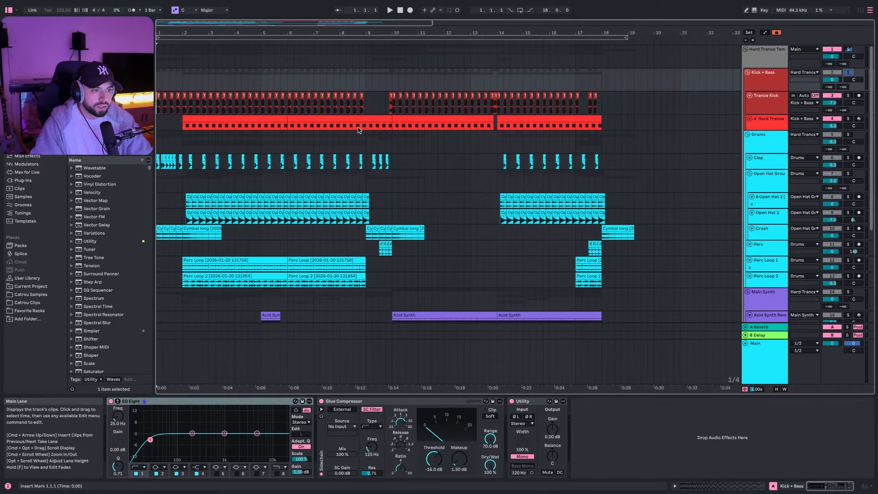
pyautogui.click(182, 125)
pyautogui.press('space')
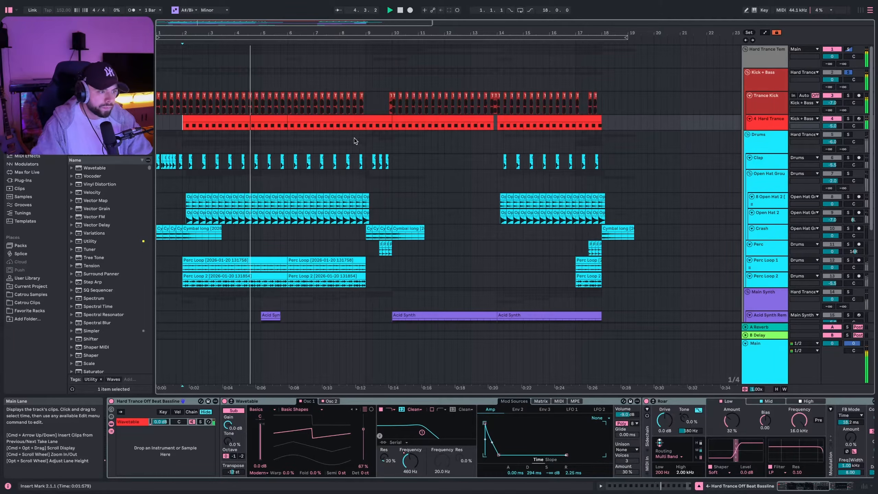
pyautogui.press('space')
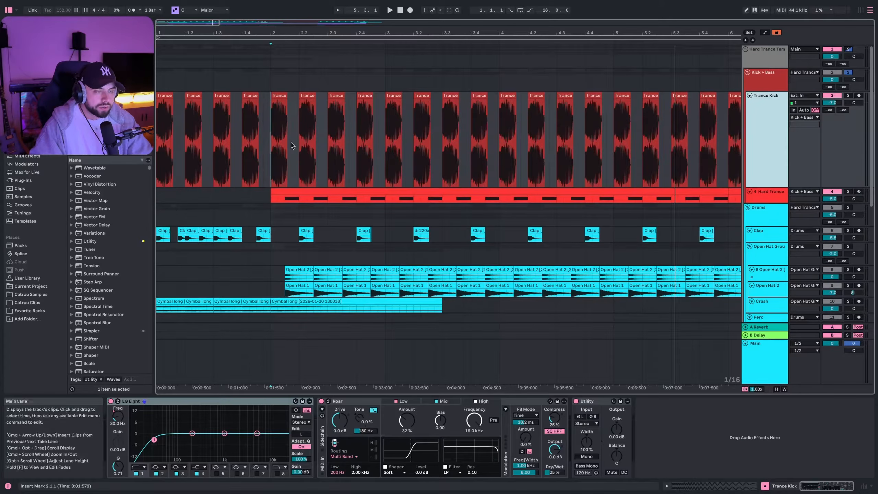
# Step: Solo the Trance Kick track and play its clips from bar 2, inspecting the kick waveform up close
pyautogui.scroll(5, 266, 137)
pyautogui.hscroll(-3, 266, 137)
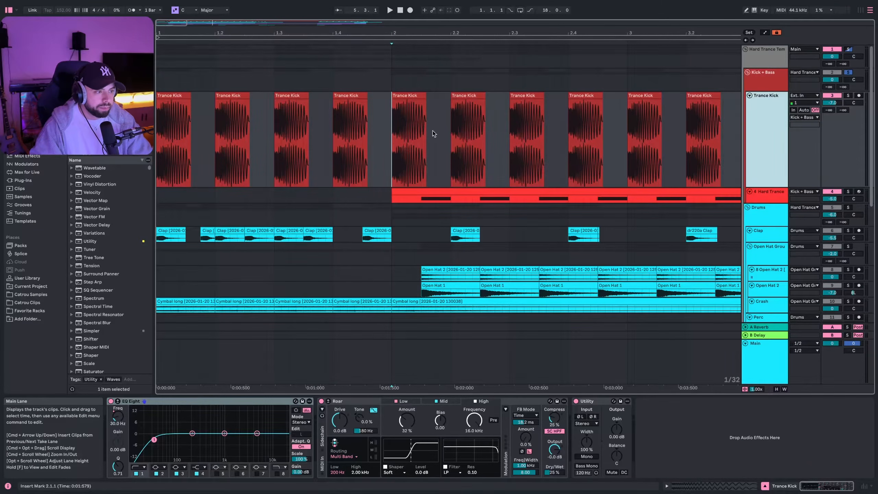
pyautogui.scroll(10, 427, 127)
pyautogui.click(346, 143)
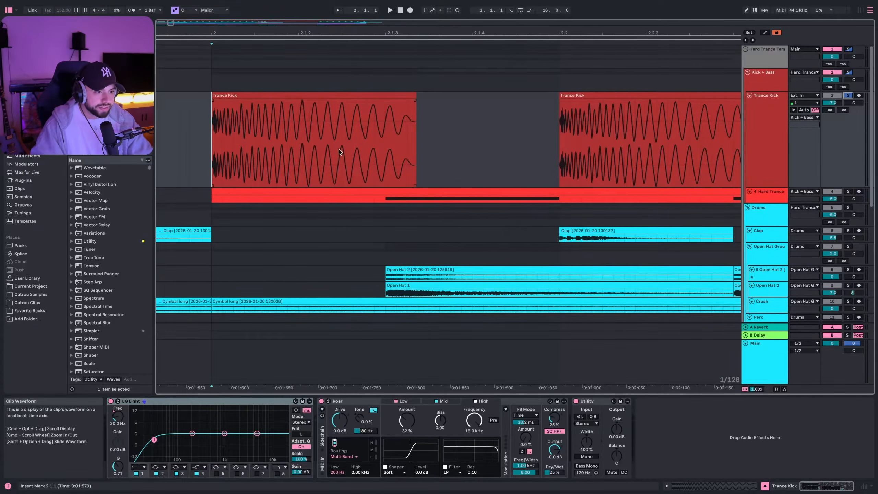
pyautogui.press('space')
pyautogui.scroll(-1, 299, 227)
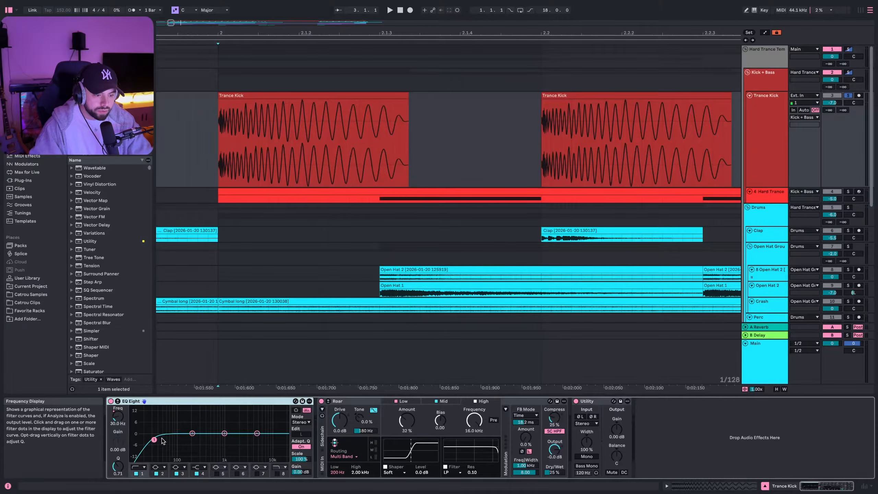
# Step: Examine the Trance Kick's EQ Eight low cut and the Low, Mid and High band settings of its Roar
pyautogui.click(146, 448)
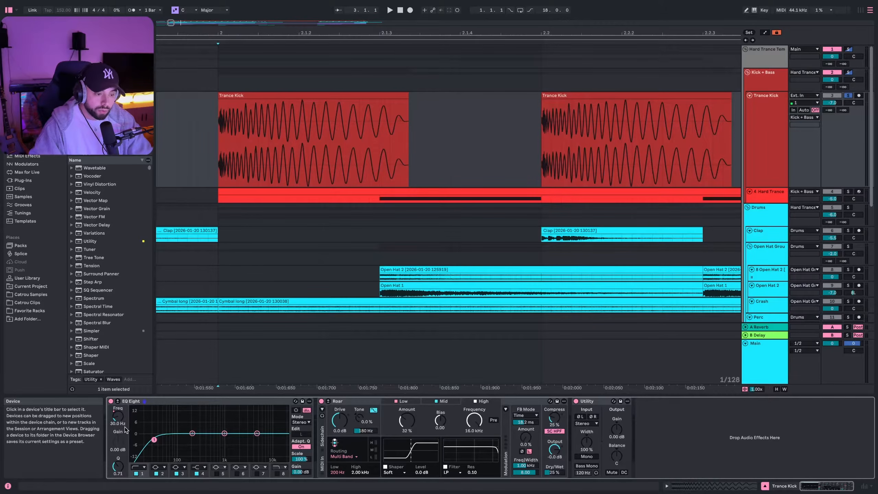
pyautogui.click(362, 405)
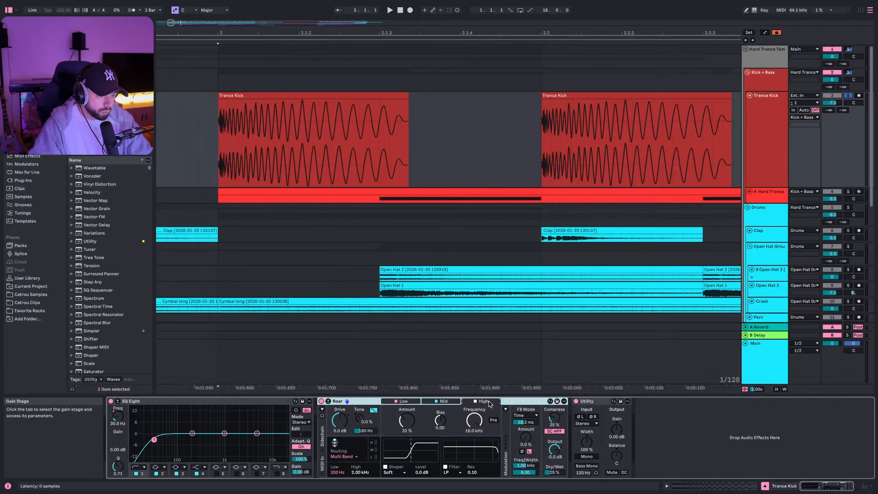
pyautogui.moveTo(418, 429); pyautogui.dragTo(417, 441)
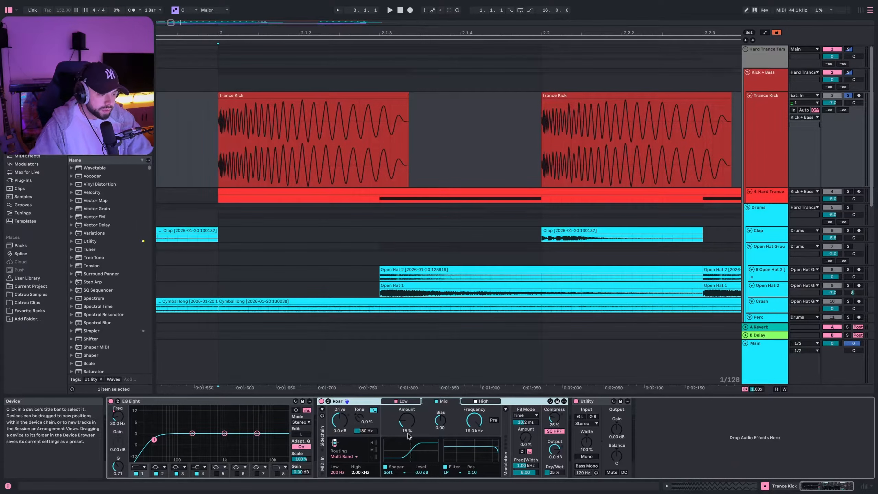
pyautogui.click(403, 401)
pyautogui.click(491, 404)
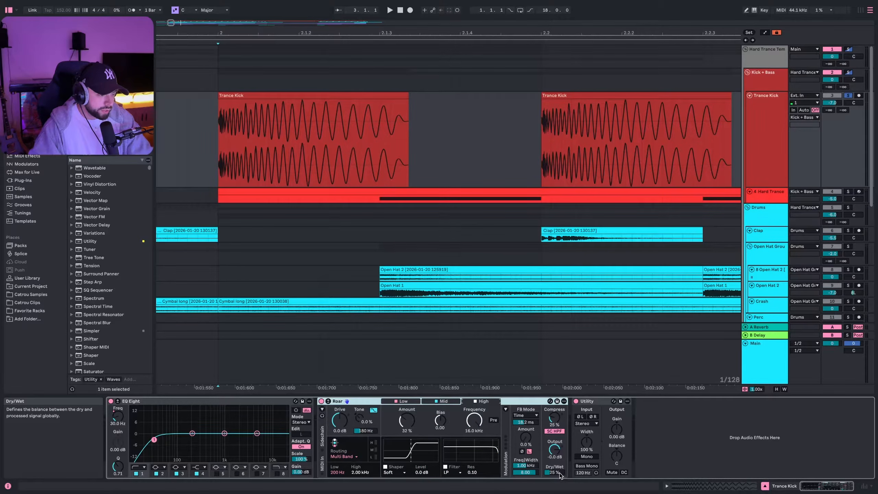
# Step: Compare the playing kick with Roar bypassed and re-enabled, and turn on Mono in the kick's Utility
pyautogui.click(322, 401)
pyautogui.press('space')
pyautogui.click(321, 401)
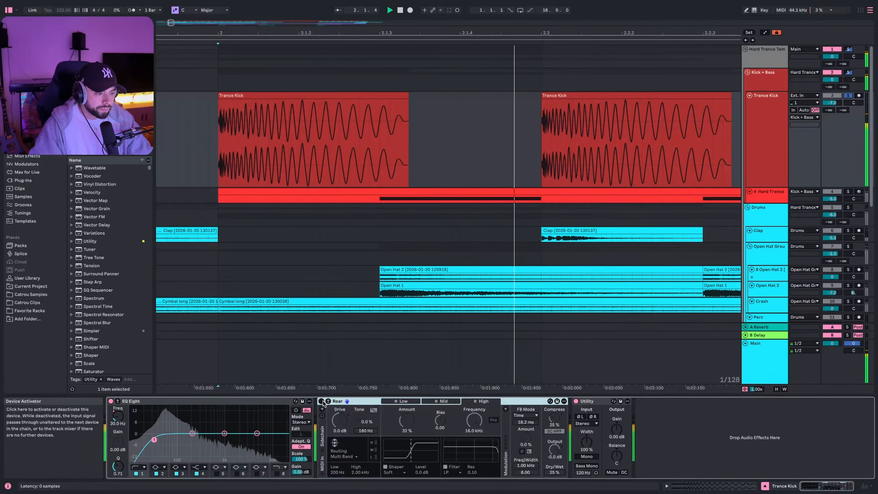
pyautogui.press('space')
pyautogui.click(358, 403)
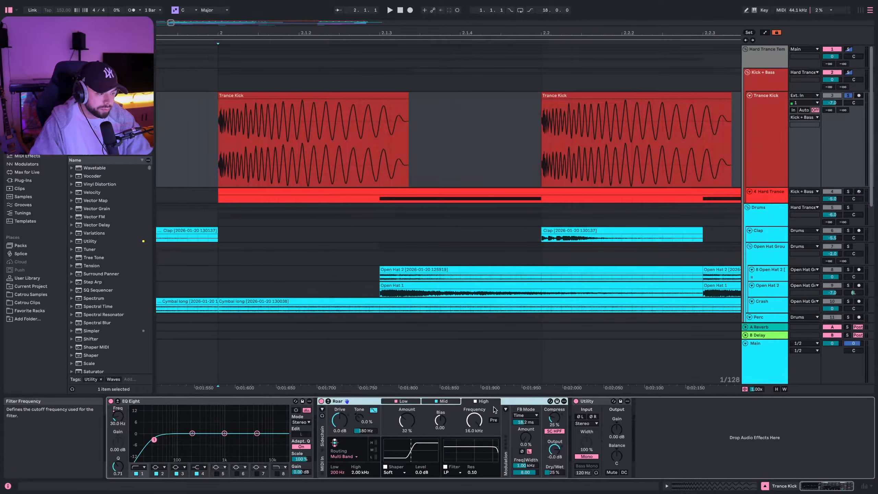
pyautogui.click(592, 402)
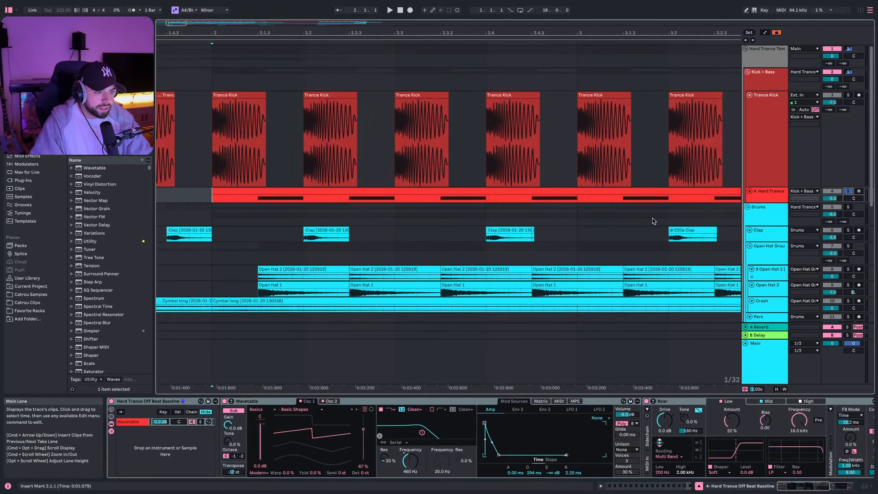
# Step: Solo the Hard Trance Off Beat Bassline track and play it from bar 2
pyautogui.hscroll(2, 411, 216)
pyautogui.scroll(-3, 396, 216)
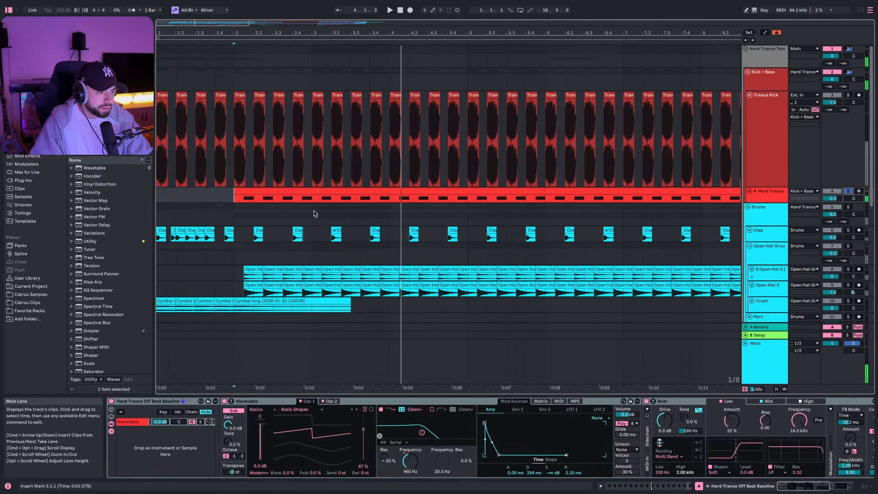
pyautogui.press('space')
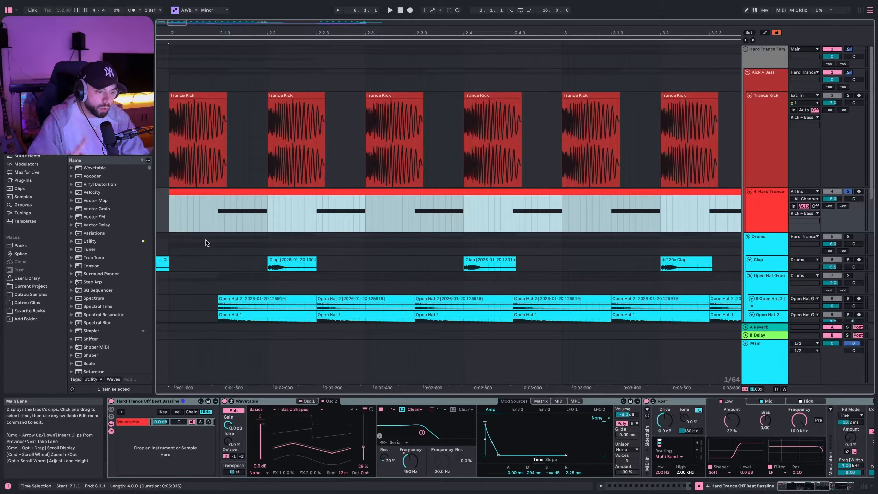
# Step: Examine the bassline's Wavetable settings: Osc 1, Osc 2, the Env 2 envelope and its modulation matrix routing
pyautogui.click(314, 403)
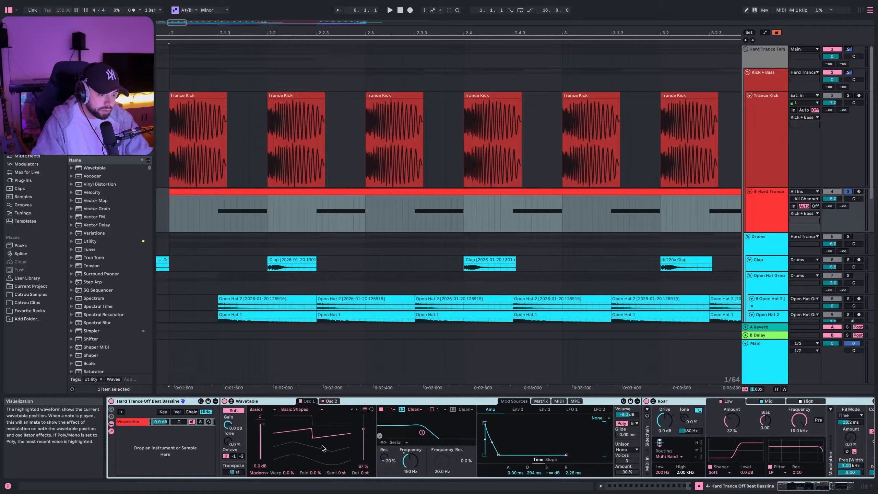
pyautogui.click(331, 401)
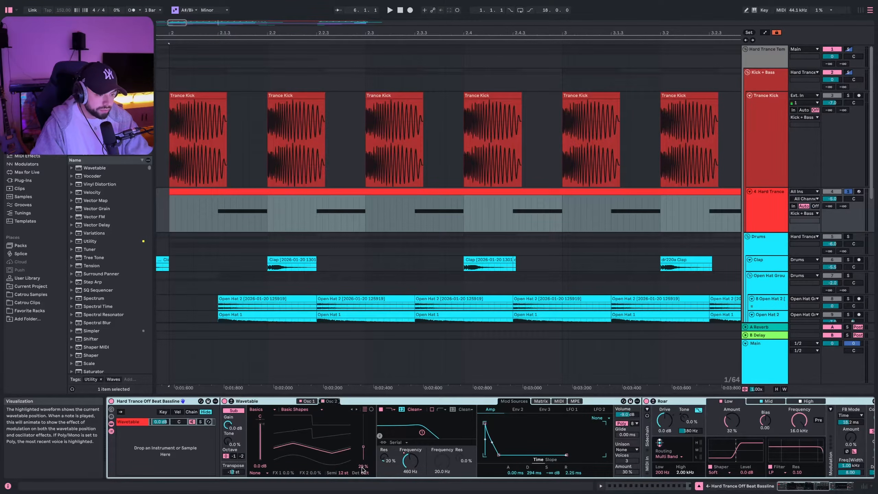
pyautogui.hscroll(5, 271, 418)
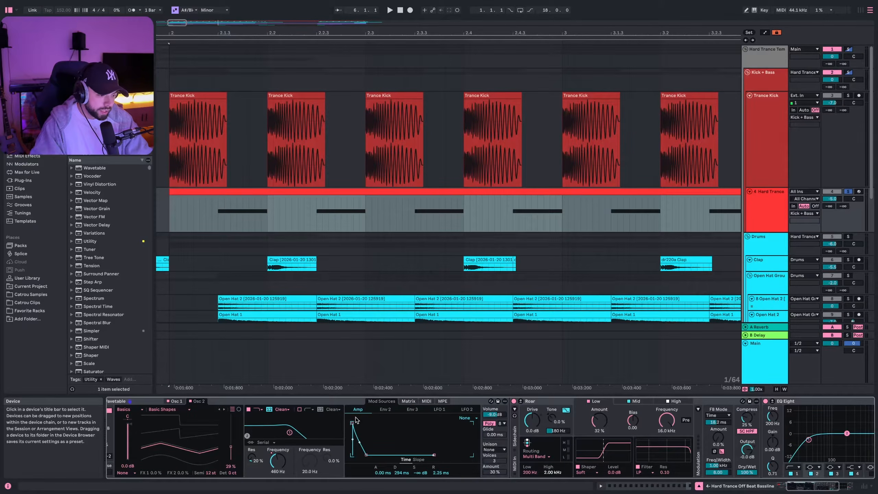
pyautogui.click(380, 412)
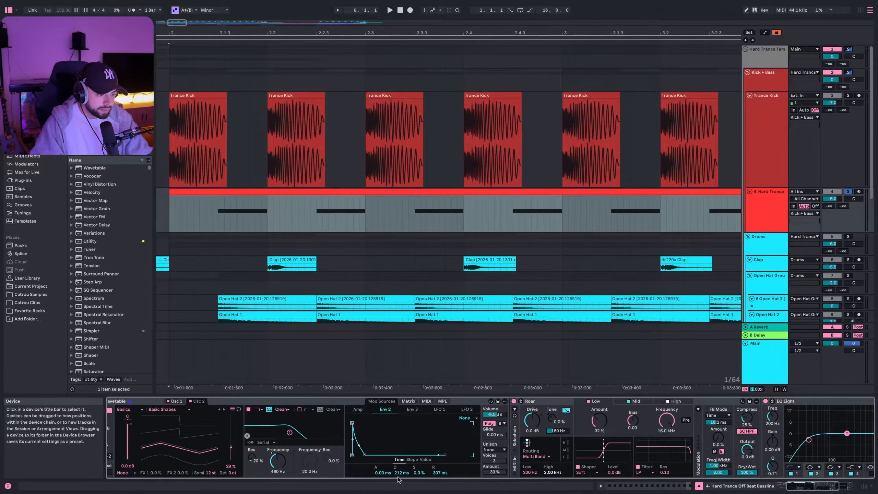
pyautogui.click(408, 400)
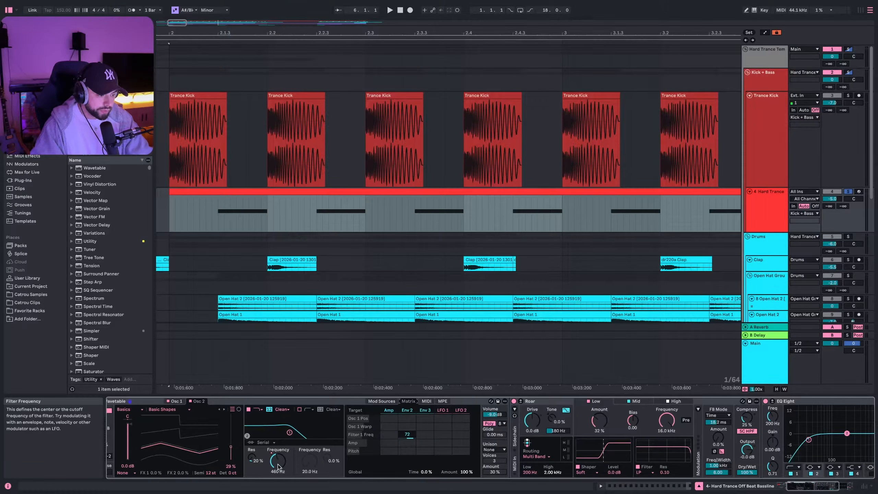
pyautogui.click(381, 401)
# Step: Examine the bassline's Roar band settings and the low-cut band of its EQ Eight
pyautogui.hscroll(5, 380, 403)
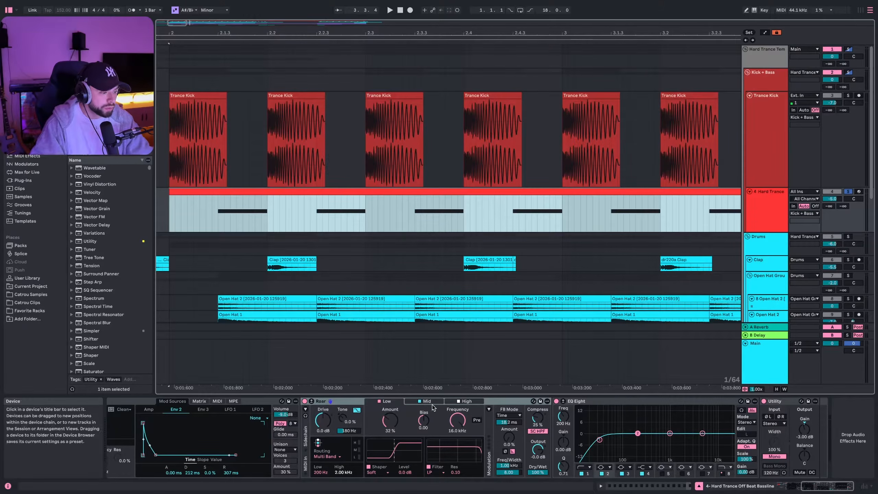
pyautogui.moveTo(379, 423); pyautogui.dragTo(379, 433)
pyautogui.click(468, 401)
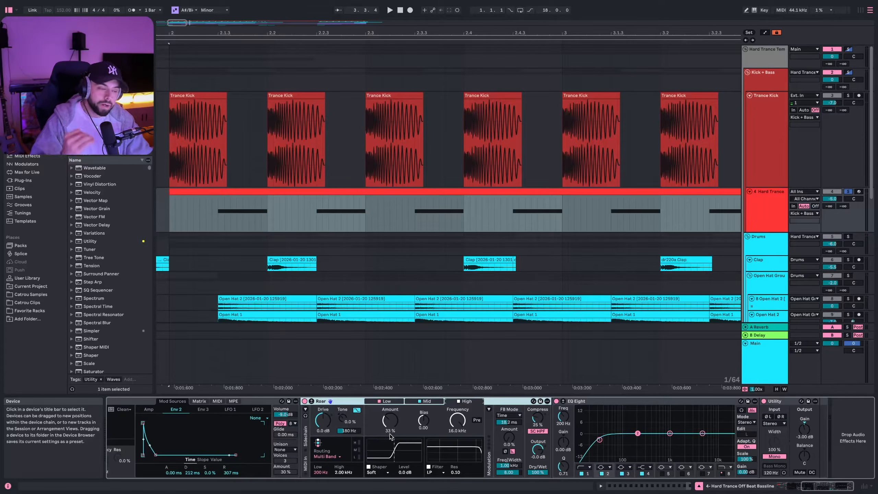
pyautogui.click(646, 451)
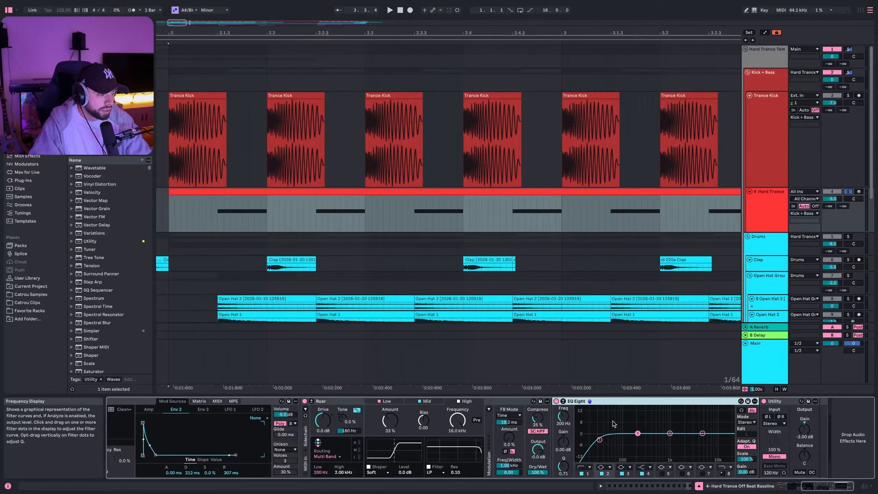
pyautogui.click(599, 440)
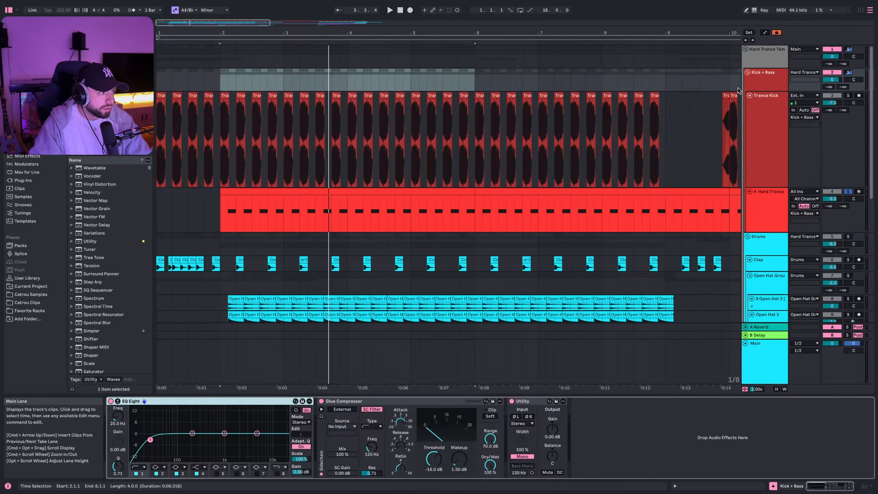
# Step: Play the Kick + Bass group and compare its sound with the group's EQ Eight bypassed and re-enabled
pyautogui.click(764, 79)
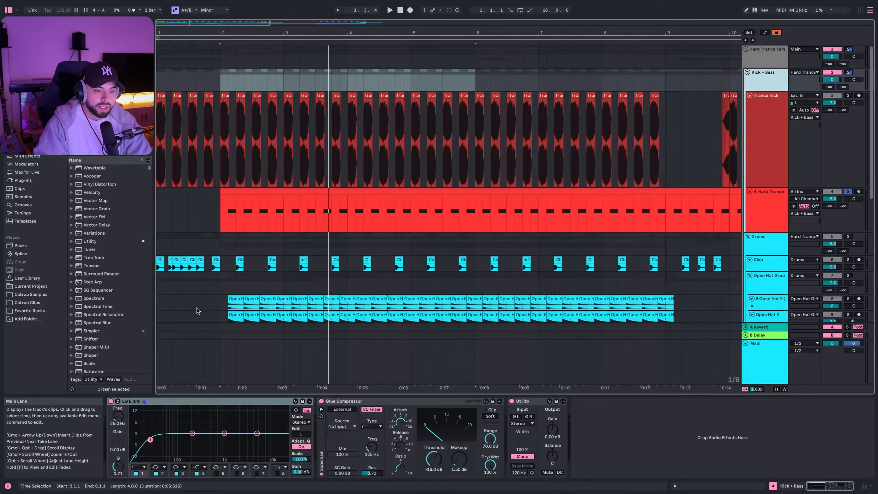
pyautogui.click(125, 402)
pyautogui.press('space')
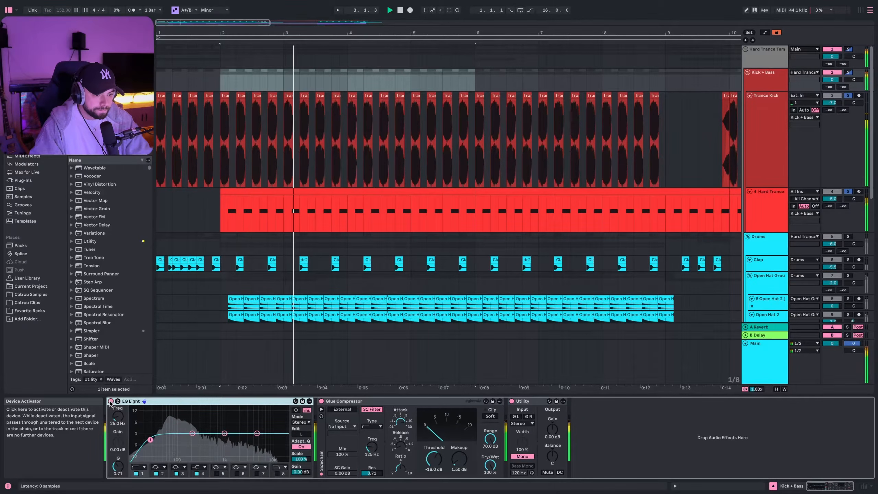
pyautogui.click(110, 401)
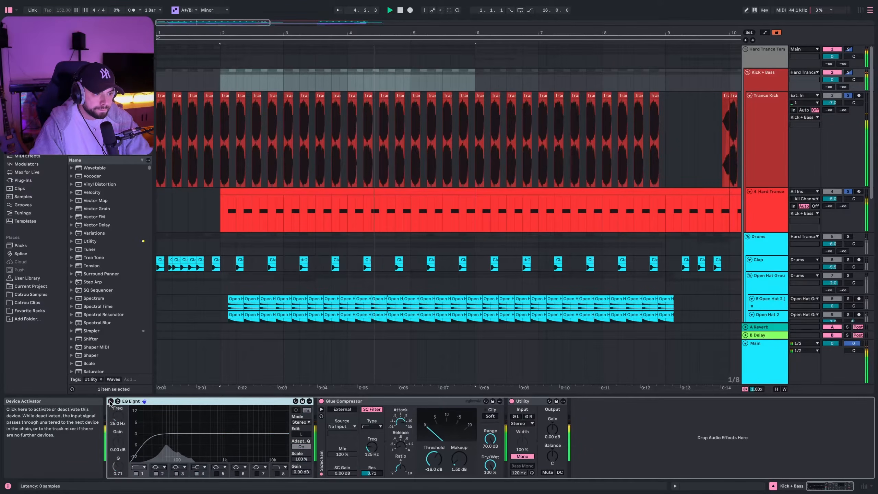
pyautogui.click(111, 401)
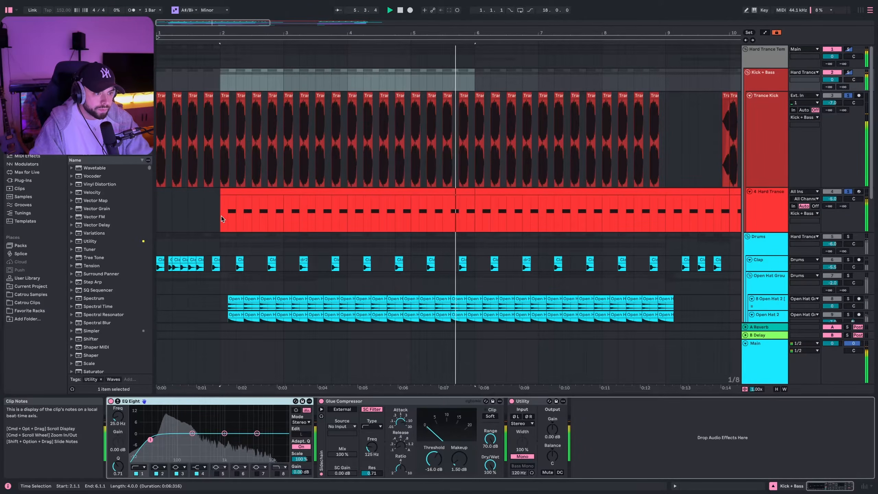
# Step: Play the Kick + Bass group from bar 2 and compare its sound with the Glue Compressor bypassed and enabled
pyautogui.click(221, 215)
pyautogui.press('space')
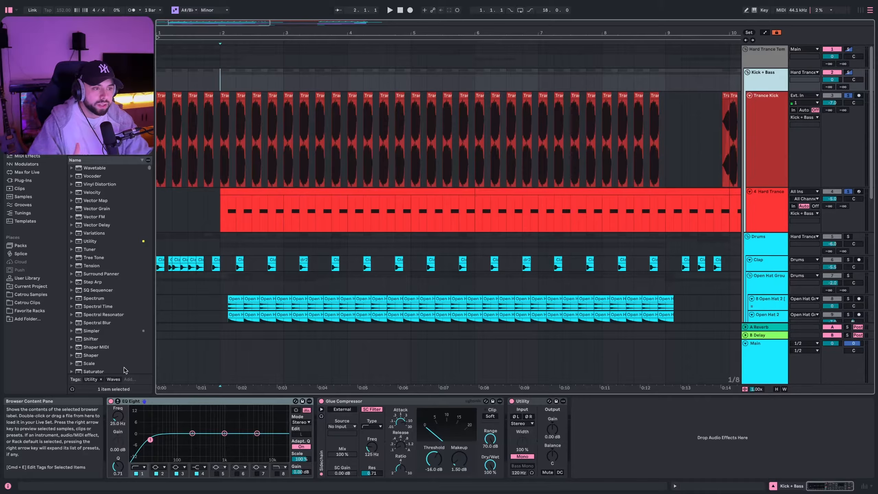
pyautogui.click(341, 402)
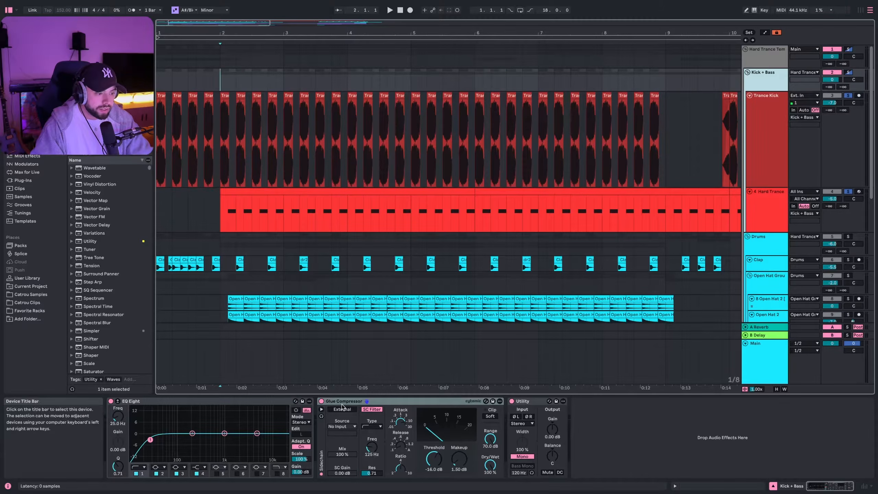
pyautogui.click(320, 402)
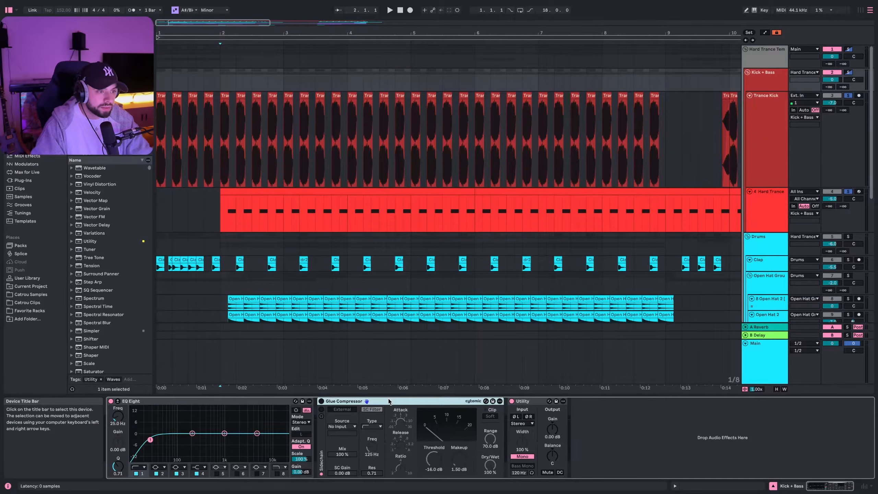
pyautogui.press('space')
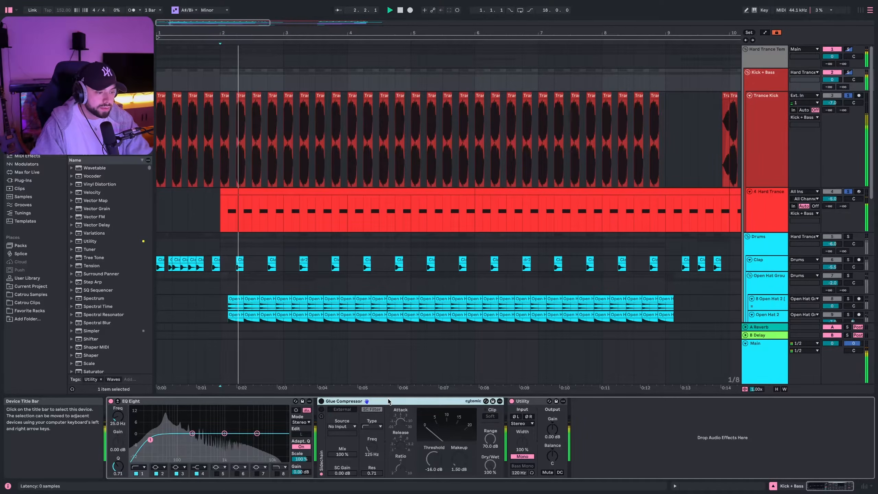
pyautogui.click(321, 402)
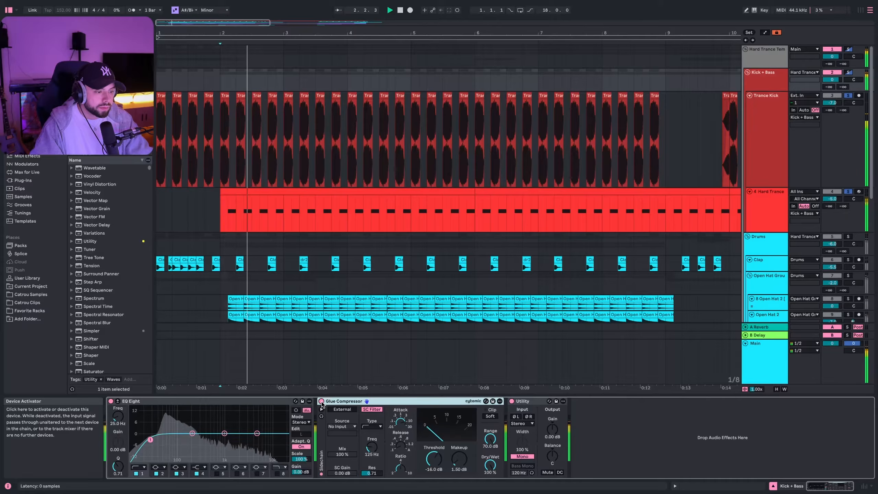
pyautogui.click(321, 402)
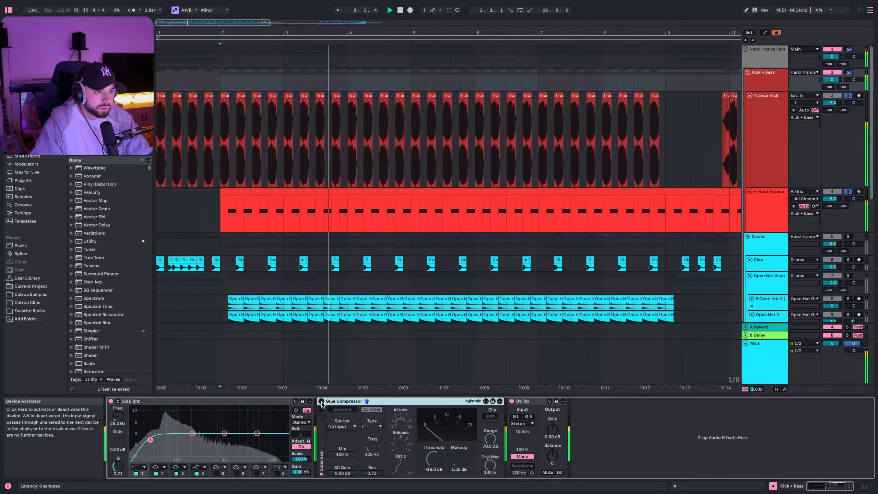
pyautogui.click(321, 402)
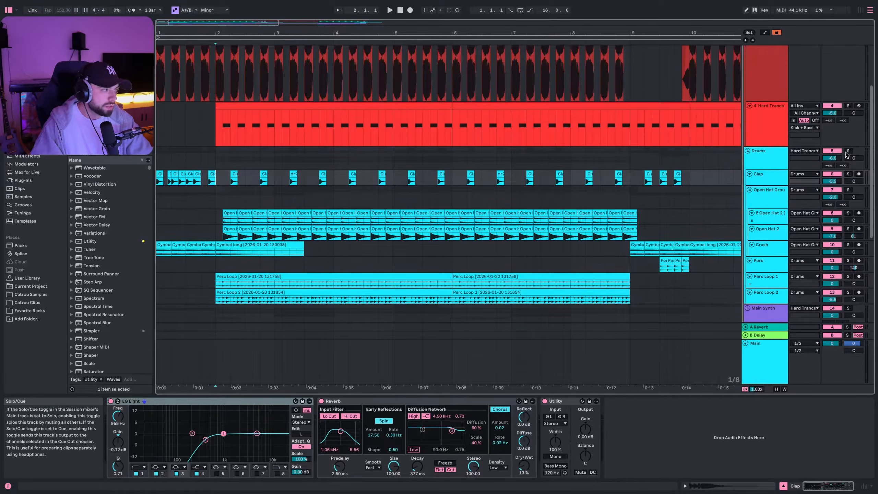
# Step: Solo the Drums group and play it from bar 2 while looking over its tracks
pyautogui.click(848, 151)
pyautogui.press('space')
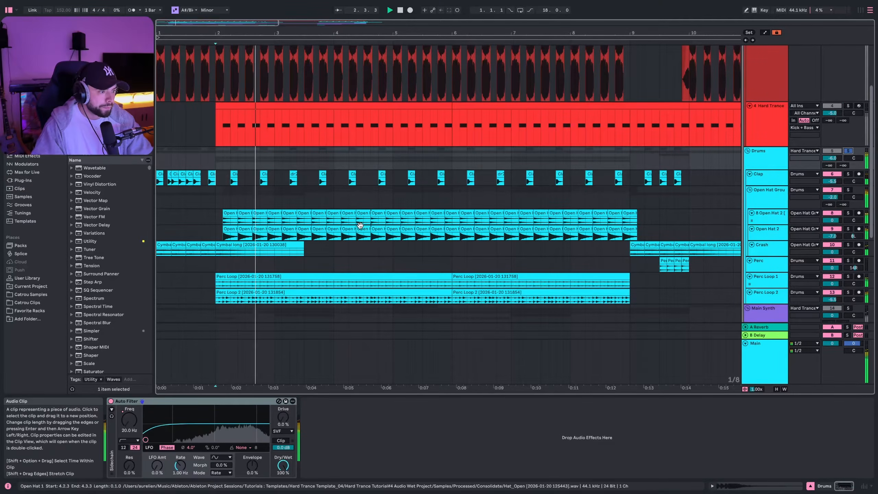
pyautogui.scroll(-5, 369, 229)
pyautogui.scroll(3, 369, 230)
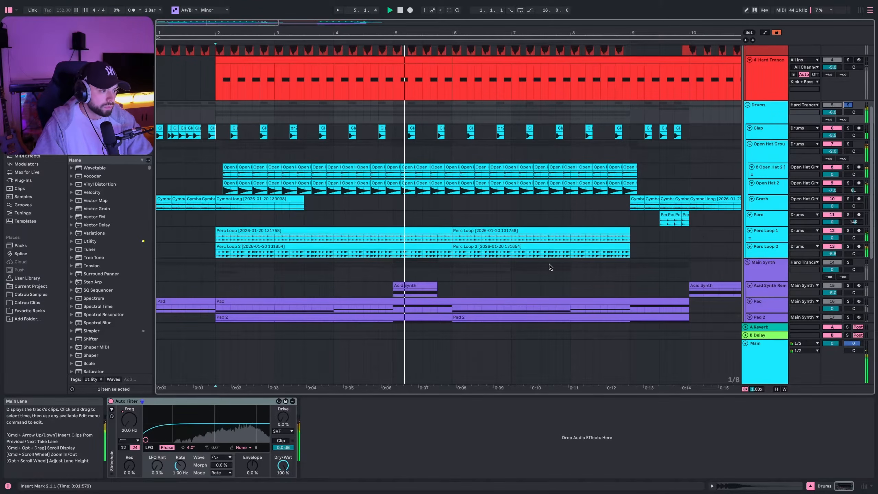
pyautogui.press('space')
# Step: Audition the soloed Clap track and compare its sound with the Reverb bypassed and re-enabled
pyautogui.click(216, 155)
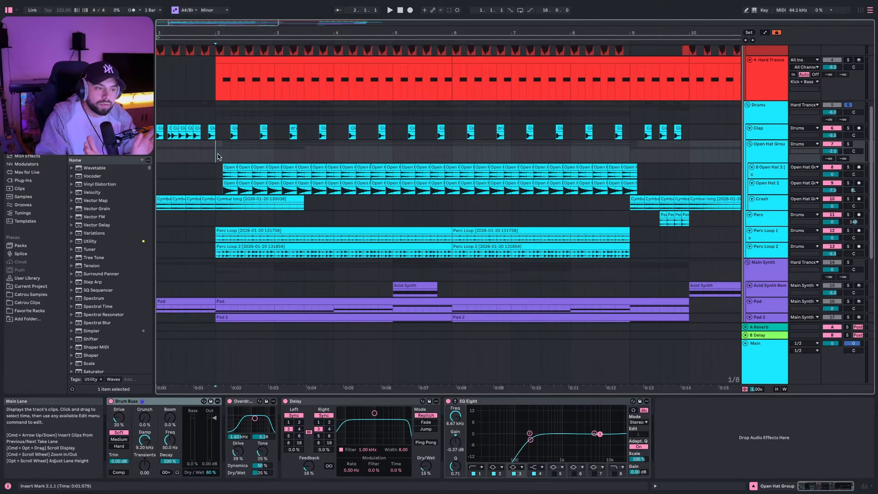
pyautogui.click(220, 135)
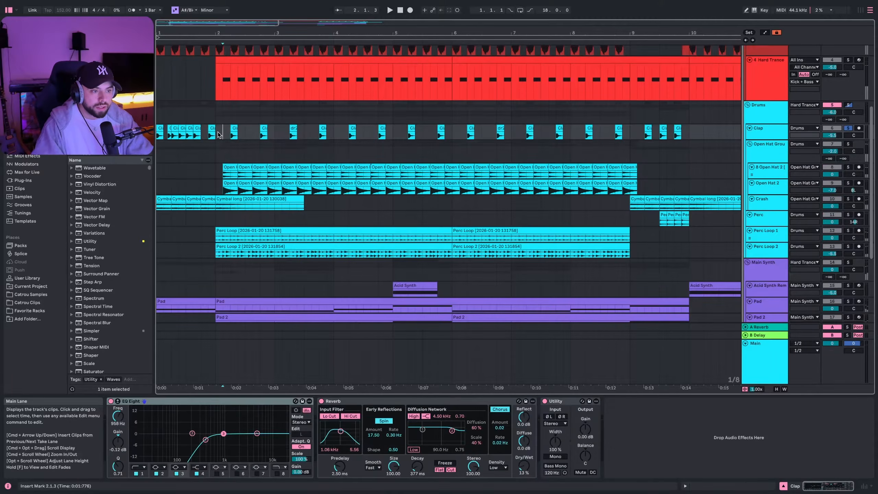
pyautogui.press('space')
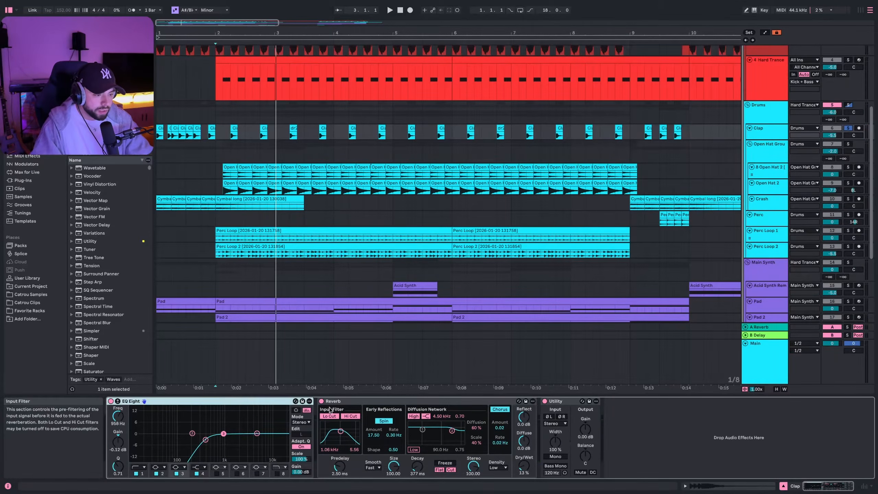
pyautogui.click(388, 403)
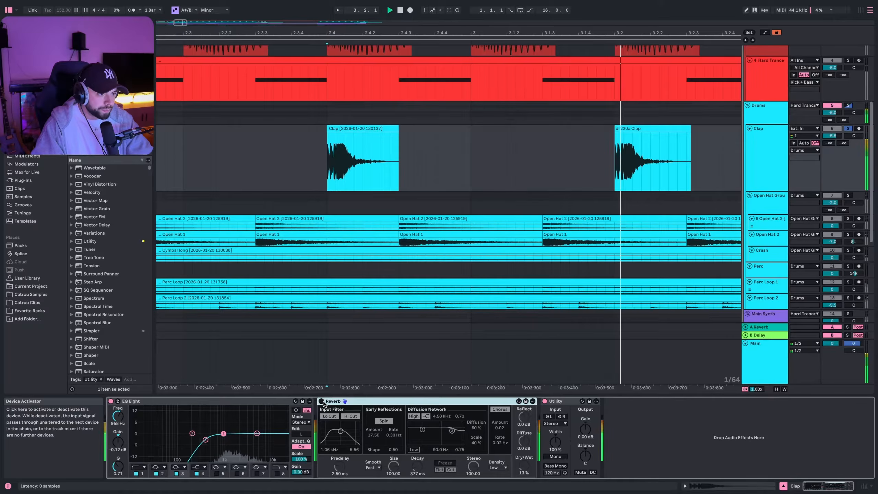
pyautogui.click(321, 402)
pyautogui.press('space')
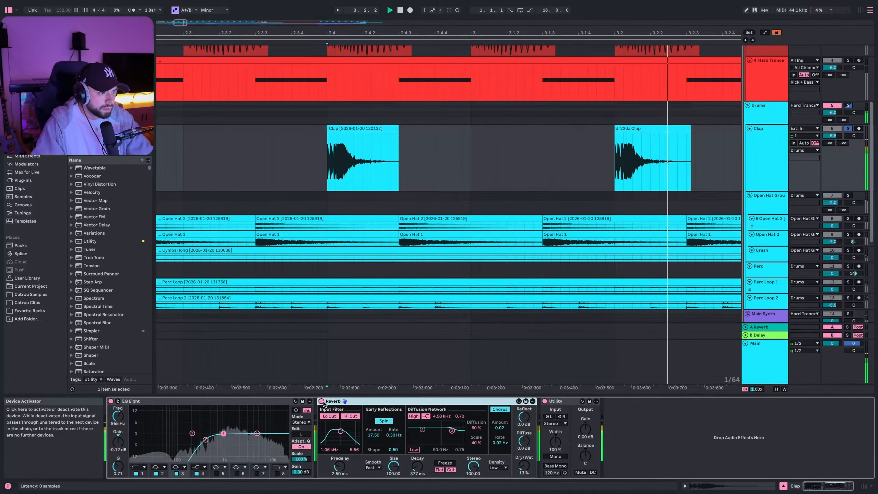
pyautogui.press('space')
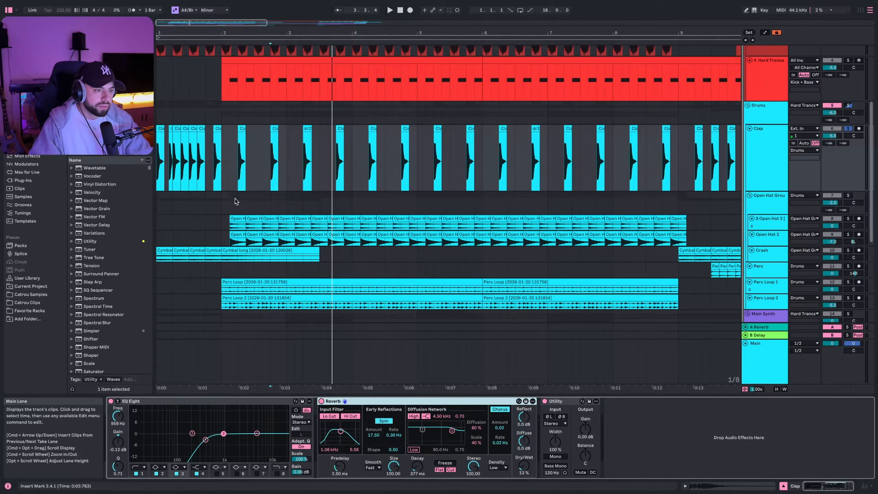
# Step: Audition the Open Hat 1 and Open Hat 2 tracks one after the other in solo from bar 2
pyautogui.scroll(-1, 234, 198)
pyautogui.click(187, 204)
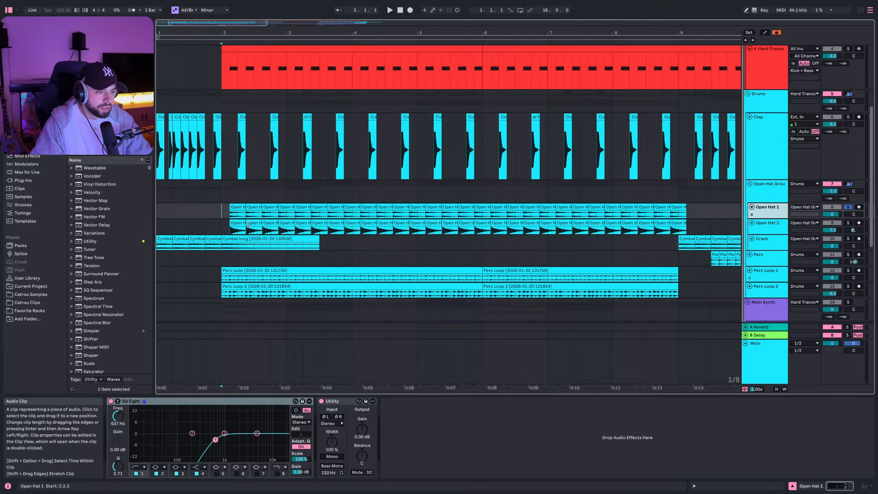
pyautogui.press('space')
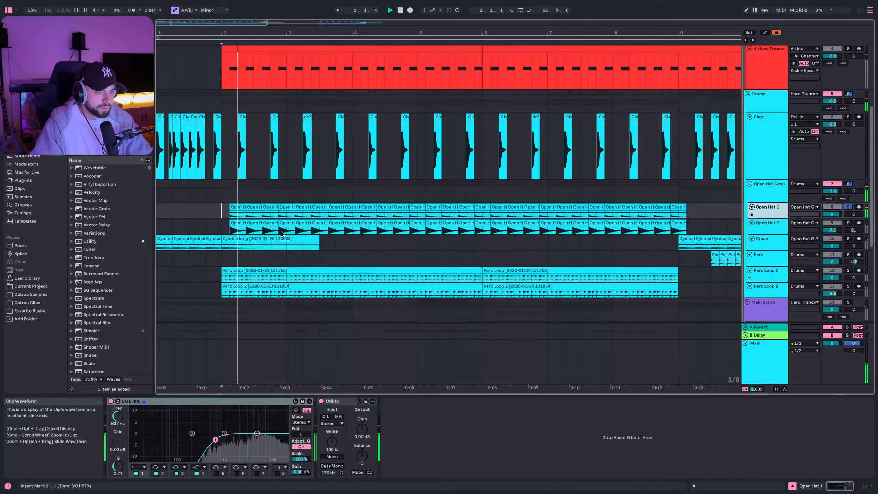
pyautogui.click(848, 223)
pyautogui.press('space')
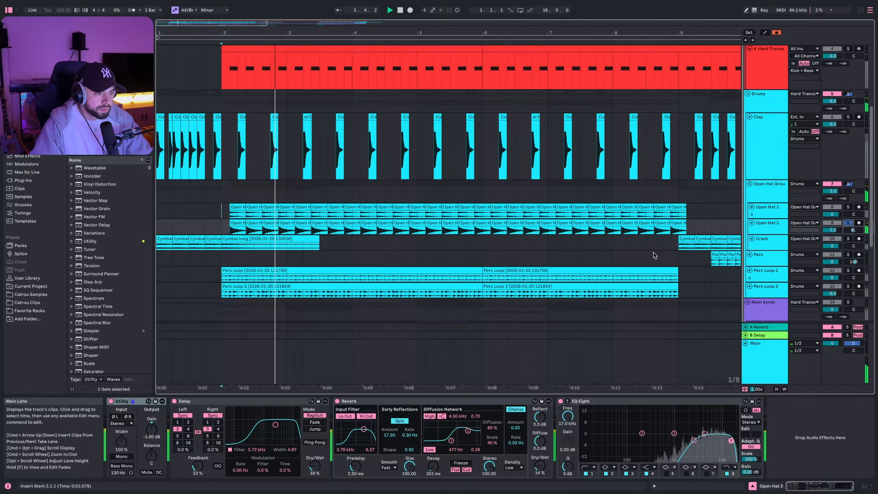
pyautogui.press('space')
pyautogui.click(771, 216)
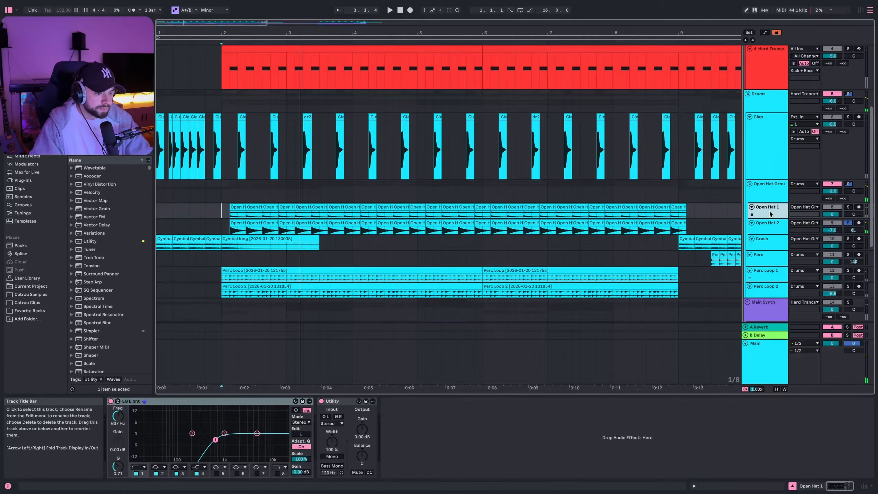
pyautogui.click(848, 223)
# Step: Examine the Delay, Reverb and EQ Eight on Open Hat 2, plus the device chains of Open Hat 1 and the Open Hat Group
pyautogui.click(231, 213)
pyautogui.press('Down')
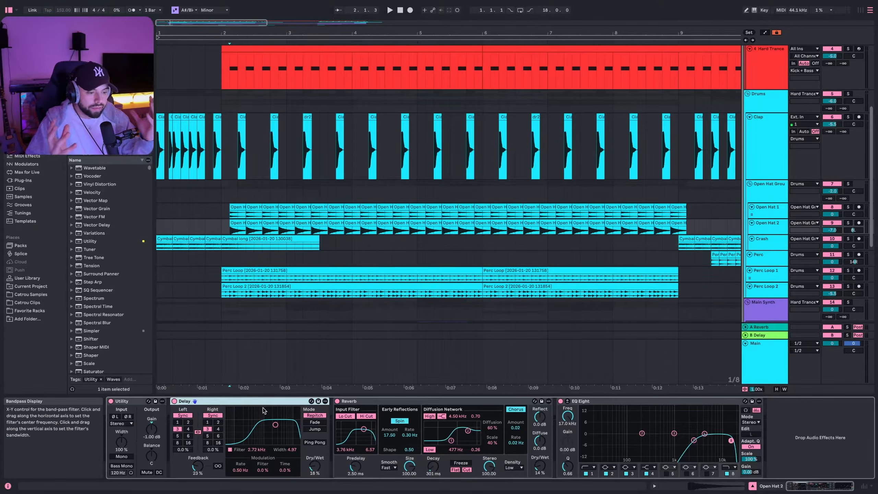
pyautogui.click(401, 402)
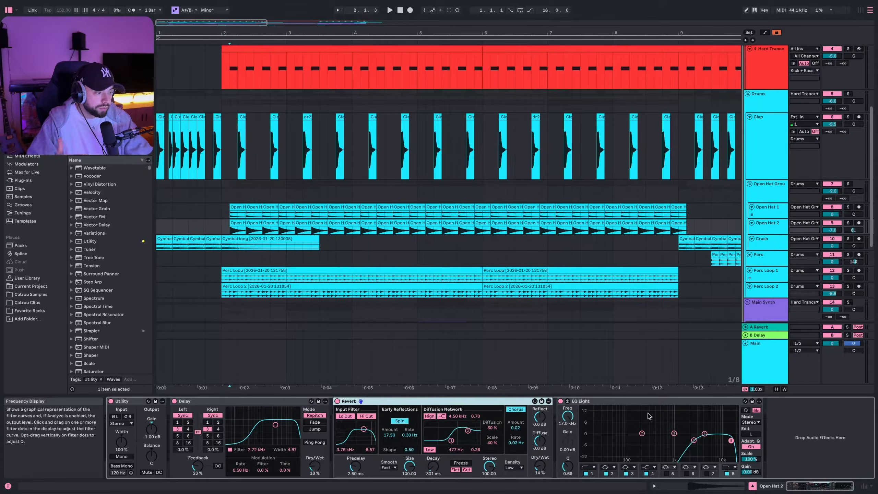
pyautogui.click(625, 411)
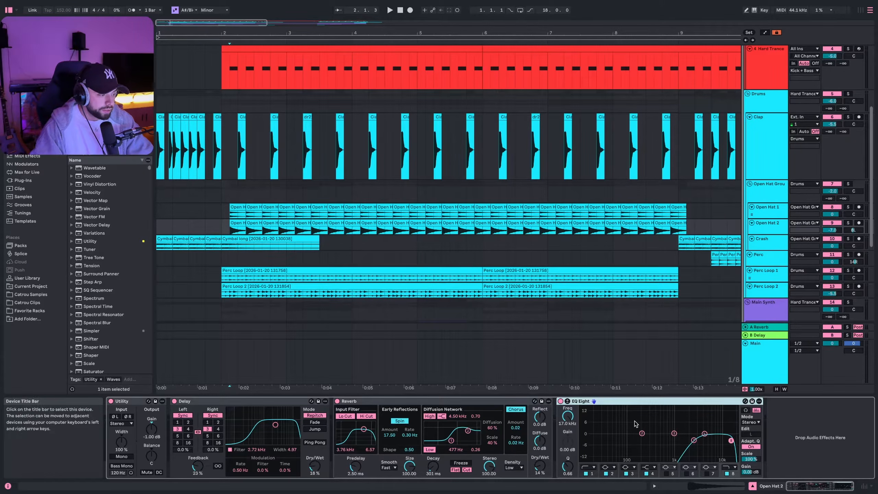
pyautogui.click(759, 212)
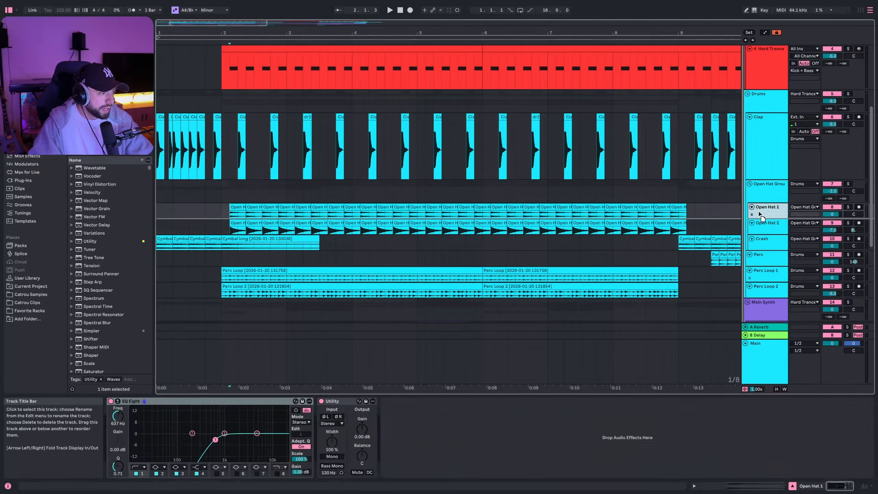
pyautogui.click(767, 191)
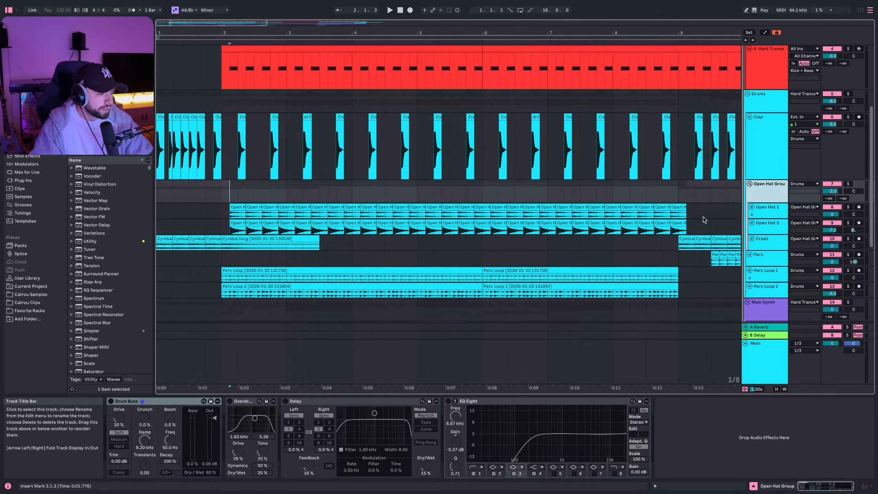
# Step: Play the Open Hat Group from bar 2 while enabling its Drum Buss, Overdrive, Delay and EQ Eight one by one
pyautogui.click(222, 190)
pyautogui.press('space')
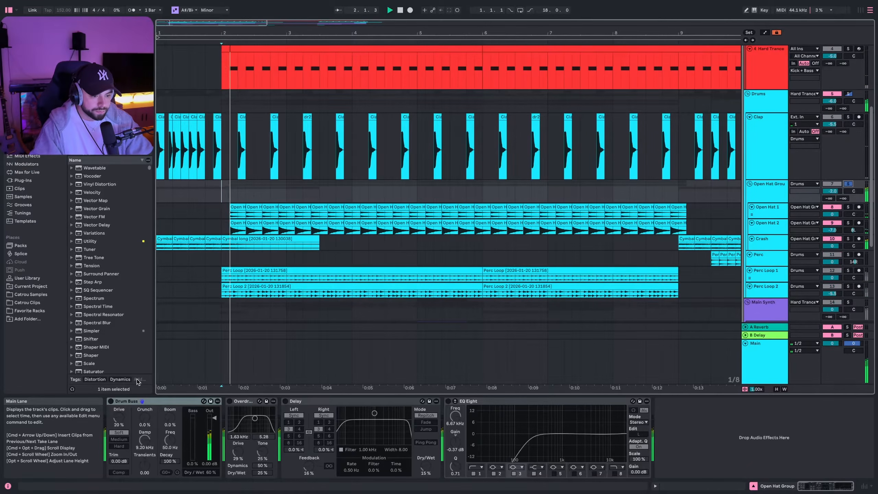
pyautogui.click(112, 402)
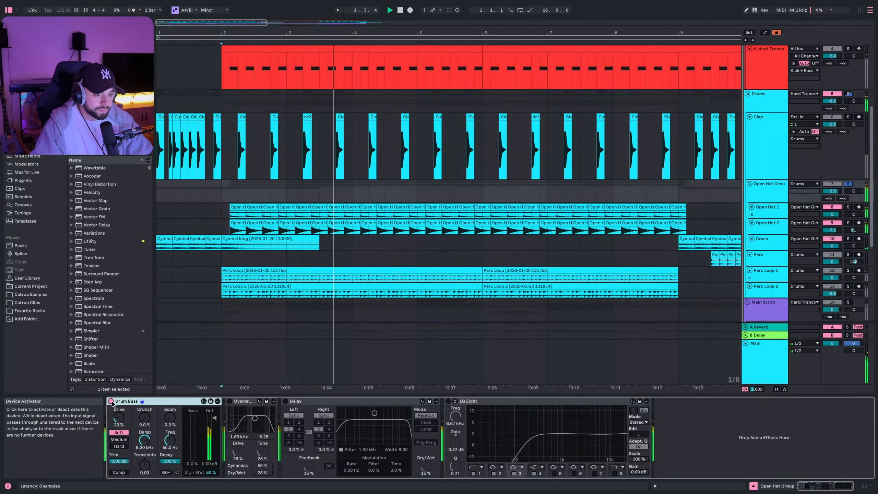
pyautogui.click(231, 402)
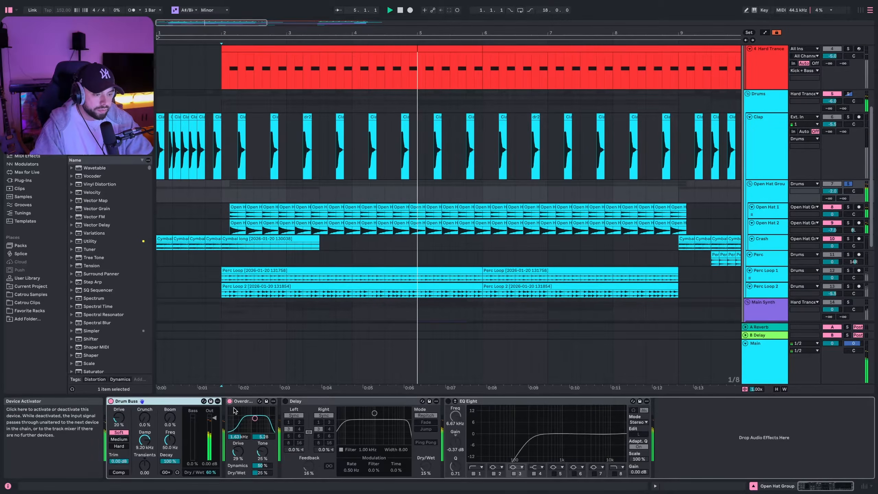
pyautogui.click(285, 401)
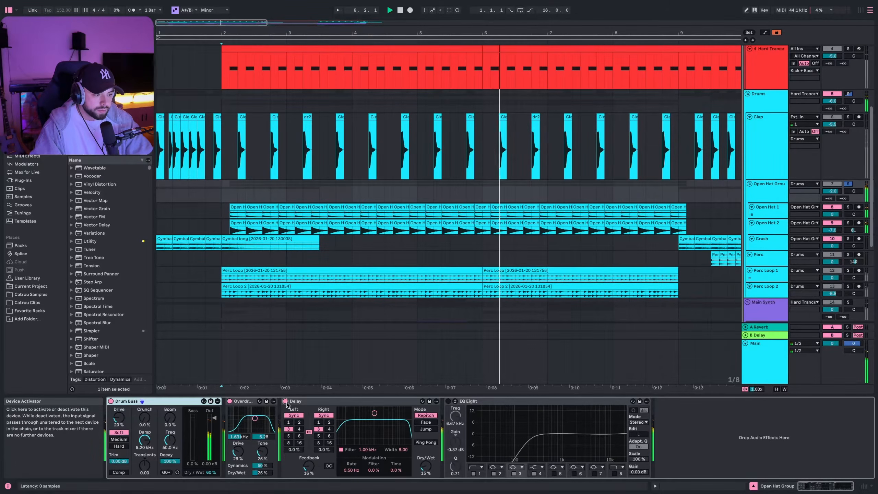
pyautogui.click(448, 401)
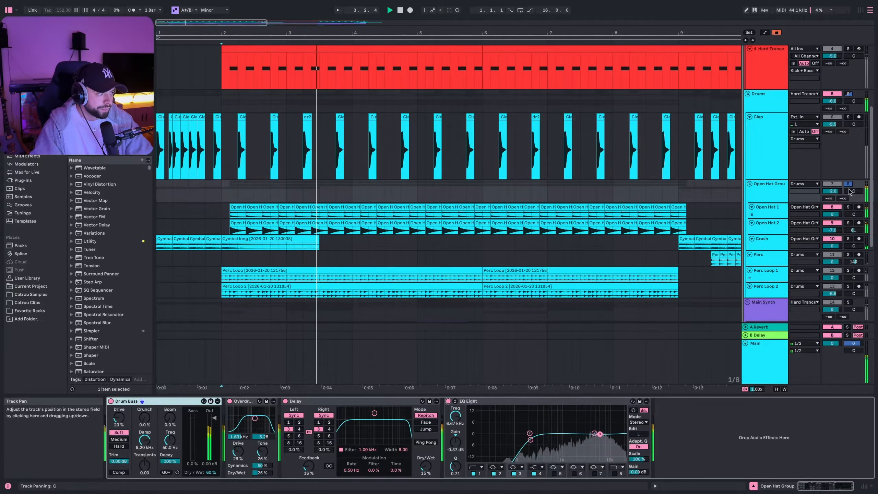
pyautogui.press('space')
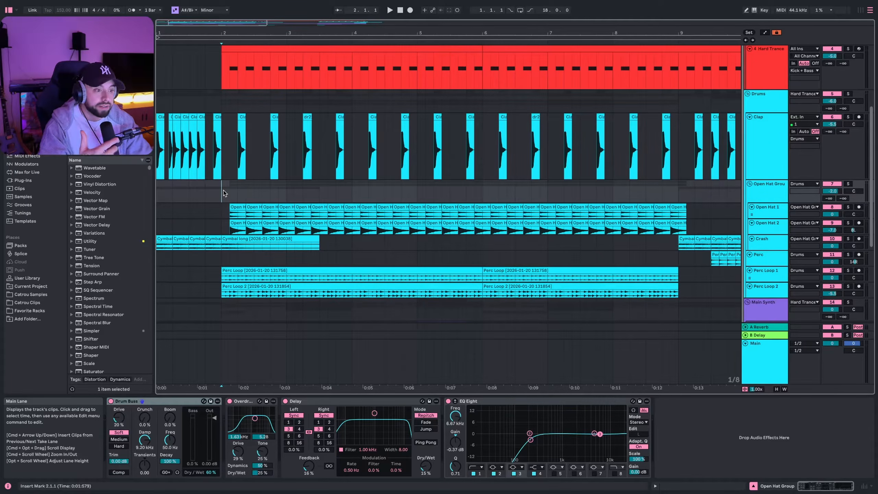
pyautogui.click(515, 401)
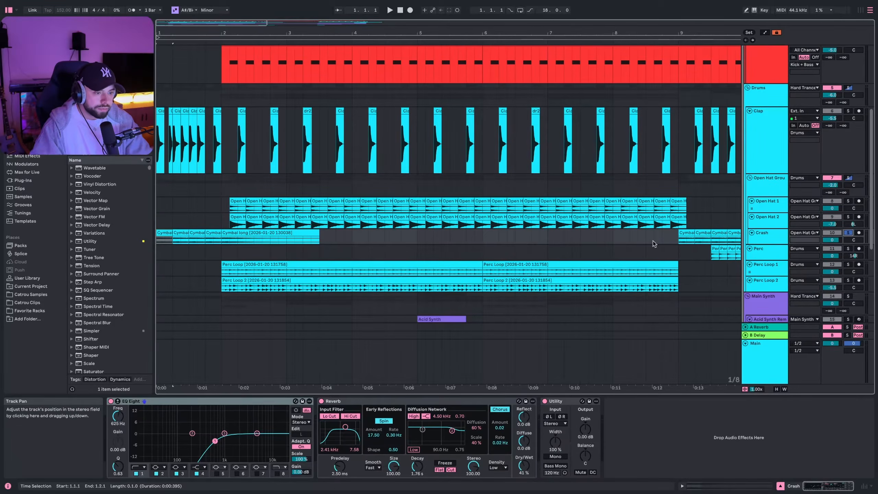
# Step: Audition the soloed Crash track from bar 1 and examine its Reverb settings
pyautogui.scroll(-1, 232, 254)
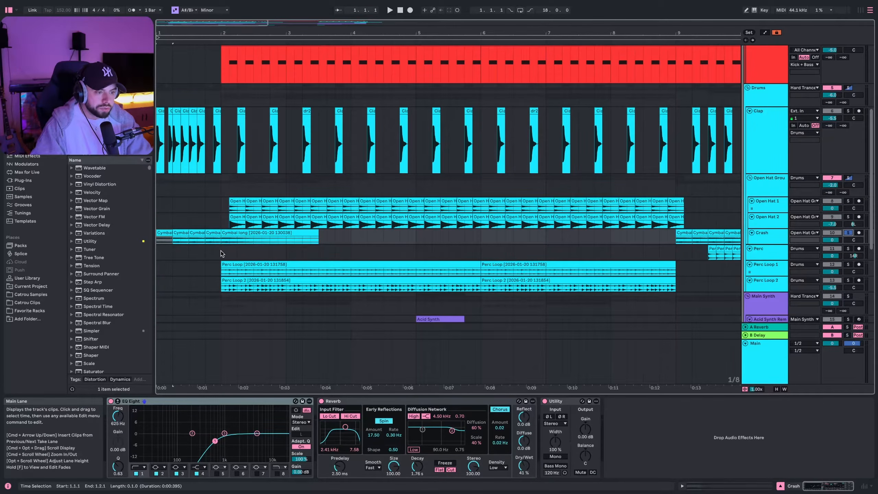
pyautogui.scroll(-3, 333, 253)
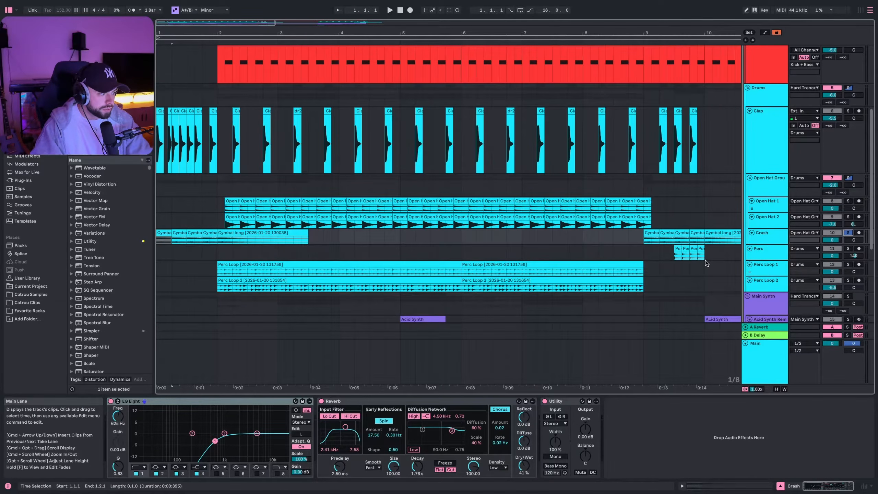
pyautogui.press('space')
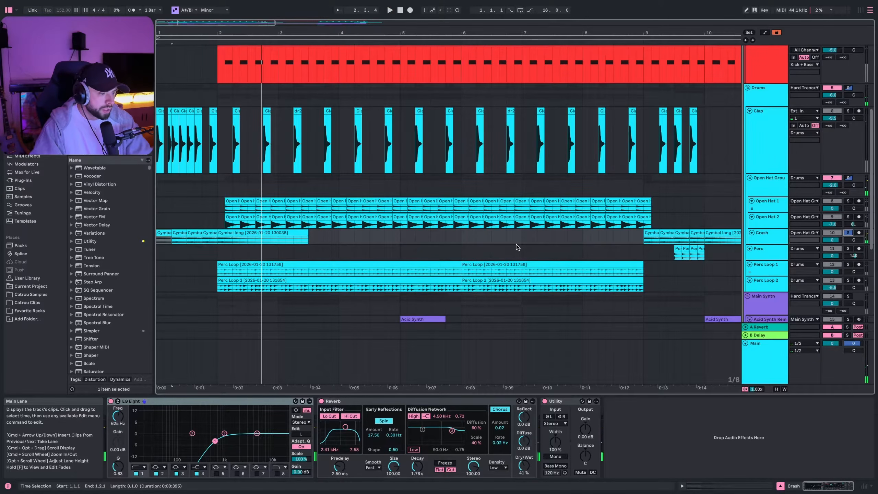
pyautogui.click(384, 401)
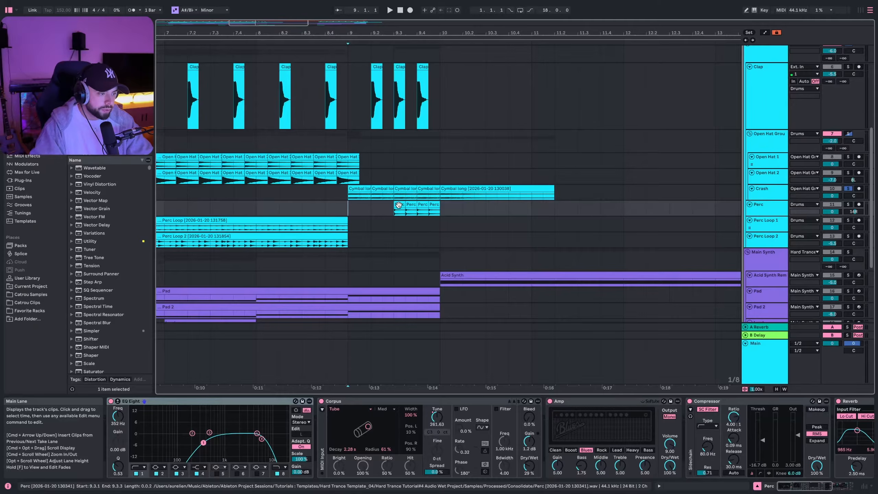
# Step: Audition the soloed Perc track from bar 9 and from 9.3 with its devices bypassed
pyautogui.click(349, 212)
pyautogui.press('space')
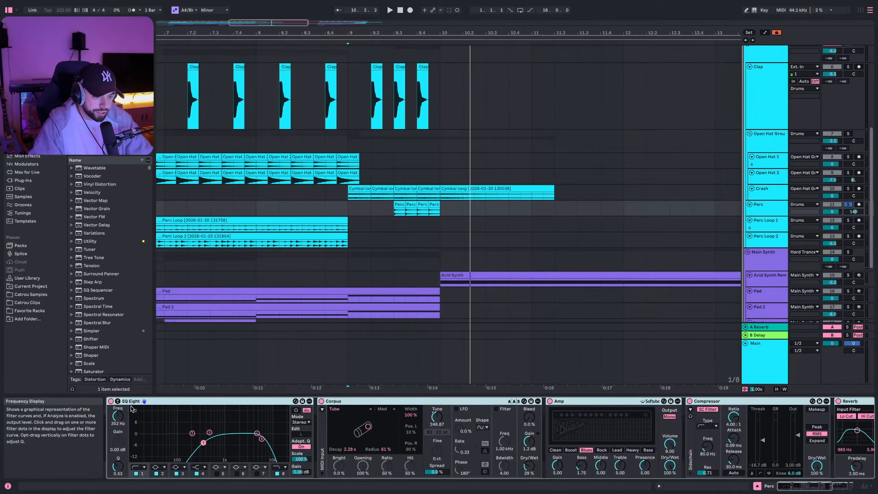
pyautogui.click(397, 214)
pyautogui.press('space')
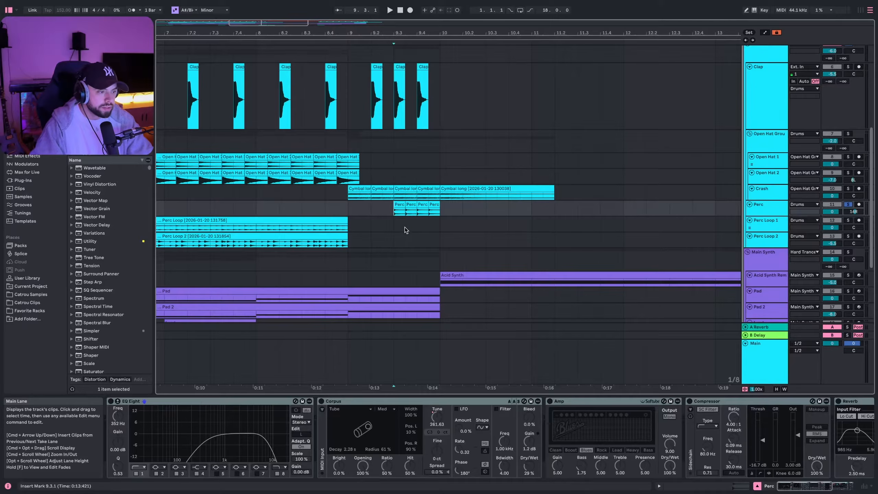
pyautogui.press('space')
pyautogui.press('space')
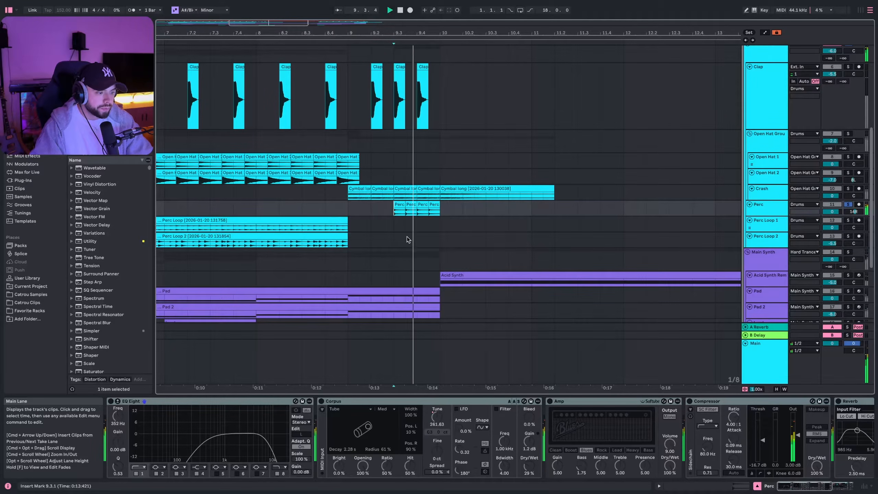
# Step: Play the Perc track from 9.3 while enabling its EQ Eight and Corpus one after the other
pyautogui.press('space')
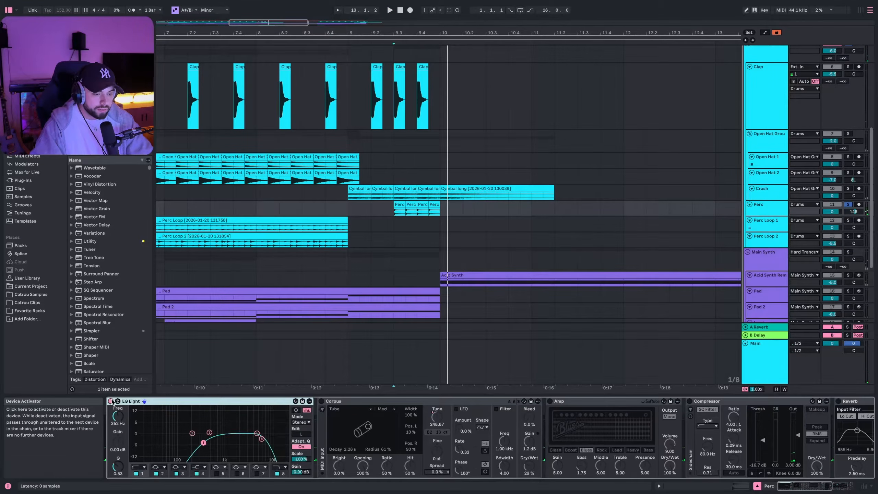
pyautogui.press('space')
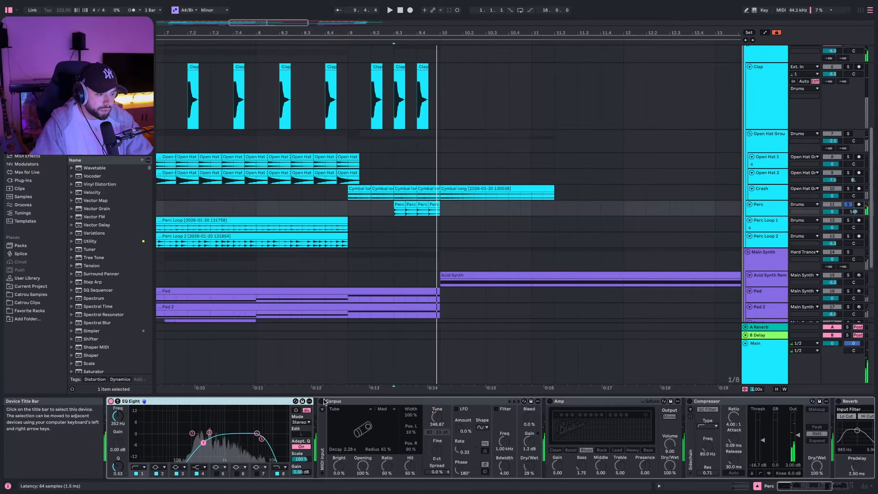
pyautogui.press('space')
pyautogui.click(321, 401)
pyautogui.press('space')
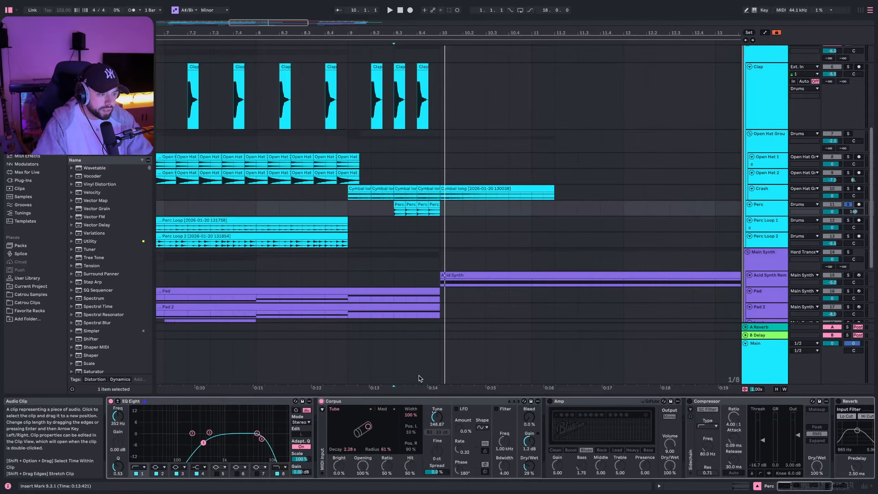
# Step: Try the Marimba resonance type in the Perc track's Corpus and return it to Tube
pyautogui.click(351, 409)
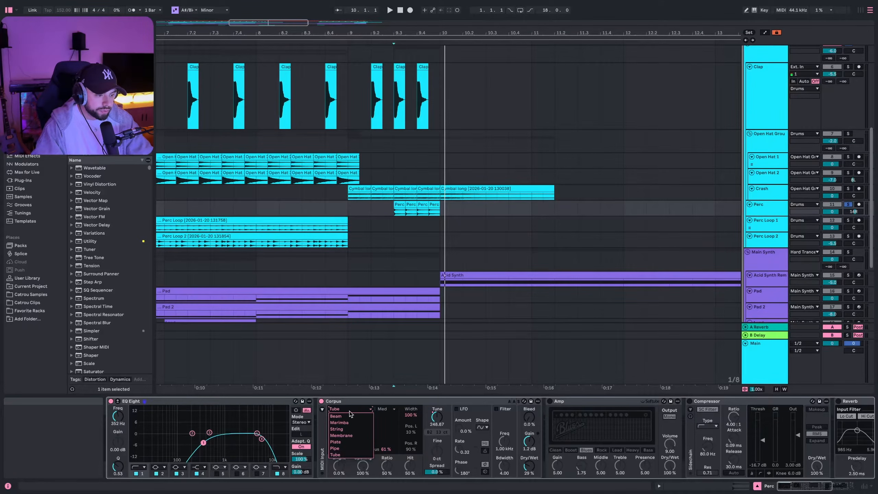
pyautogui.click(338, 422)
pyautogui.click(344, 410)
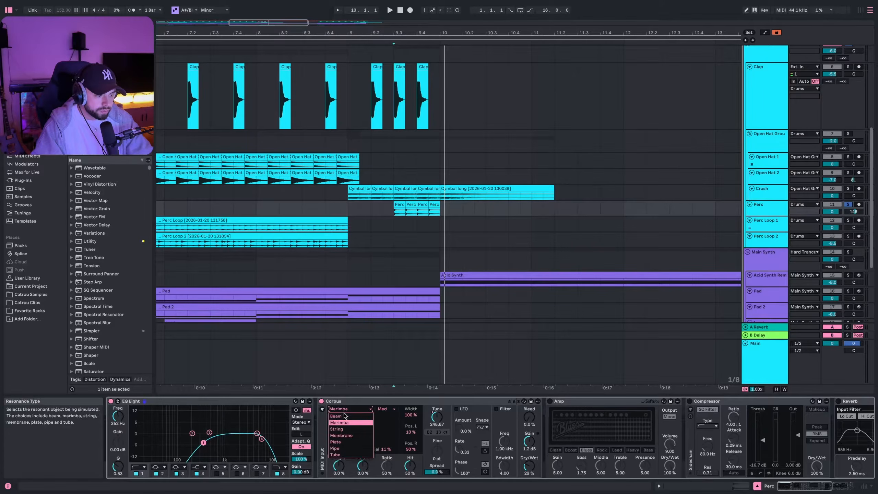
pyautogui.click(340, 454)
# Step: Enable the Amp on the Perc track and compare the sound with and without it from 9.3
pyautogui.scroll(-5, 214, 400)
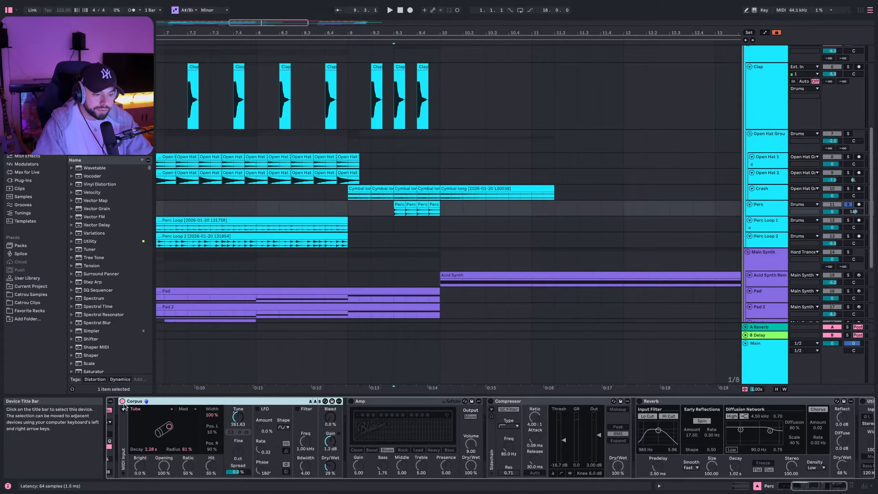
pyautogui.click(351, 402)
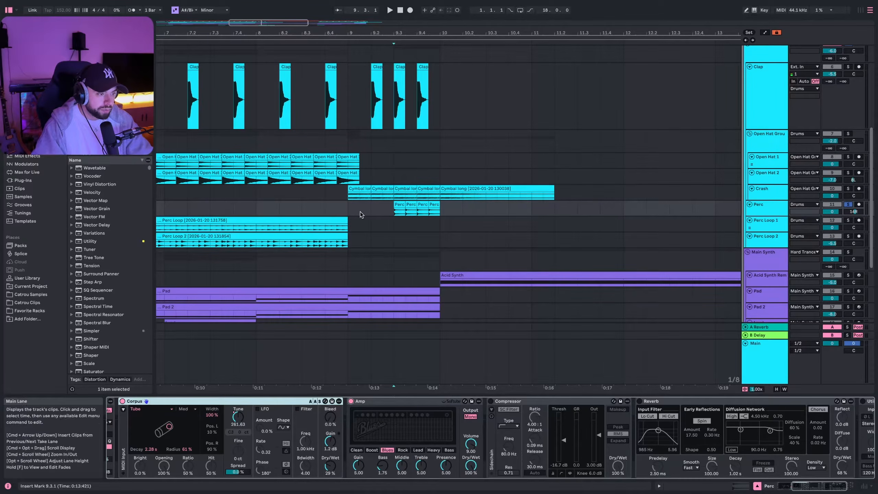
pyautogui.press('space')
pyautogui.press('space')
pyautogui.click(351, 401)
pyautogui.press('space')
pyautogui.press('space')
pyautogui.click(351, 401)
# Step: Enable the Compressor, Reverb and Utility on the Perc track while replaying the hits from 9.3
pyautogui.press('space')
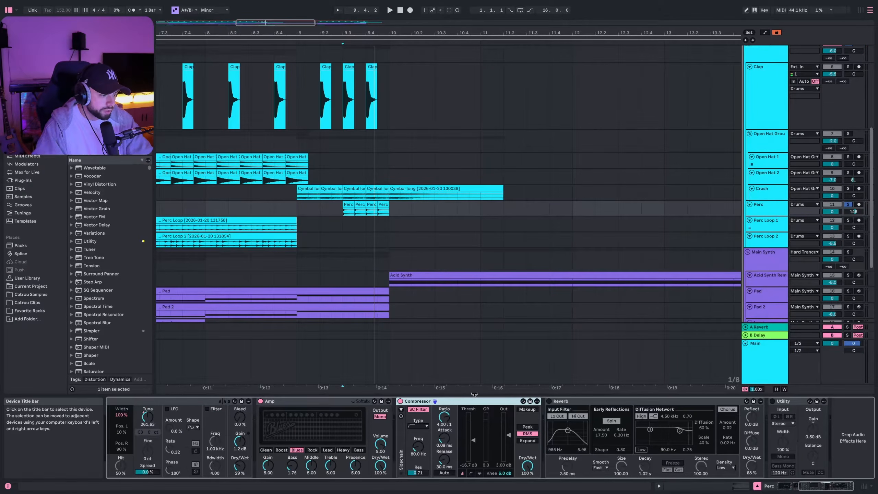
pyautogui.click(549, 401)
pyautogui.press('space')
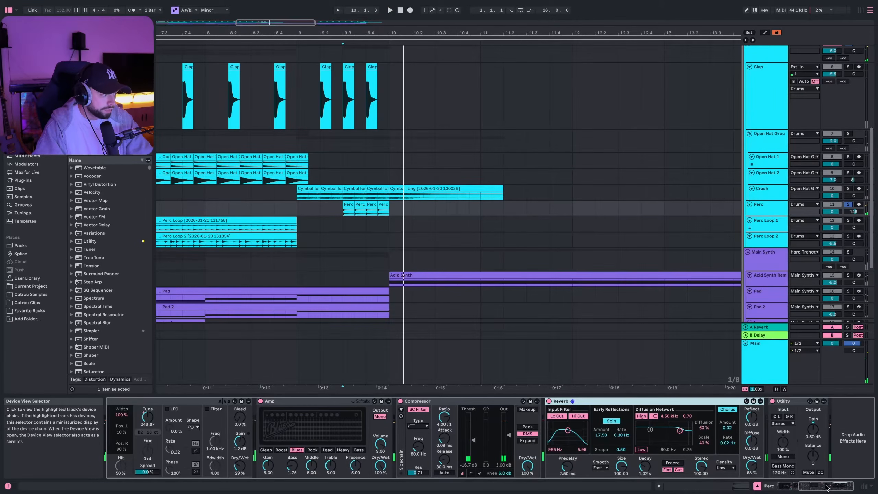
# Step: Return to the start of the Perc device chain and bar 9, and take the Perc track out of solo
pyautogui.moveTo(826, 486); pyautogui.dragTo(803, 486)
pyautogui.click(299, 209)
pyautogui.scroll(-1, 330, 218)
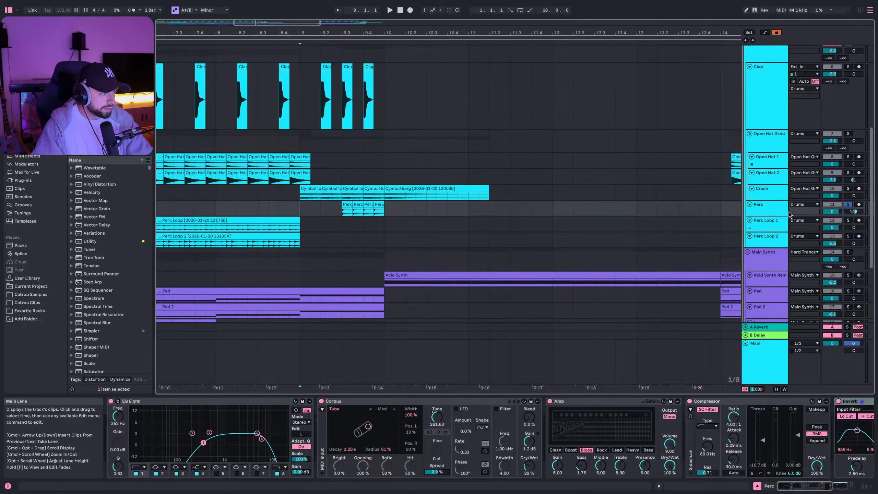
pyautogui.click(849, 205)
pyautogui.press('space')
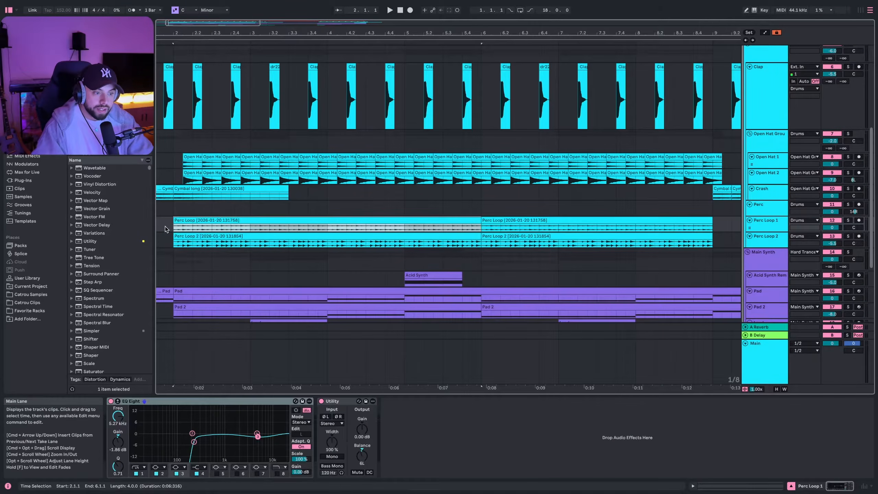
# Step: Audition Perc Loop 1 and Perc Loop 2 one after the other in solo from bar 2
pyautogui.click(256, 223)
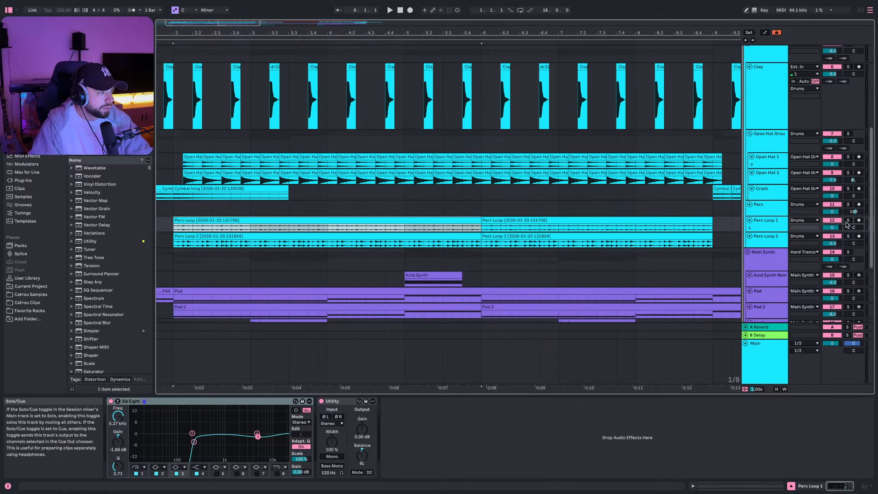
pyautogui.press('s')
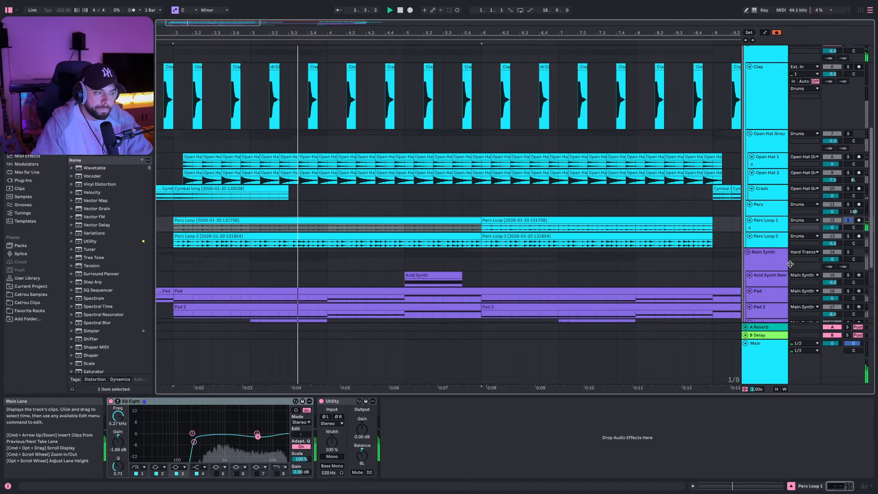
pyautogui.click(847, 237)
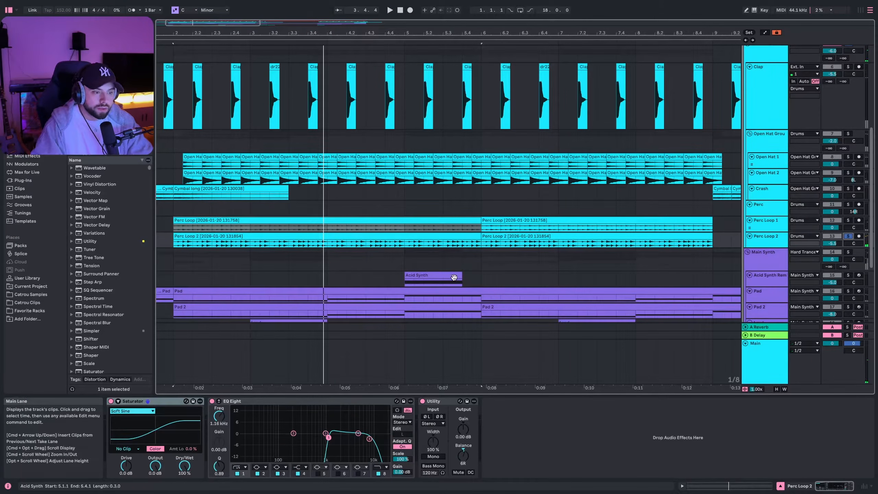
pyautogui.press('space')
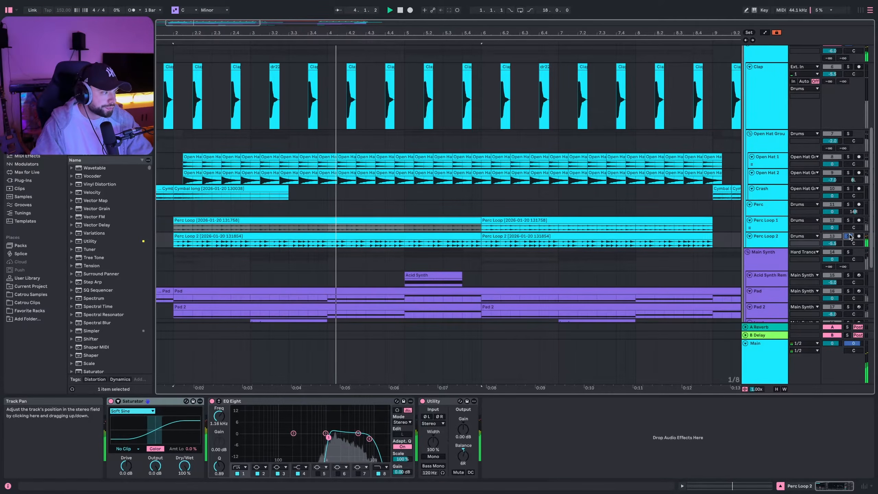
# Step: Examine the EQ Eight and Utility balance on Perc Loop 1 and Perc Loop 2, plus the Perc track's device chain
pyautogui.click(762, 229)
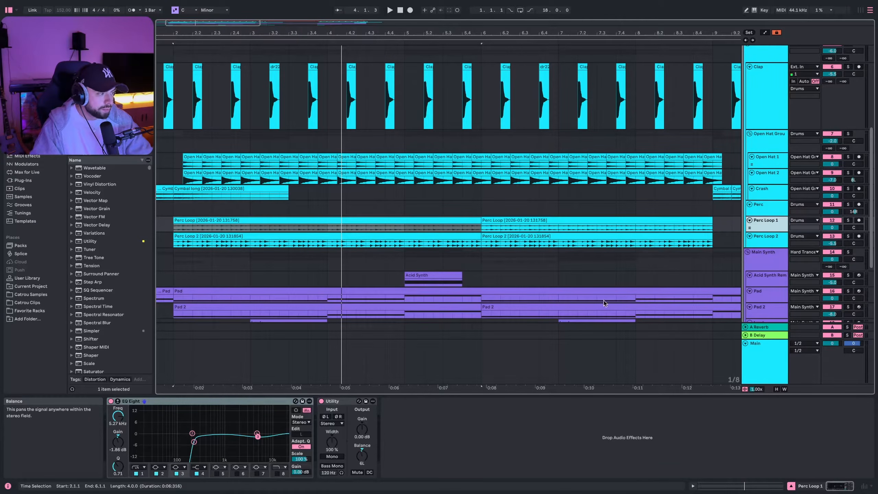
pyautogui.press('Down')
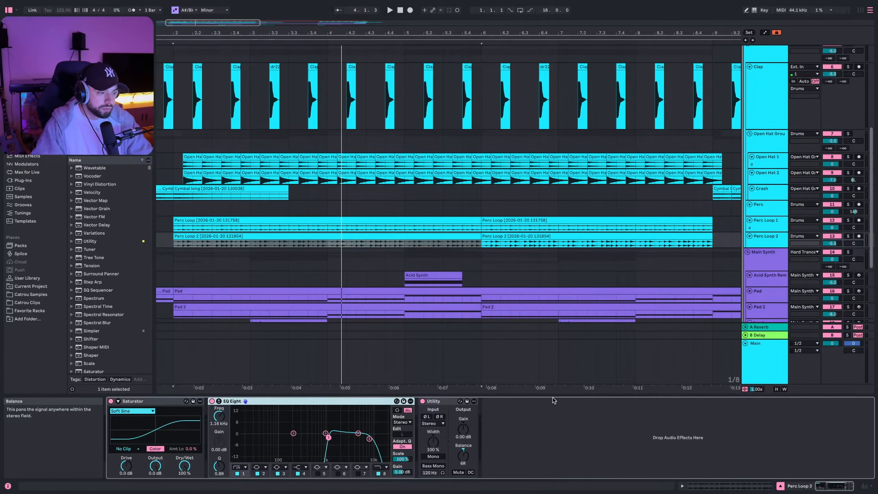
pyautogui.click(772, 208)
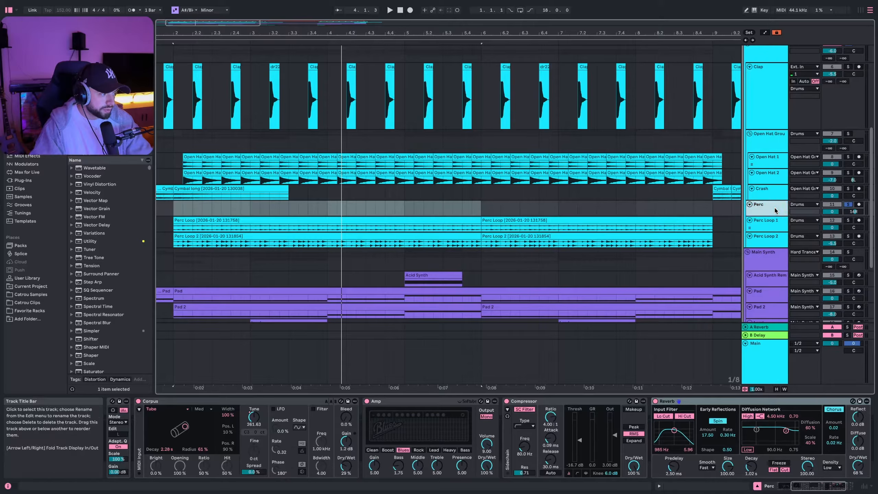
pyautogui.click(848, 204)
# Step: Play the soloed Drums group from bar 2 while switching both perc loop tracks on and off together to compare
pyautogui.press('space')
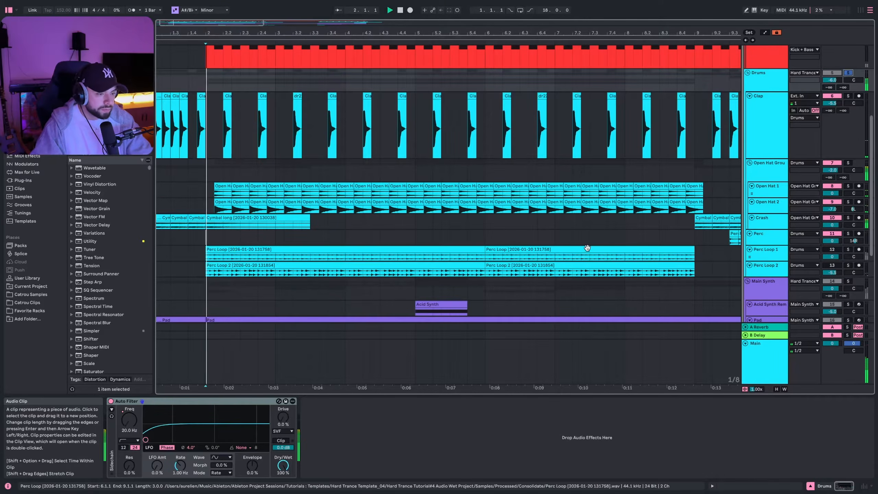
pyautogui.click(776, 253)
pyautogui.keyDown('shift'); pyautogui.click(778, 266); pyautogui.keyUp('shift')
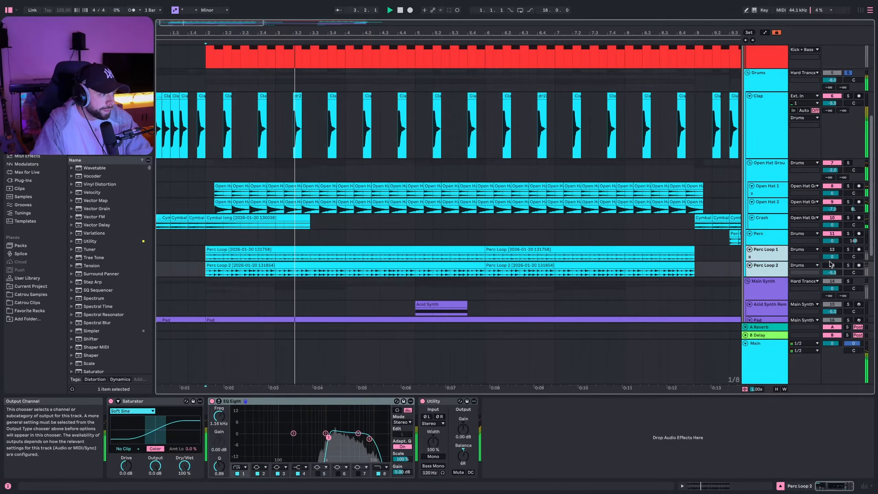
pyautogui.click(835, 250)
pyautogui.click(835, 250)
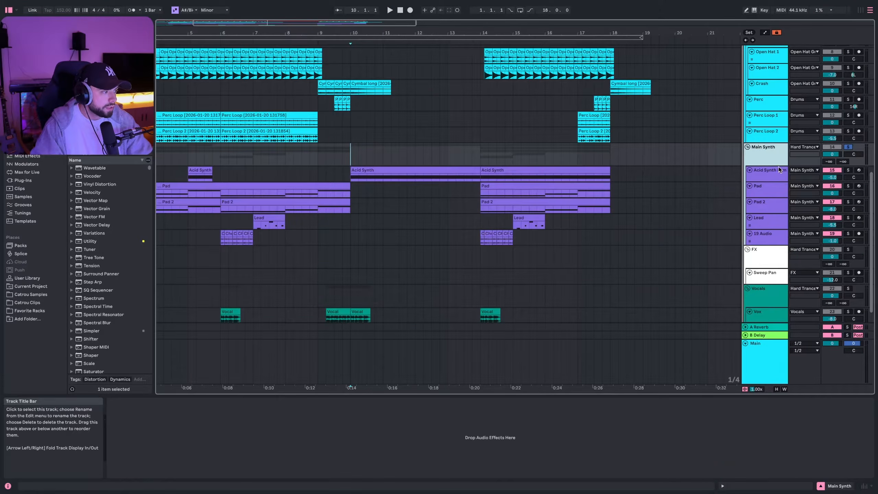
# Step: Audition the Acid Synth Remake track in solo from bar 10
pyautogui.click(351, 179)
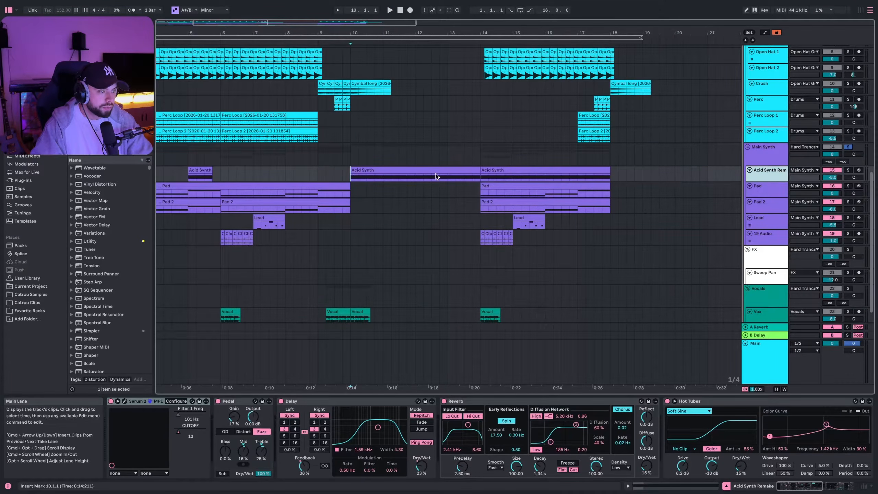
pyautogui.click(848, 169)
pyautogui.press('space')
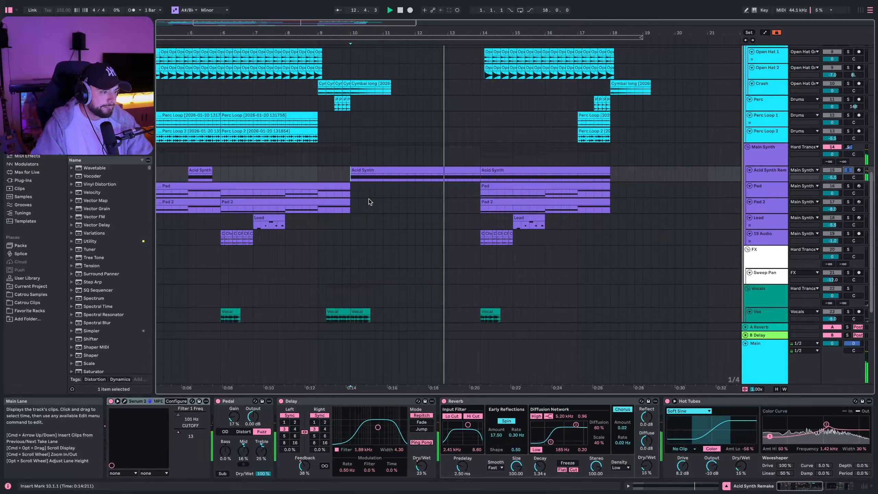
pyautogui.press('space')
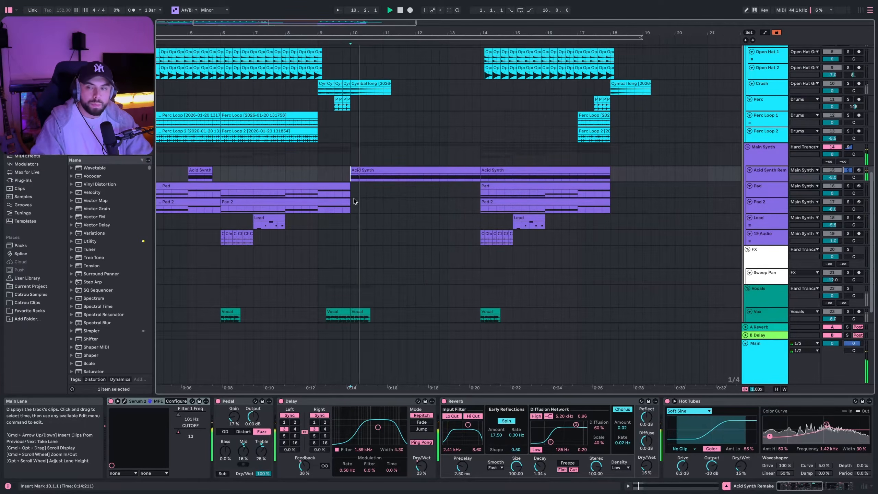
# Step: Open the Serum 2 interface on the Acid Synth Remake track and reposition its window over the arrangement
pyautogui.click(778, 172)
pyautogui.click(124, 401)
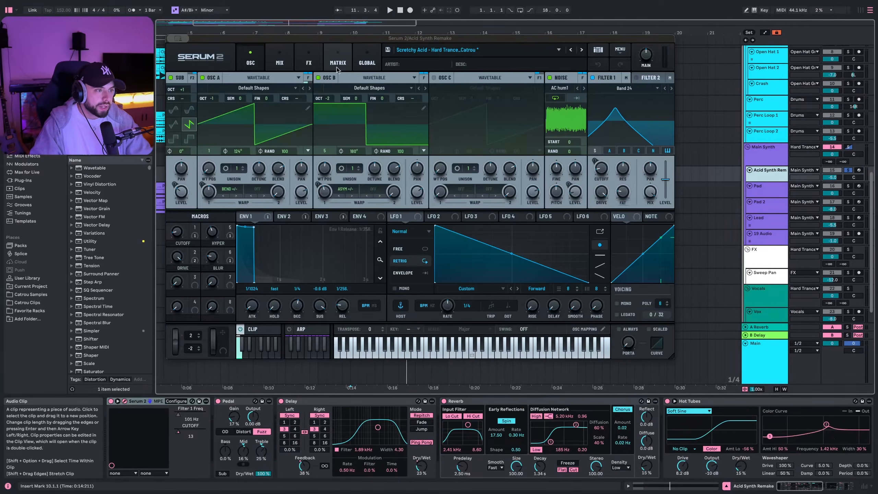
pyautogui.moveTo(327, 41); pyautogui.dragTo(359, 47)
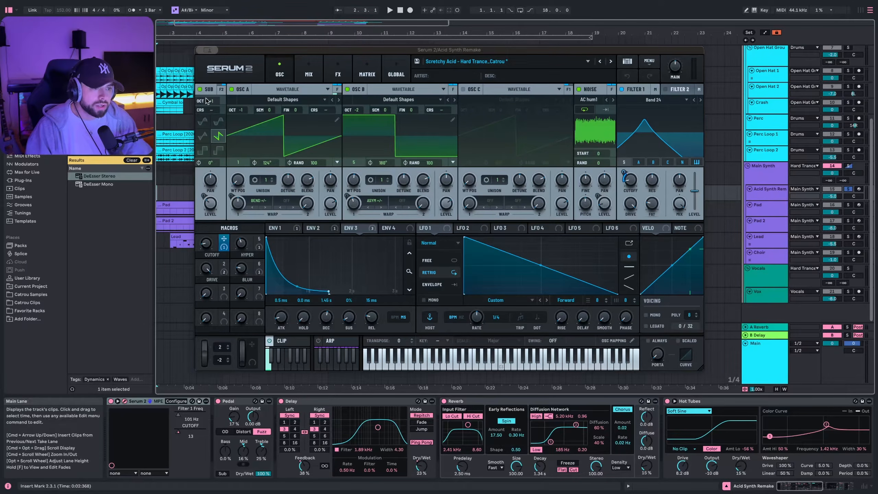
# Step: Examine Env 1, Env 2 and Env 3 in Serum 2 and the level parameters they modulate
pyautogui.click(281, 228)
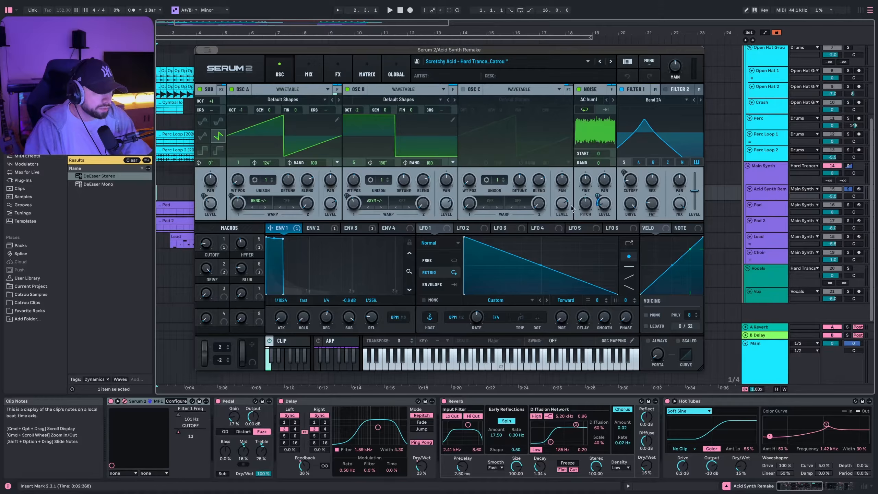
pyautogui.click(314, 228)
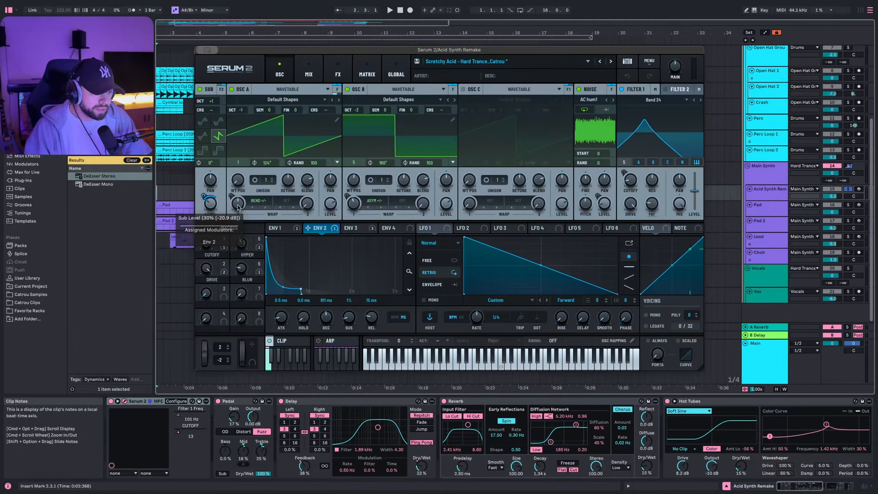
pyautogui.click(356, 228)
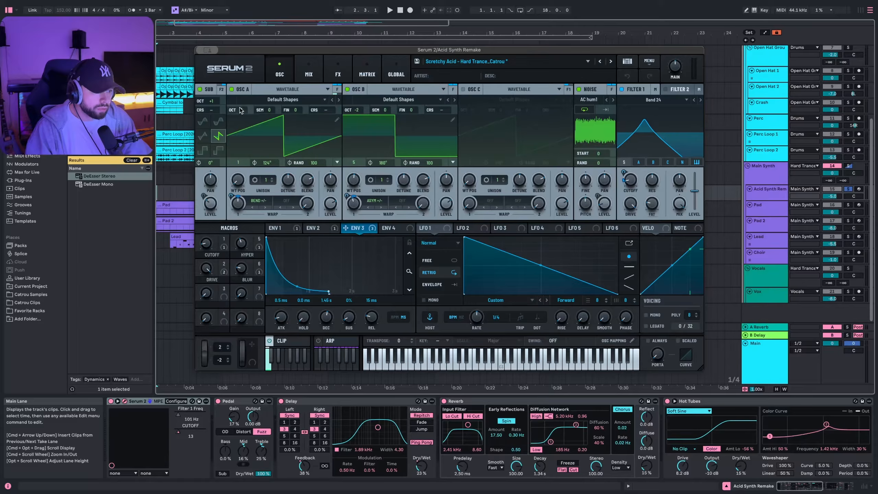
# Step: Check the assignments of the Cutoff, Blur and Drive macros, and open Serum 2's effects page
pyautogui.moveTo(223, 247); pyautogui.dragTo(229, 248)
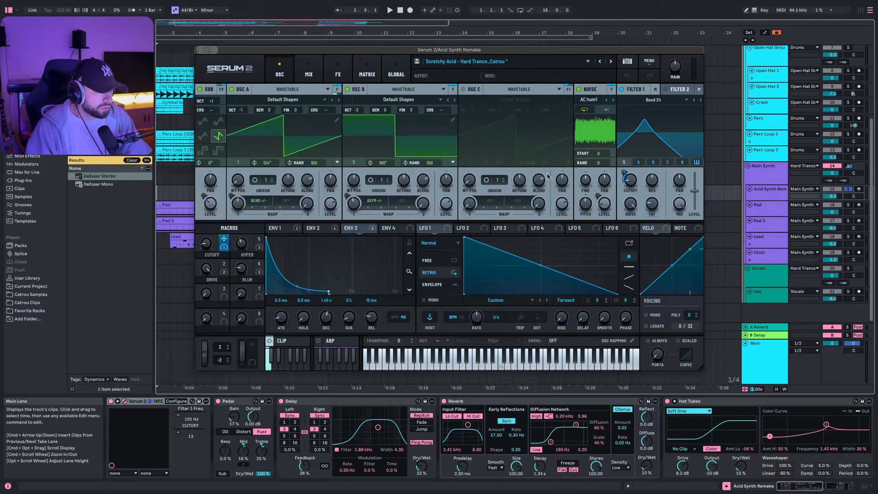
pyautogui.click(259, 265)
pyautogui.click(224, 264)
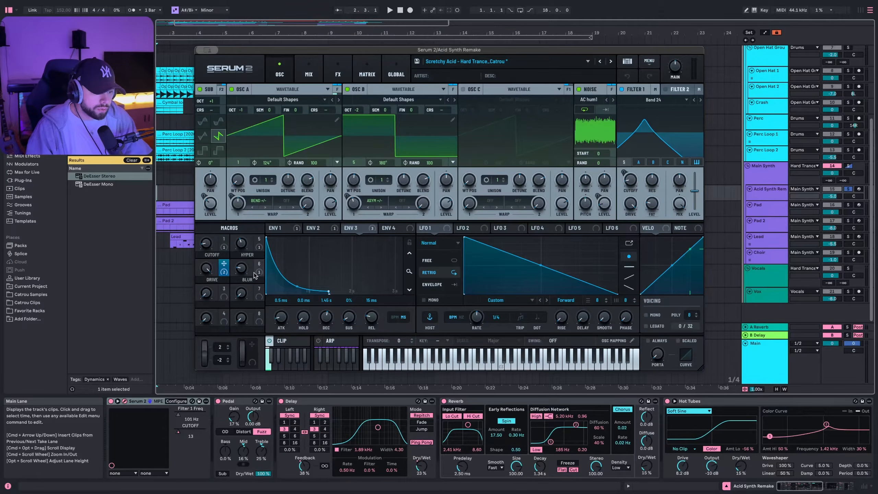
pyautogui.click(337, 71)
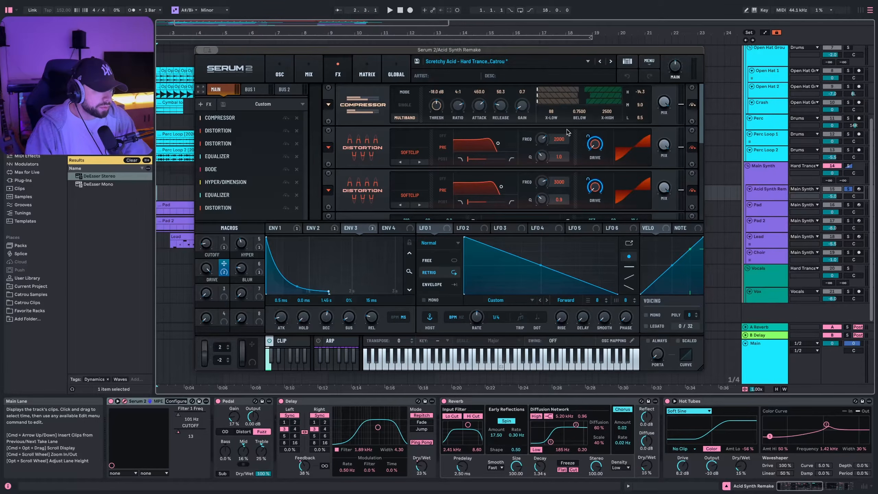
# Step: Examine the Serum 2 effects chain from the compressor and distortions through the equalizers, Bode and Hyper/Dimension to the final distortion
pyautogui.scroll(-2, 550, 162)
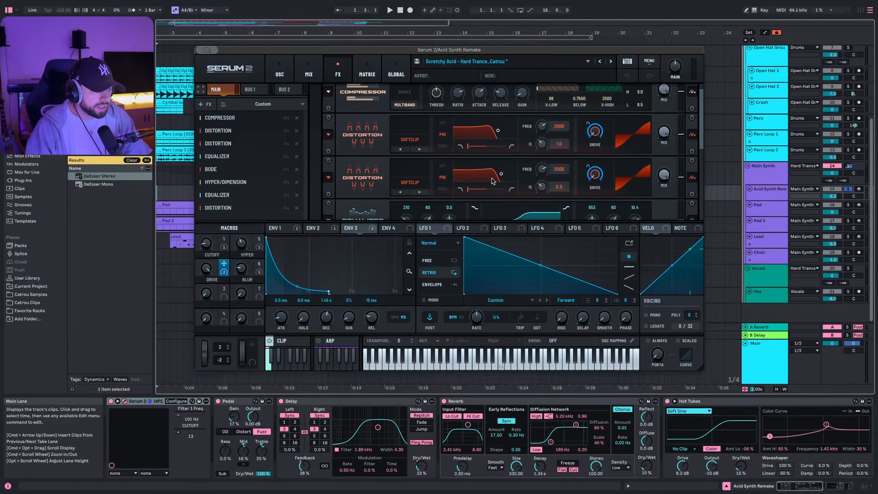
pyautogui.scroll(-3, 363, 189)
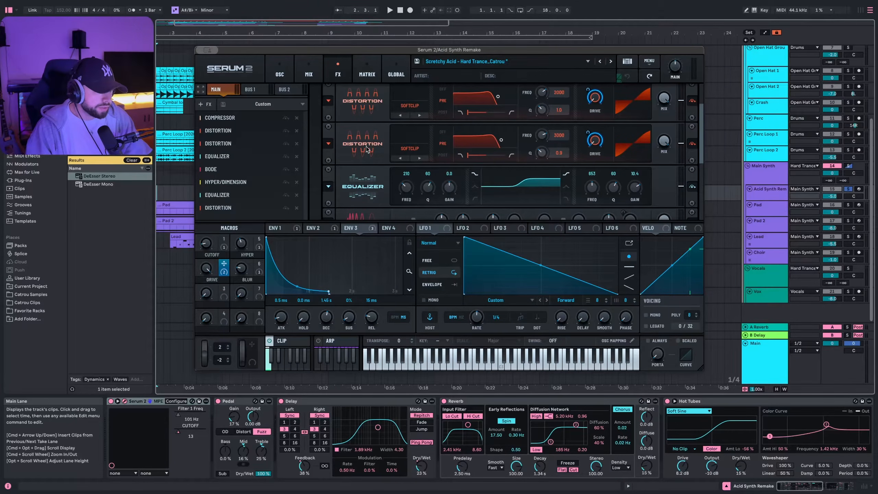
pyautogui.scroll(-4, 364, 162)
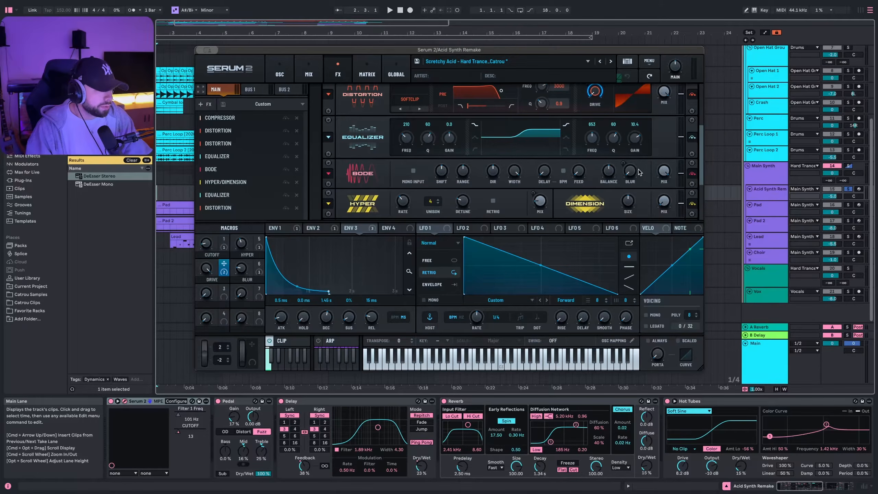
pyautogui.scroll(-3, 367, 180)
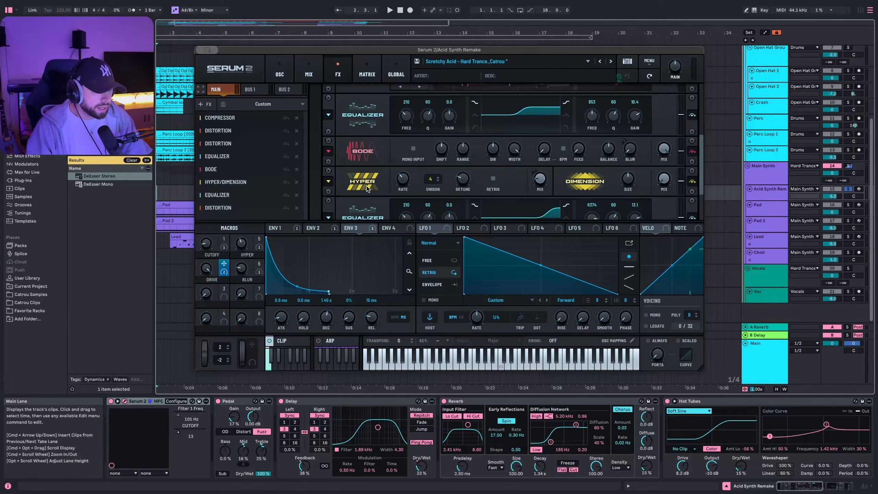
pyautogui.scroll(-3, 367, 189)
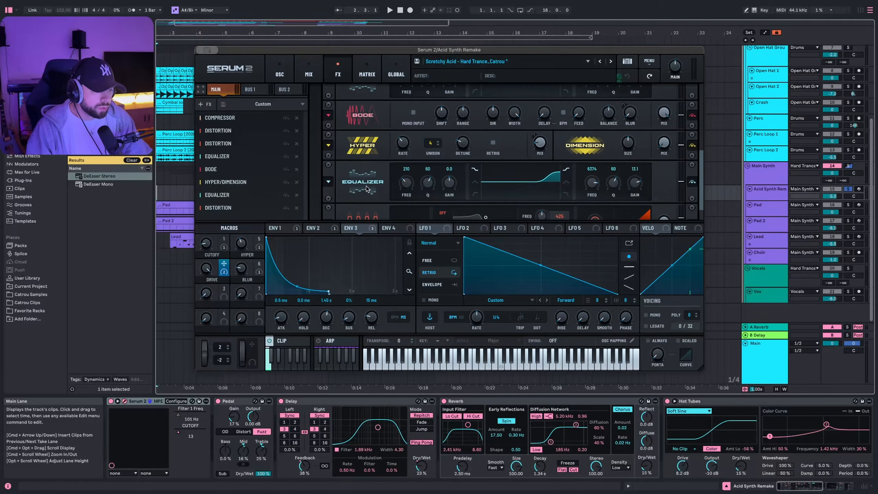
pyautogui.scroll(-1, 360, 188)
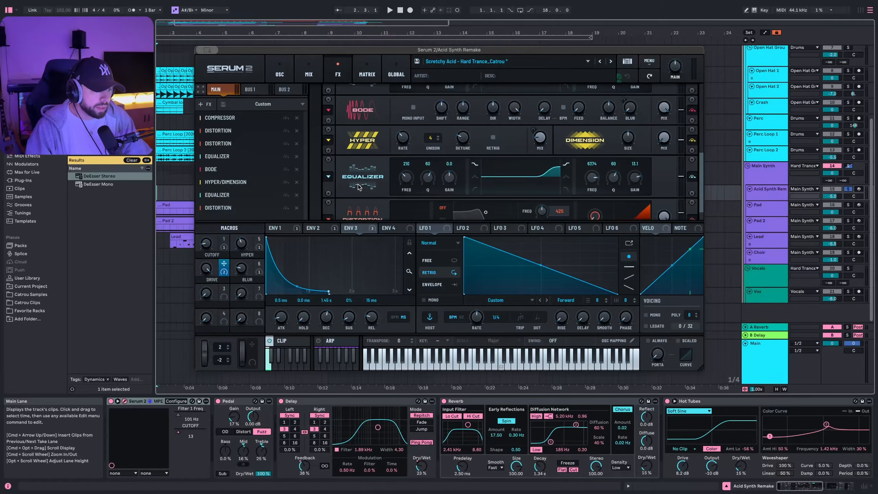
pyautogui.scroll(-1, 361, 187)
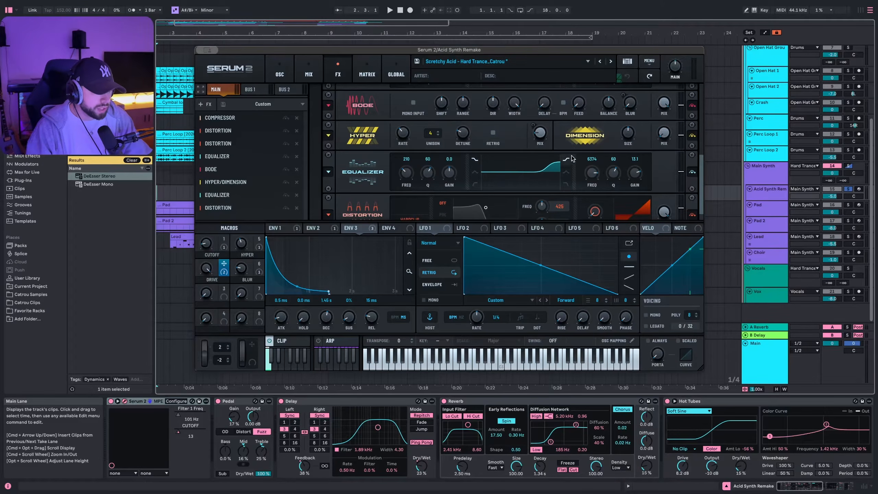
pyautogui.scroll(-3, 369, 187)
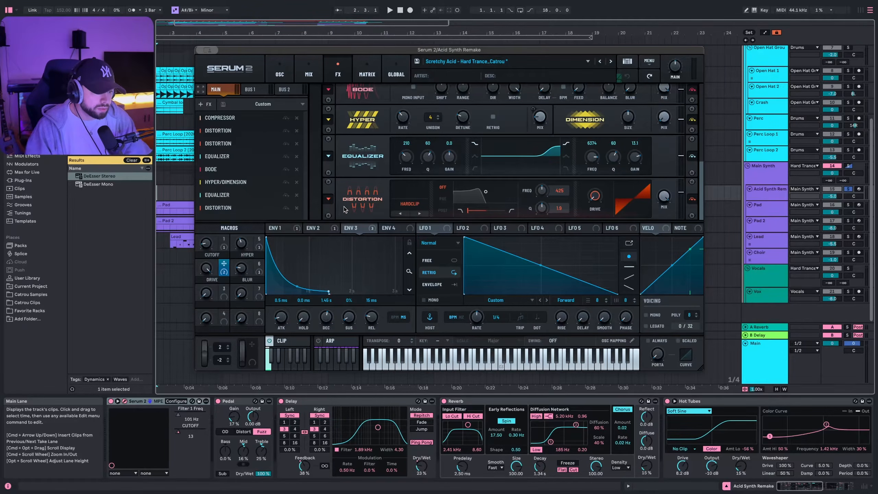
# Step: Audition the dry Acid Synth from bar 10, reactivating the Pedal, Delay and Reverb devices one after another
pyautogui.click(282, 340)
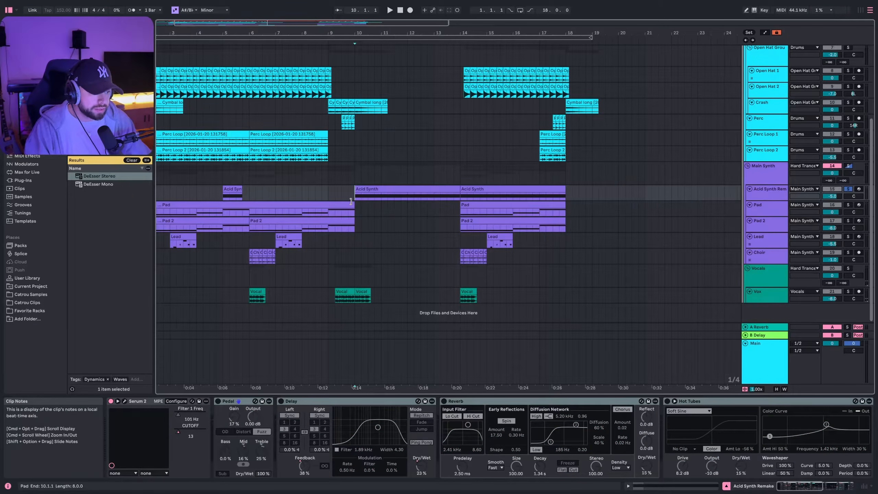
pyautogui.press('space')
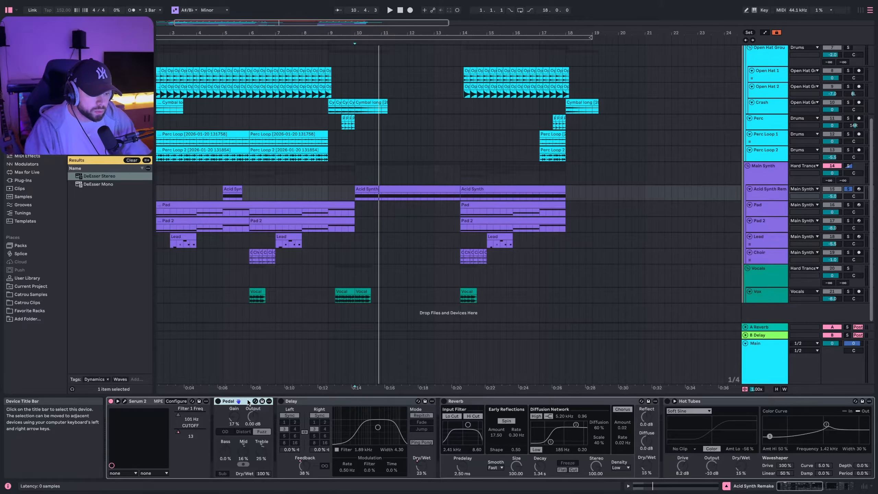
pyautogui.click(219, 402)
pyautogui.press('space')
pyautogui.click(281, 401)
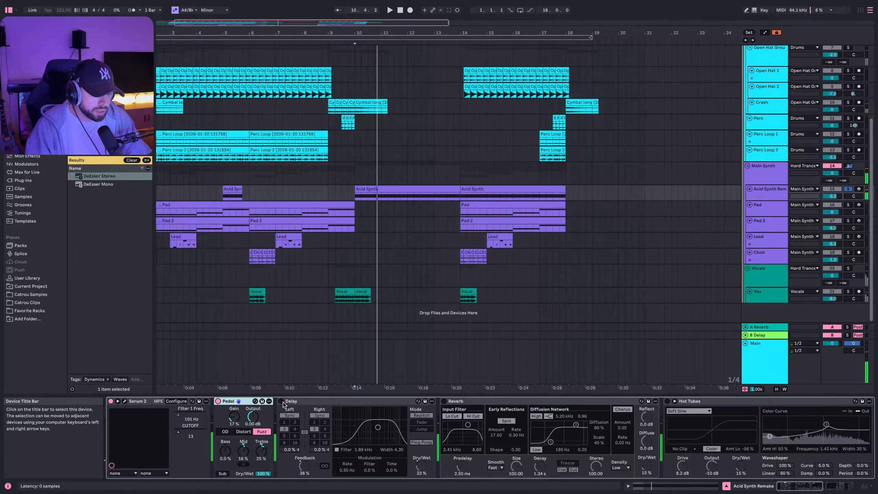
pyautogui.click(443, 401)
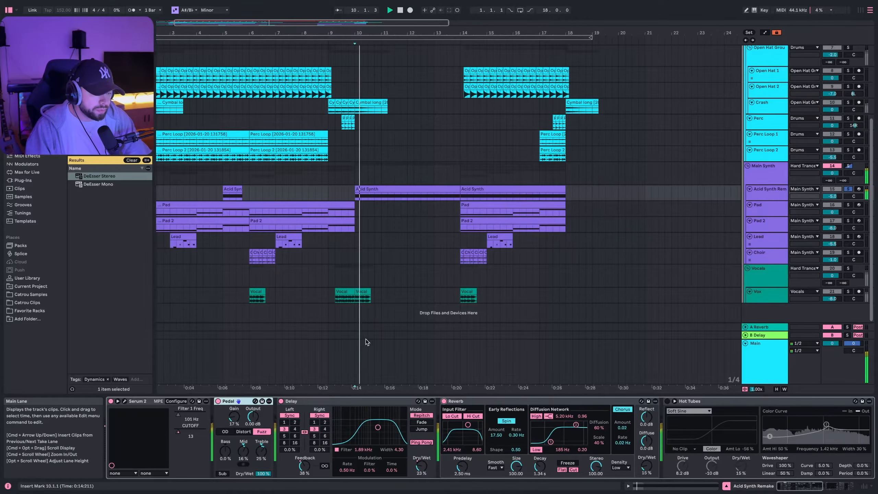
# Step: Reactivate the Hot Tubes saturator on the Acid Synth Remake track and audition its effect
pyautogui.scroll(-5, 530, 411)
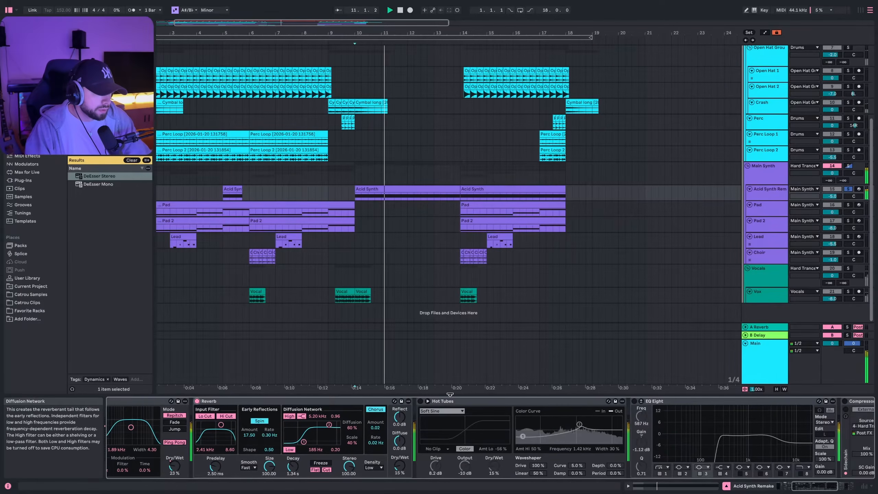
pyautogui.click(420, 402)
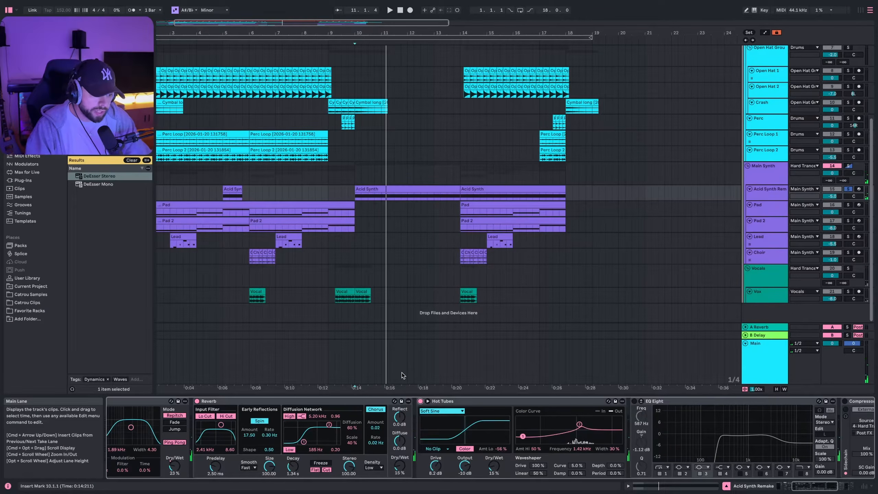
pyautogui.click(436, 401)
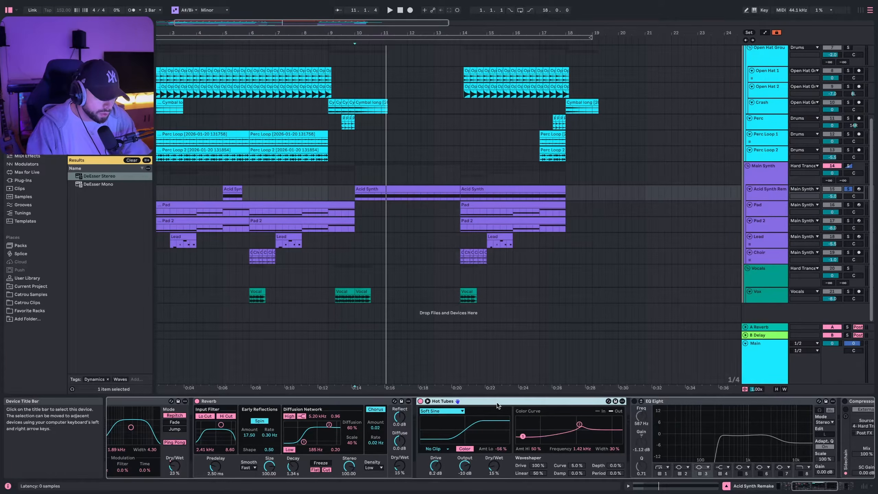
pyautogui.press('space')
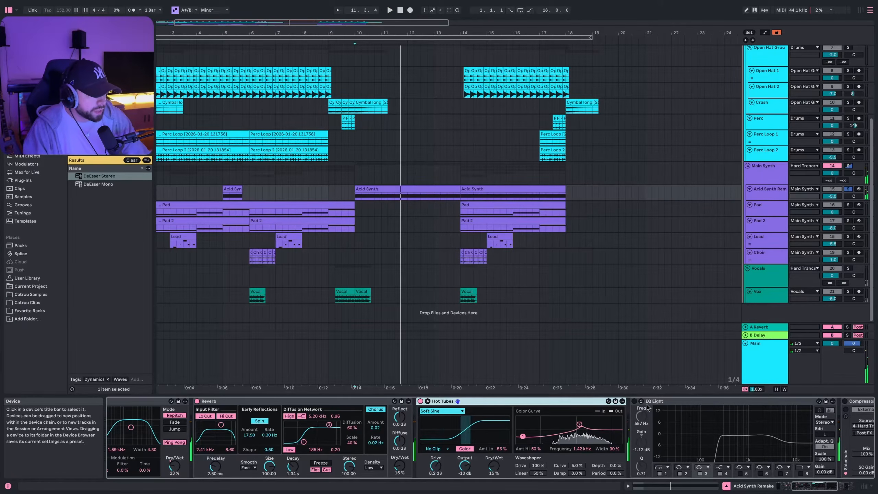
# Step: Reactivate the EQ Eight after Hot Tubes and play the acid synth from bar 10 through it
pyautogui.hscroll(2, 612, 403)
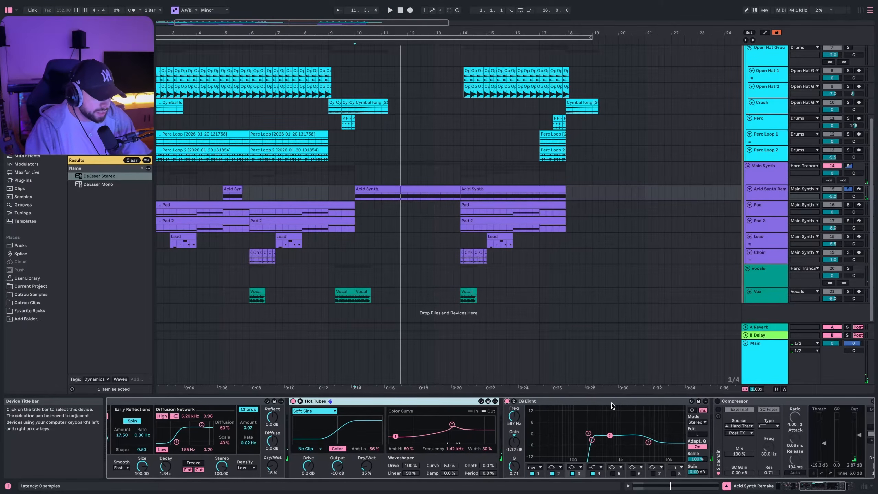
pyautogui.hscroll(1, 592, 401)
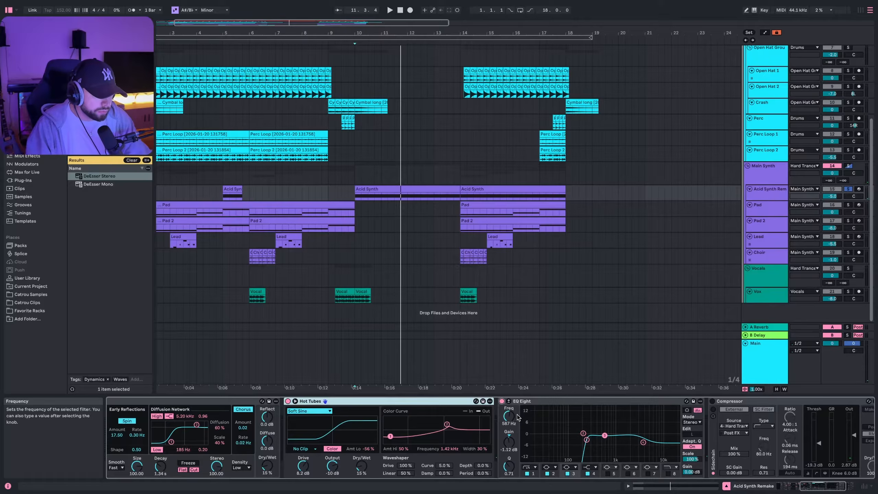
pyautogui.hscroll(1, 553, 400)
pyautogui.hscroll(3, 544, 402)
pyautogui.press('space')
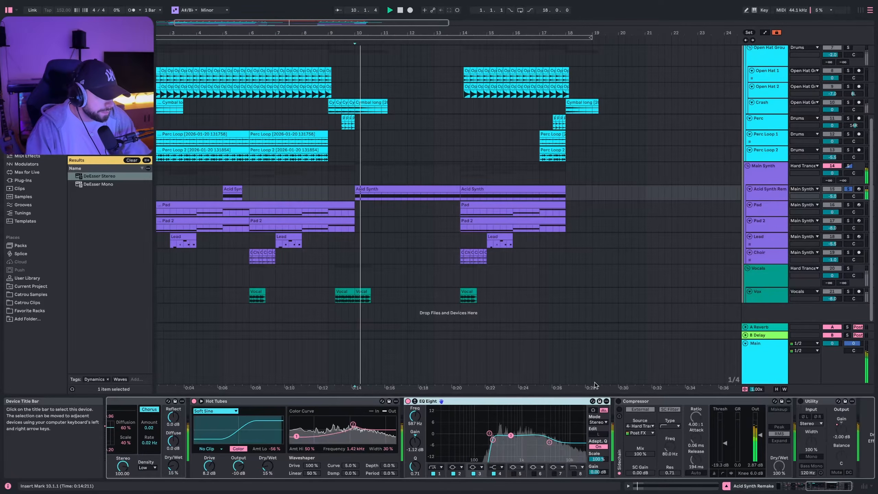
# Step: Reactivate the sidechain Compressor, check its external source and watch its gain reduction during playback
pyautogui.click(619, 401)
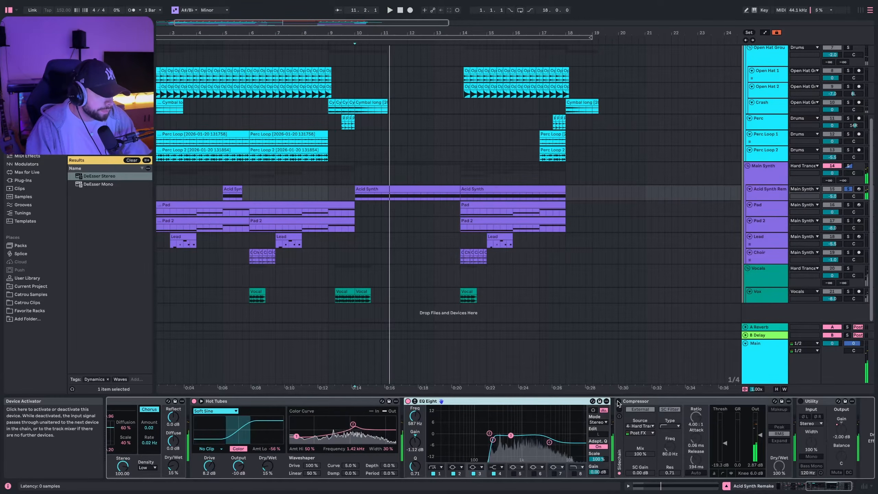
pyautogui.hscroll(1, 546, 408)
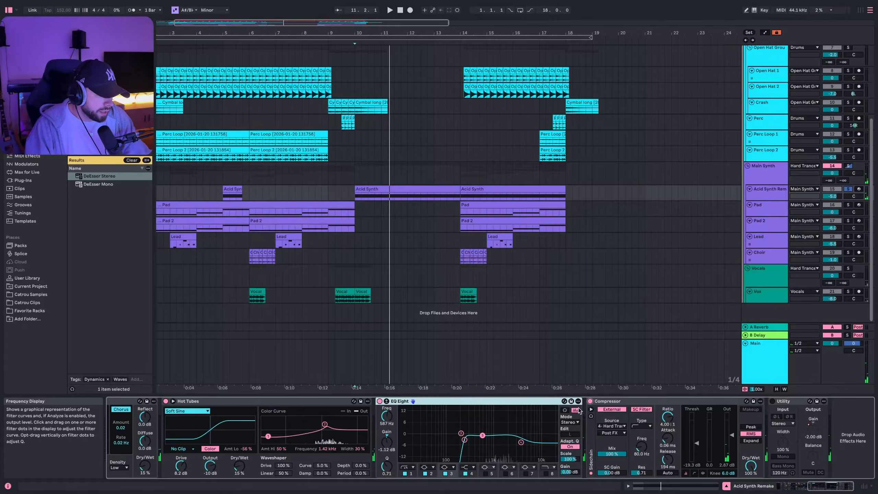
pyautogui.click(609, 428)
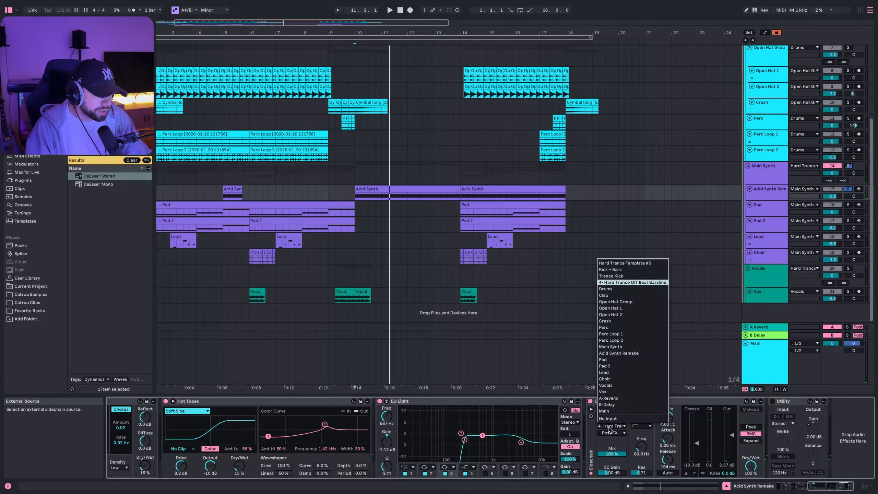
pyautogui.click(609, 428)
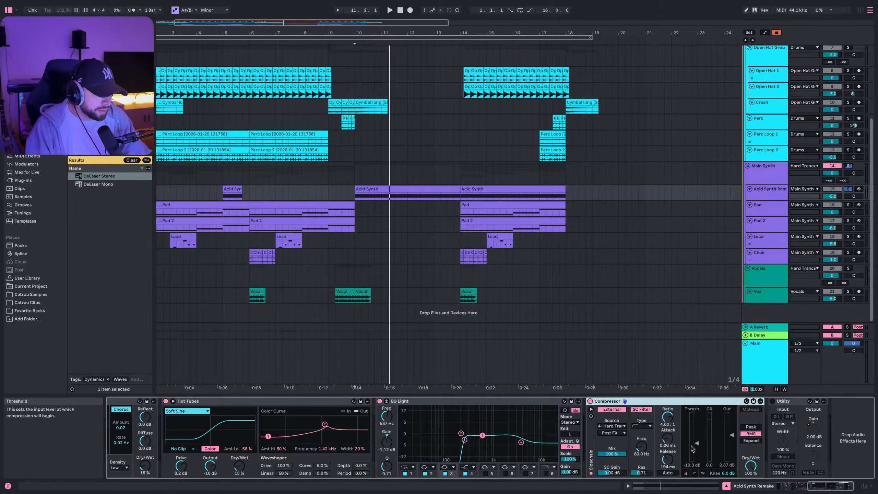
pyautogui.press('space')
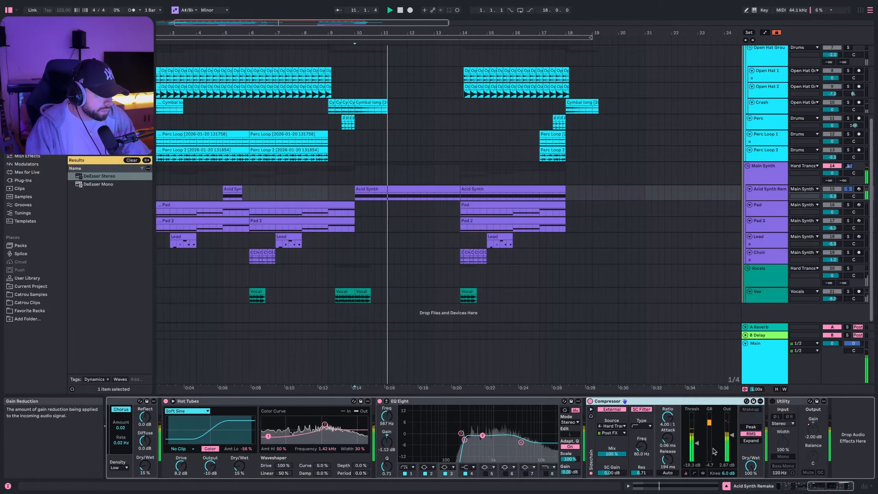
pyautogui.press('space')
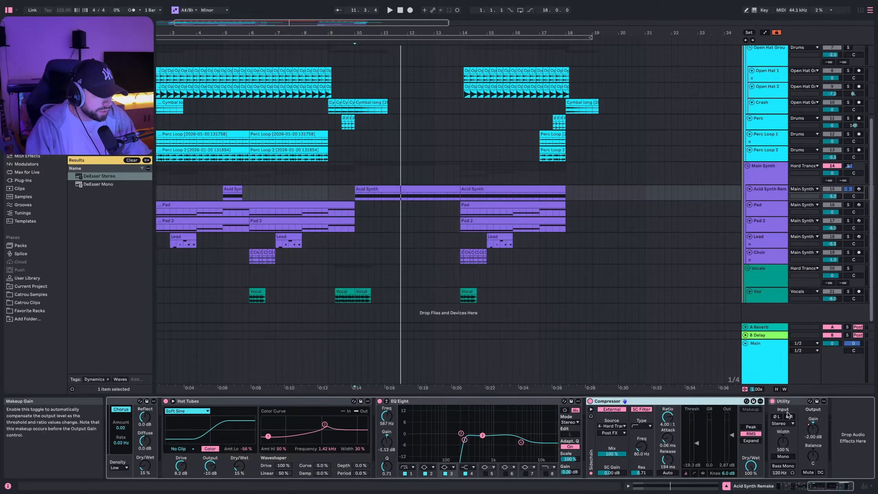
# Step: Check the Utility gain at the end of the chain and audition the fully processed acid synth from bar 10
pyautogui.click(805, 430)
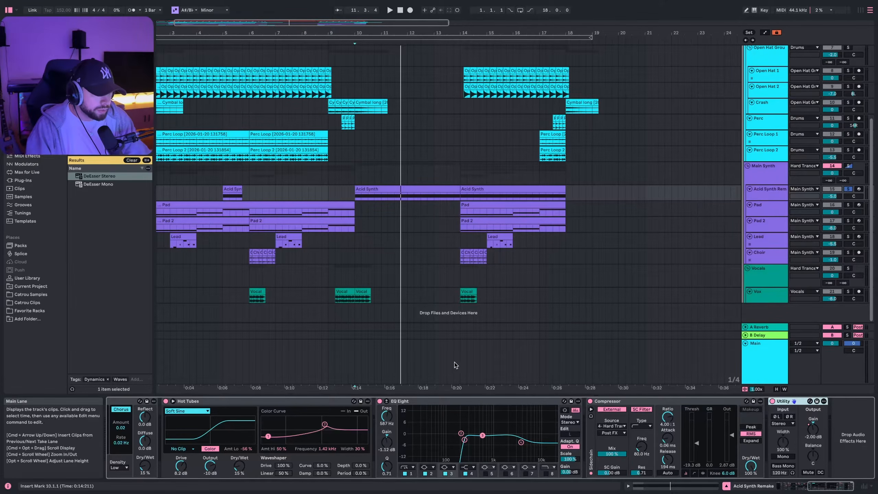
pyautogui.press('space')
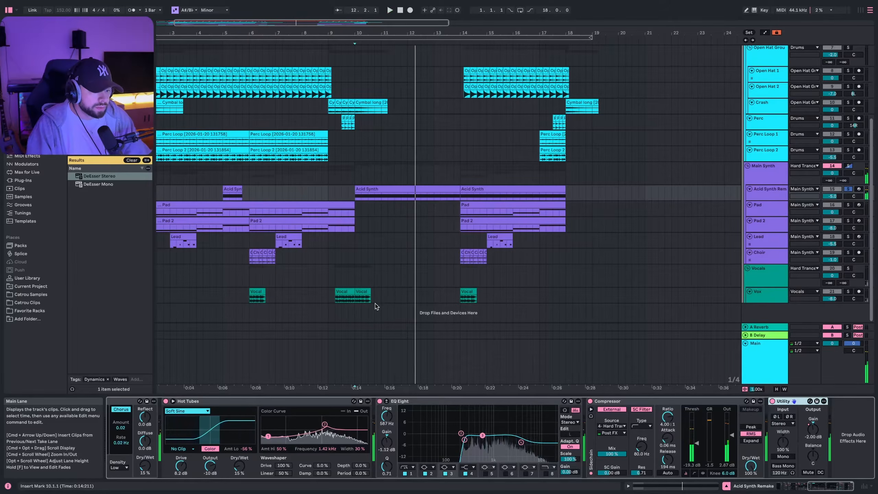
pyautogui.press('space')
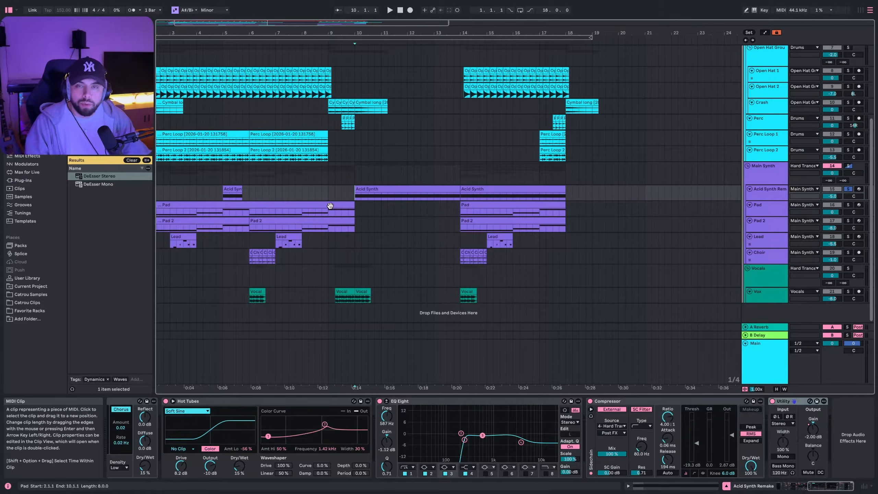
# Step: Audition the Pad track in solo and open its Serum 2 interface, repositioning the window over the arrangement
pyautogui.click(774, 227)
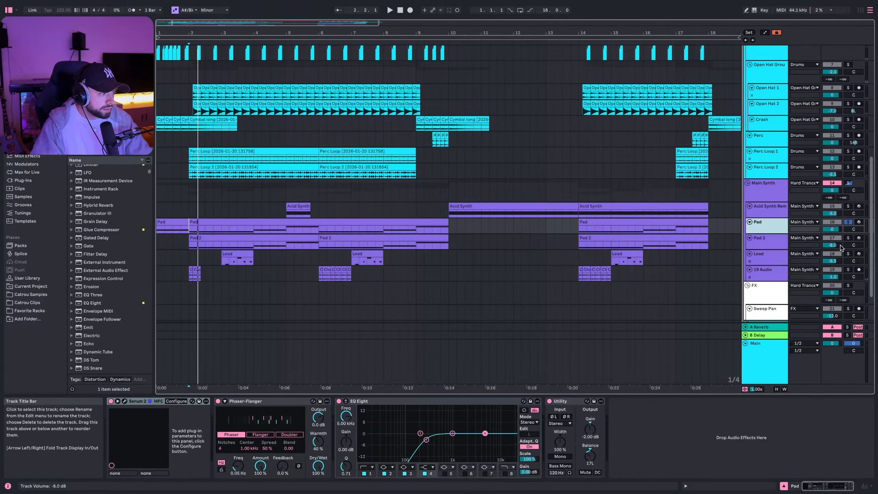
pyautogui.press('space')
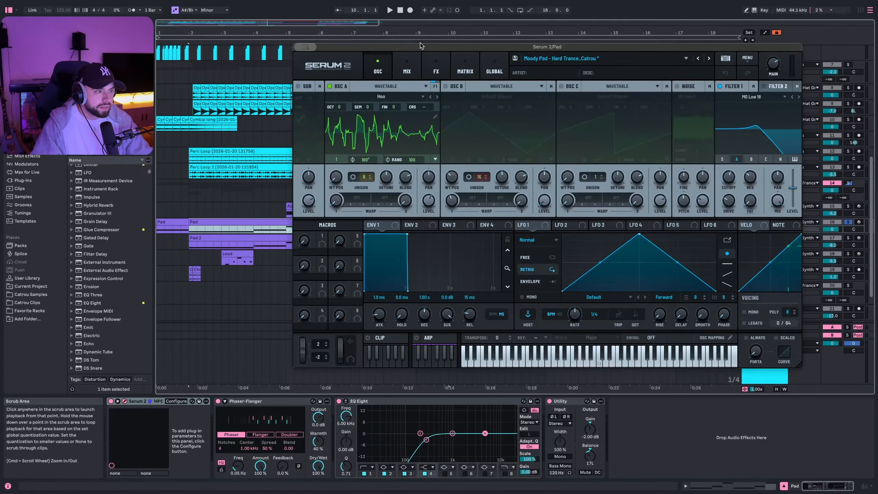
pyautogui.moveTo(419, 48); pyautogui.dragTo(316, 42)
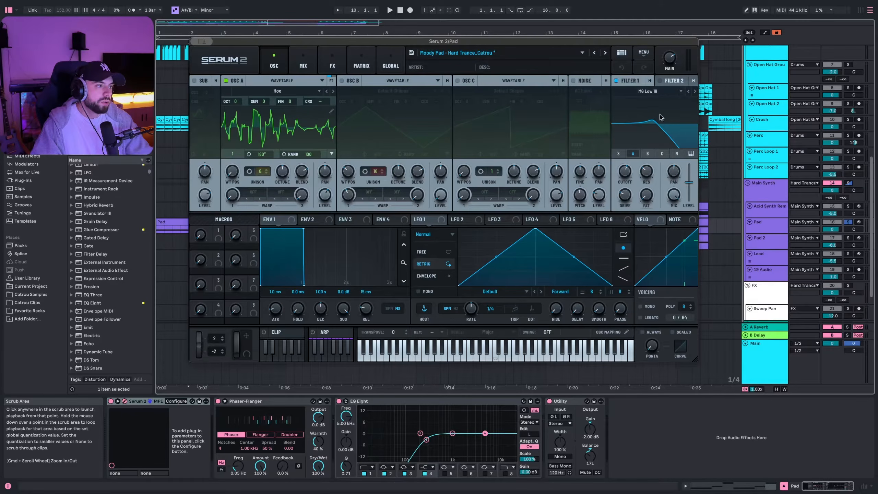
# Step: Examine the Pad's Serum 2 effects: Hyper/Dimension, Bode, Reverb and Delay
pyautogui.click(332, 65)
pyautogui.click(216, 148)
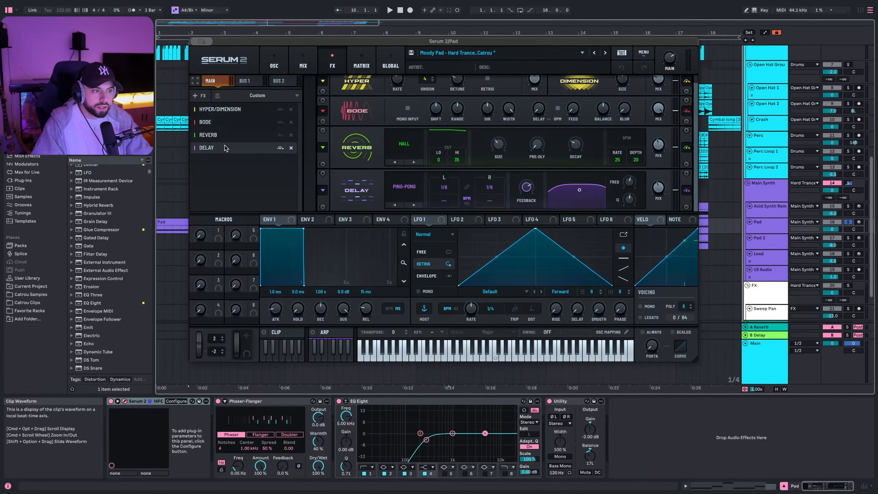
pyautogui.scroll(1, 350, 147)
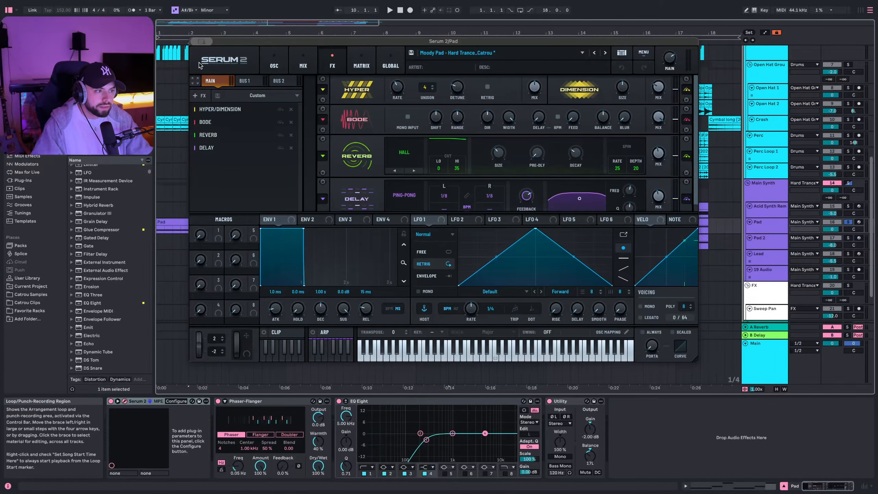
# Step: Close the Pad's Serum 2 window and show the Pad 2 track's Filter 1 Freq automation in the arrangement
pyautogui.click(195, 42)
pyautogui.click(227, 222)
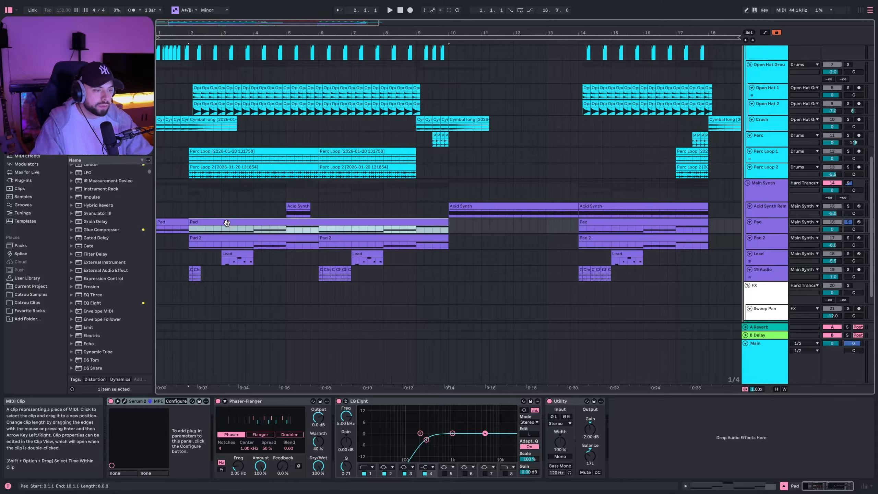
pyautogui.click(300, 237)
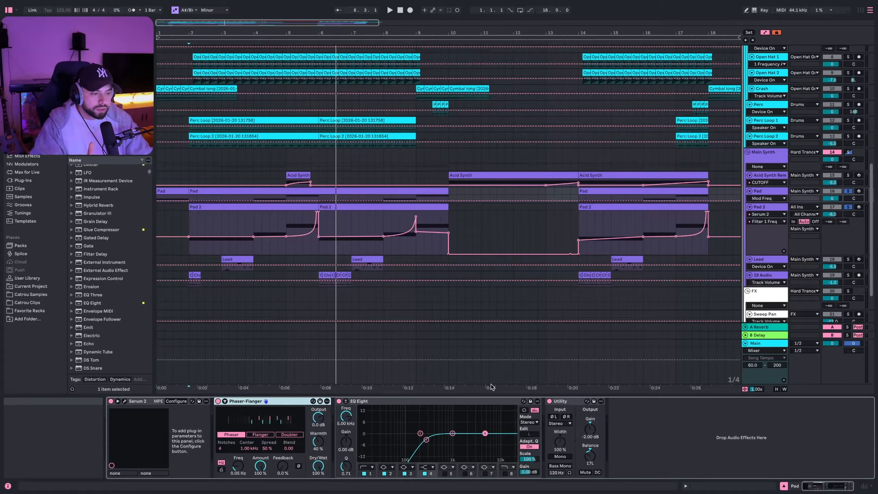
# Step: Check the Pad's EQ Eight and Utility settings and audition the Pad 2 clip in solo from bar 2
pyautogui.click(405, 431)
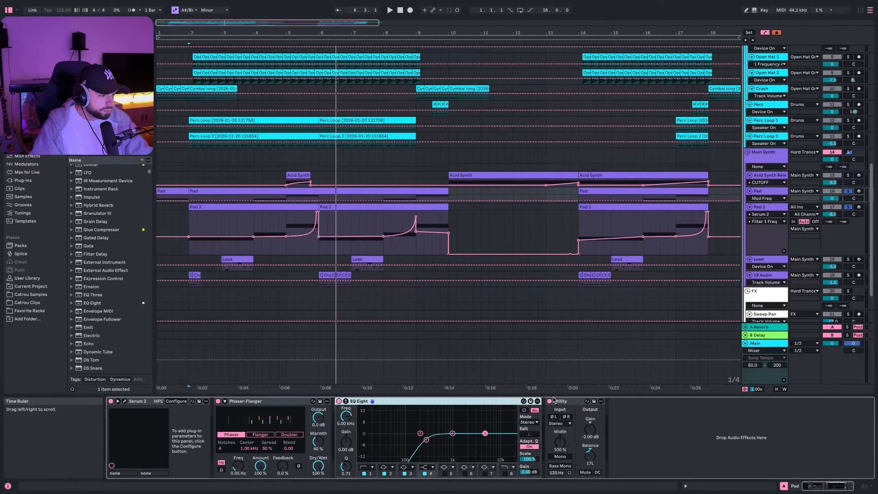
pyautogui.click(572, 401)
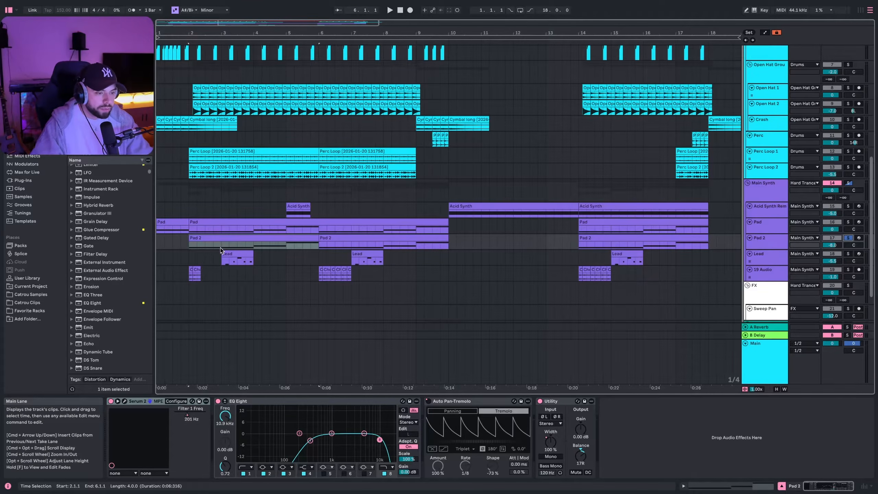
pyautogui.click(214, 239)
pyautogui.press('space')
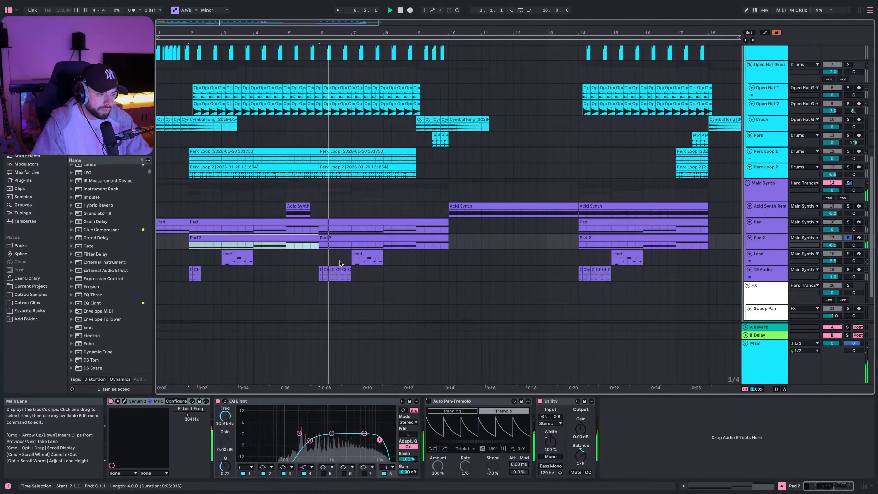
pyautogui.press('space')
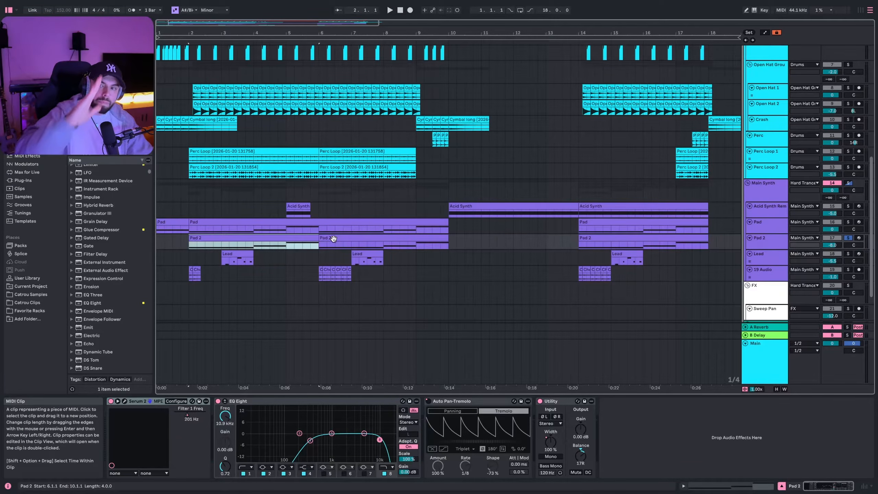
# Step: Open Pad 2's Serum 2 interface and examine its effects chain of Delay, Reverb, Equalizers and Compressor
pyautogui.moveTo(190, 208); pyautogui.dragTo(319, 225)
pyautogui.click(304, 238)
pyautogui.click(125, 402)
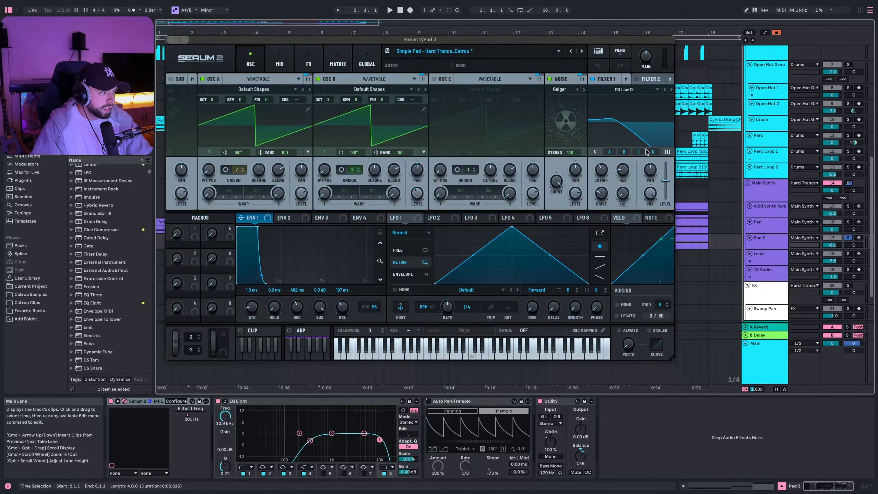
pyautogui.click(309, 64)
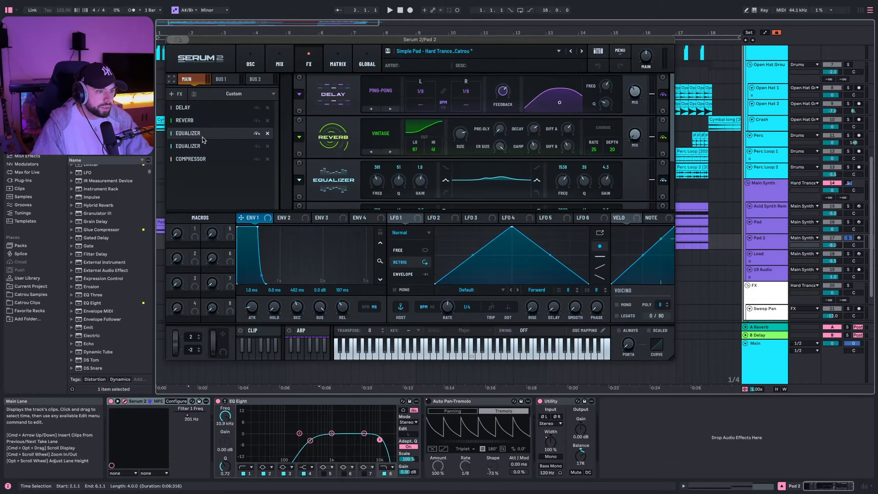
# Step: Close Serum 2, show Pad 2's Filter 1 Freq automation and audition the filter rise from bar 5 to bar 6
pyautogui.click(125, 401)
pyautogui.rightClick(186, 413)
pyautogui.click(202, 417)
pyautogui.scroll(5, 281, 273)
pyautogui.moveTo(288, 277); pyautogui.dragTo(316, 284)
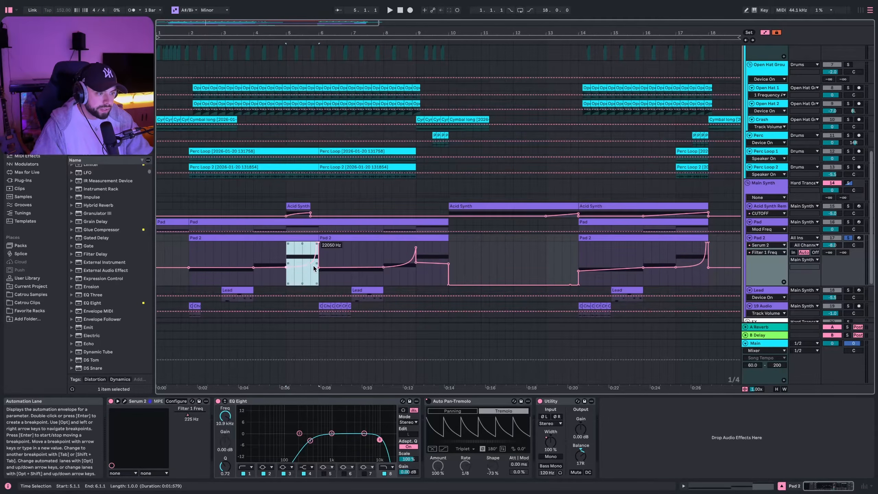
pyautogui.press('space')
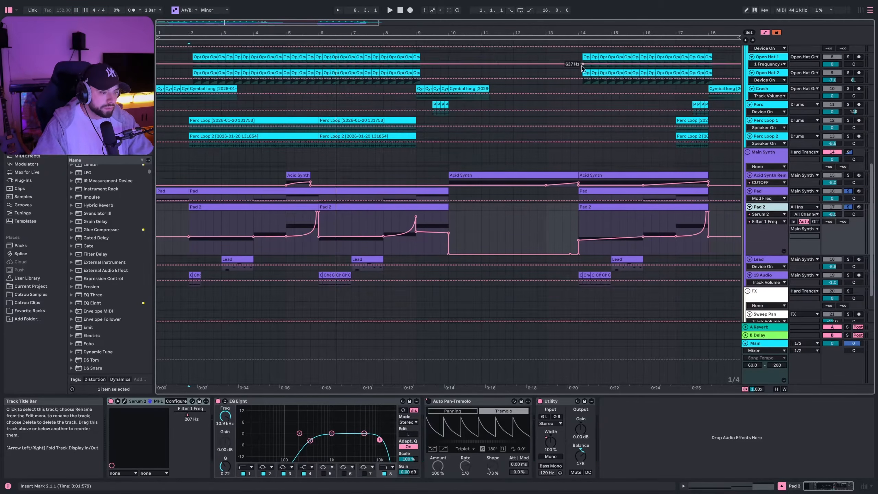
# Step: Check Pad 2's EQ Eight and show the Auto Pan-Tremolo's Device On automation in the arrangement
pyautogui.click(284, 402)
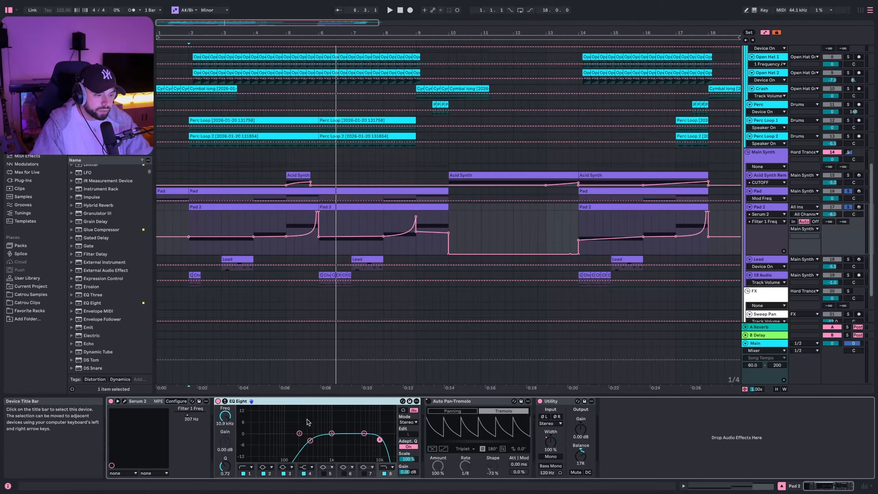
pyautogui.click(432, 402)
pyautogui.rightClick(429, 401)
pyautogui.click(443, 405)
# Step: Audition Pad 2's tremolo section from bar 9 and select the automation between bars 9 and 10
pyautogui.click(416, 253)
pyautogui.hscroll(2, 416, 258)
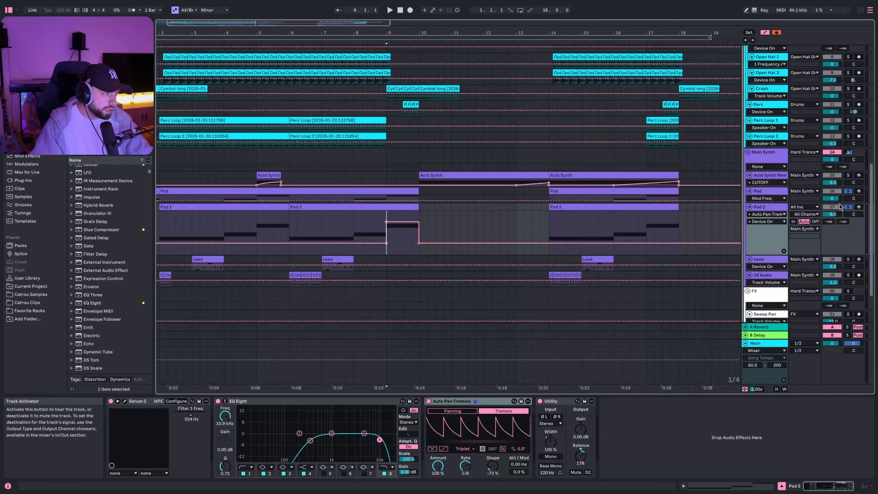
pyautogui.press('space')
pyautogui.press('space')
pyautogui.click(391, 254)
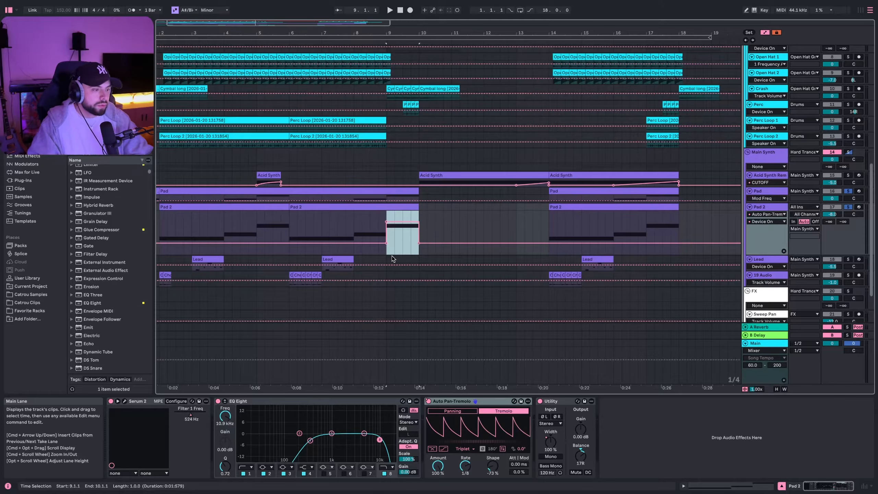
# Step: Check Pad 2's Utility and audition Pad and Pad 2 together from bar 2
pyautogui.click(567, 401)
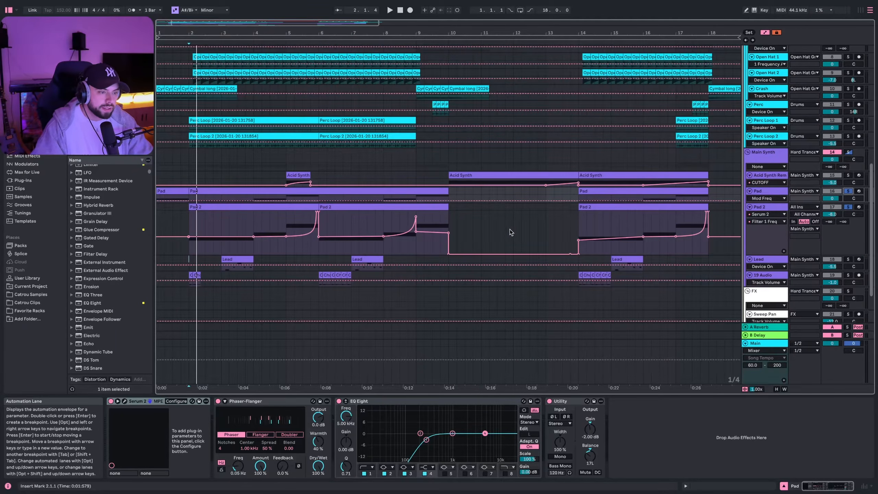
pyautogui.press('space')
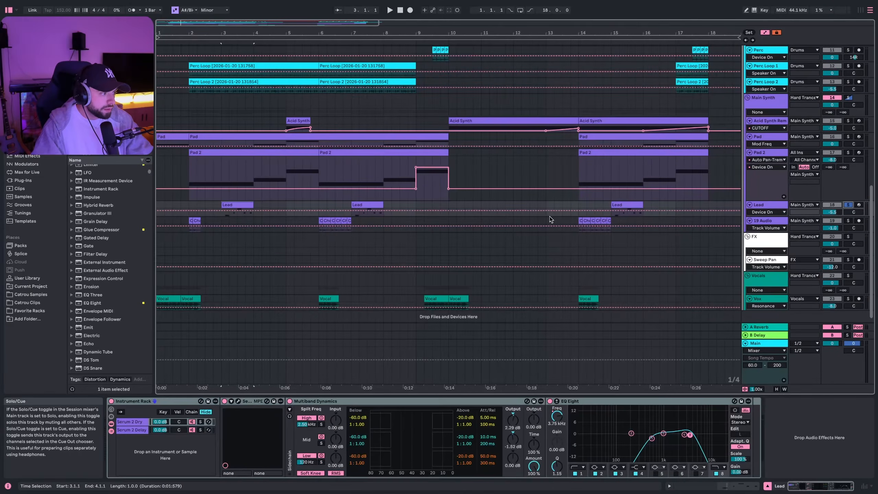
# Step: Audition the soloed Lead from bar 3, then examine its Serum 2 Cutoff macro modulation and effects and close the window
pyautogui.click(230, 204)
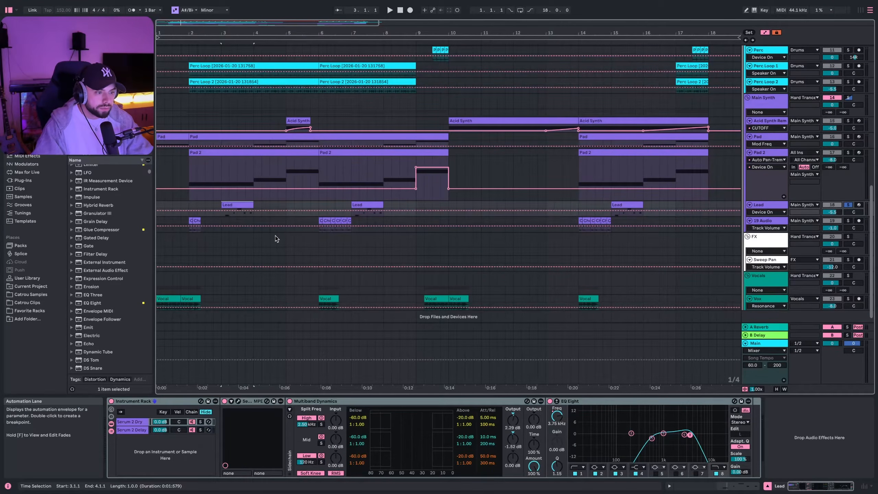
pyautogui.press('space')
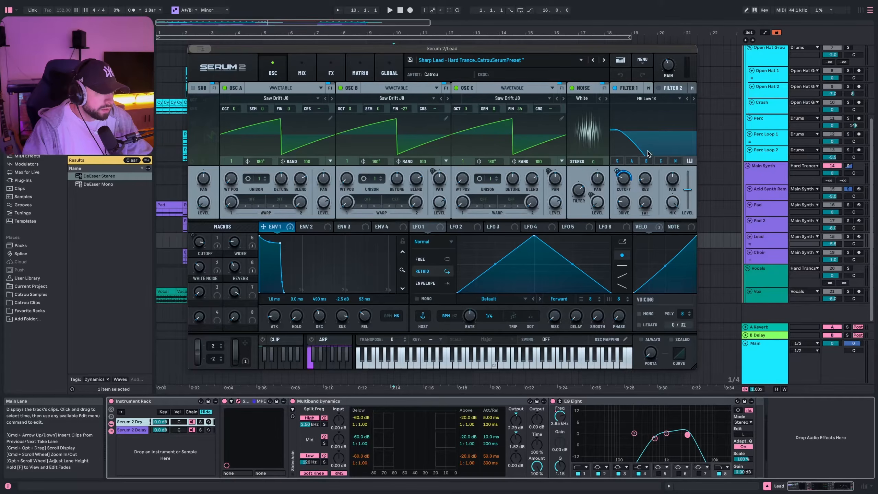
pyautogui.click(217, 242)
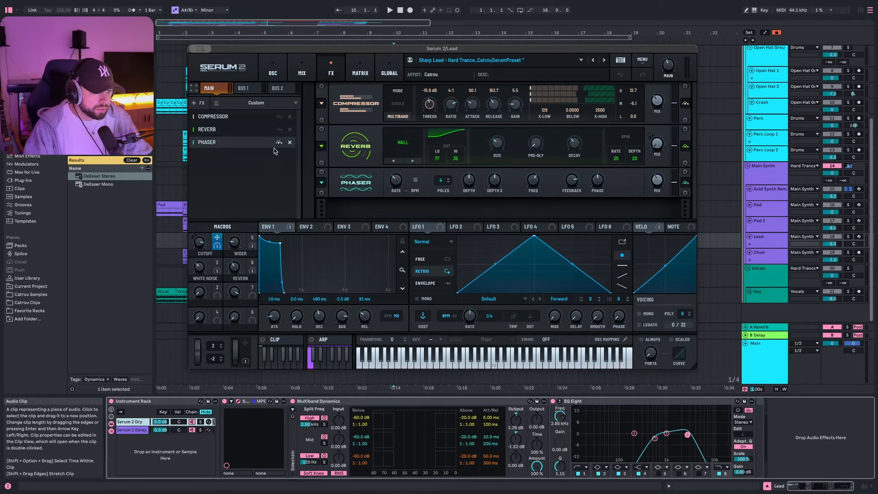
pyautogui.press('super+w')
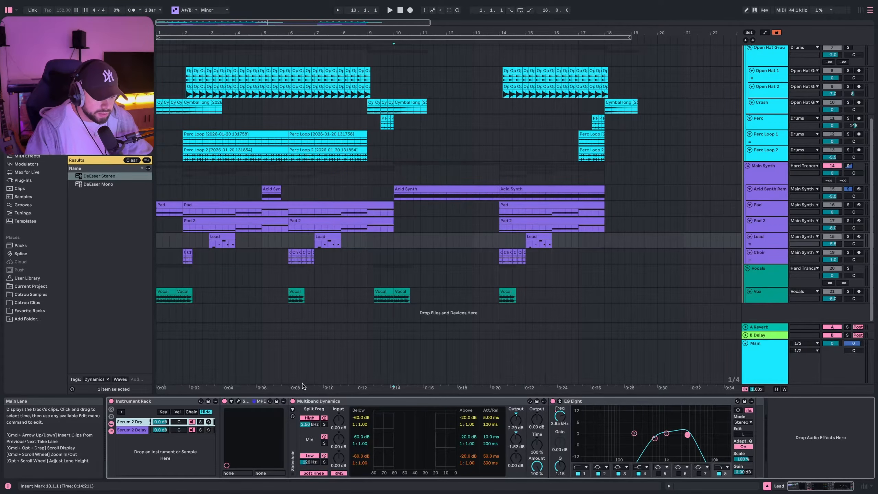
# Step: Examine the Multiband Dynamics and EQ Eight in the Lead's Serum 2 Dry chain
pyautogui.click(357, 400)
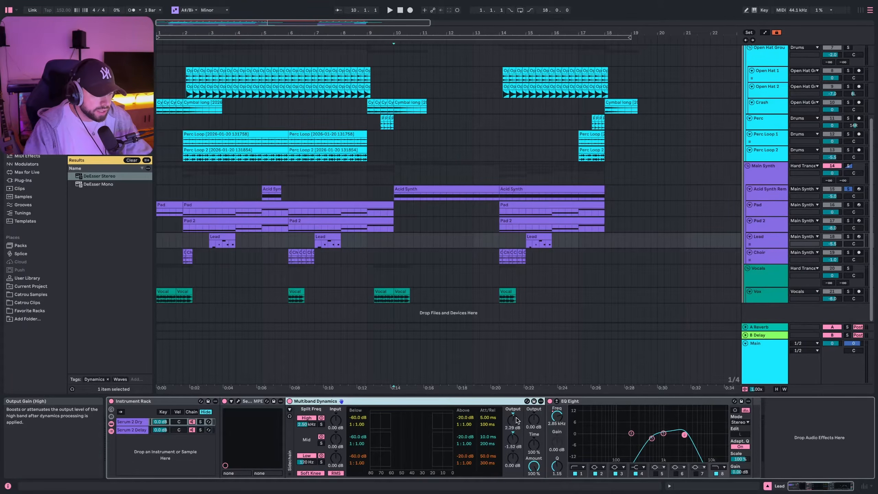
pyautogui.click(609, 400)
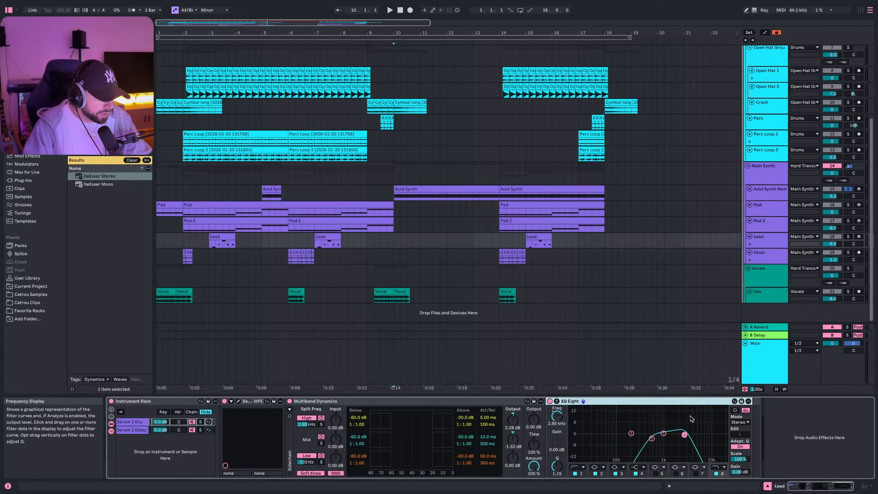
pyautogui.click(134, 425)
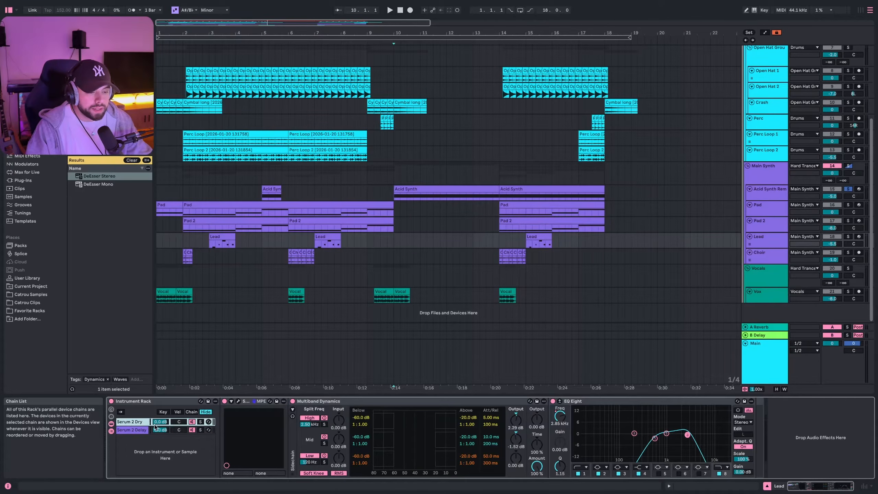
# Step: Compare the device chains of Serum 2 Dry and Serum 2 Delay in the Lead's Instrument Rack
pyautogui.click(134, 431)
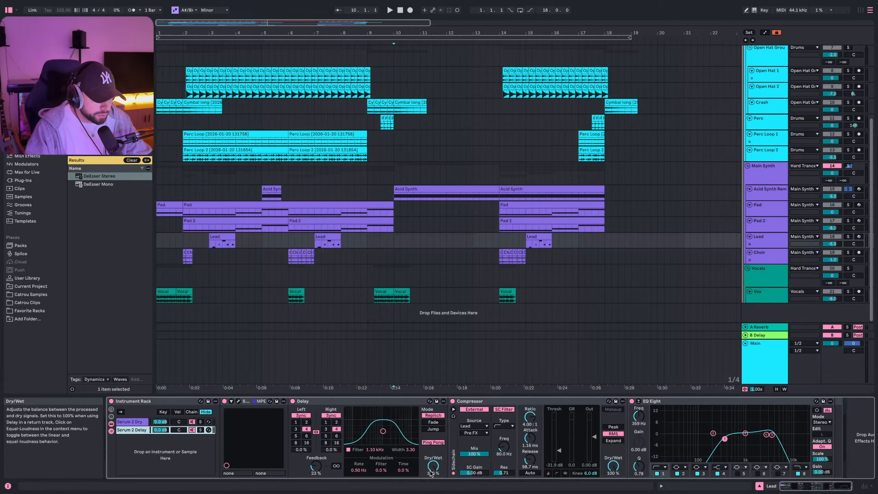
pyautogui.click(191, 421)
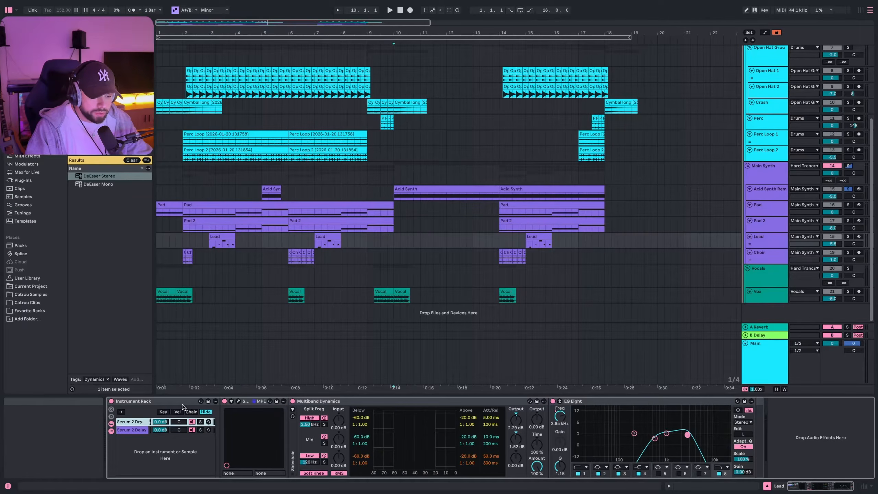
pyautogui.click(147, 401)
pyautogui.click(157, 420)
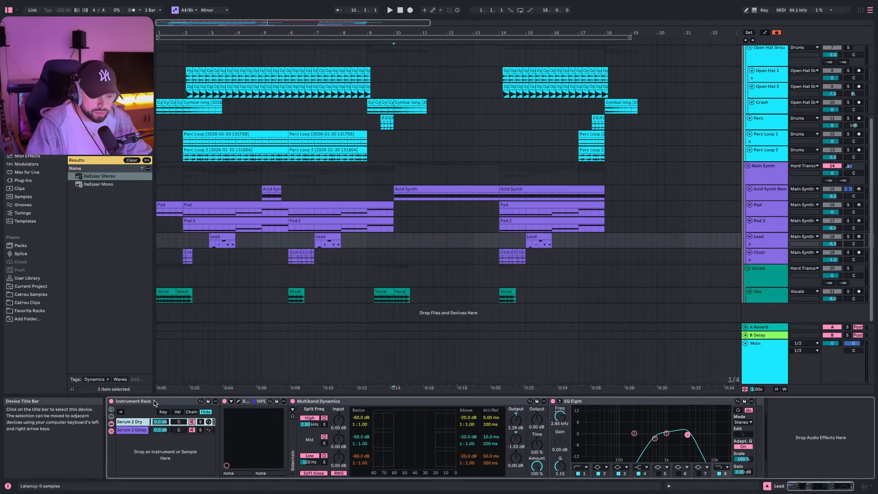
pyautogui.click(127, 430)
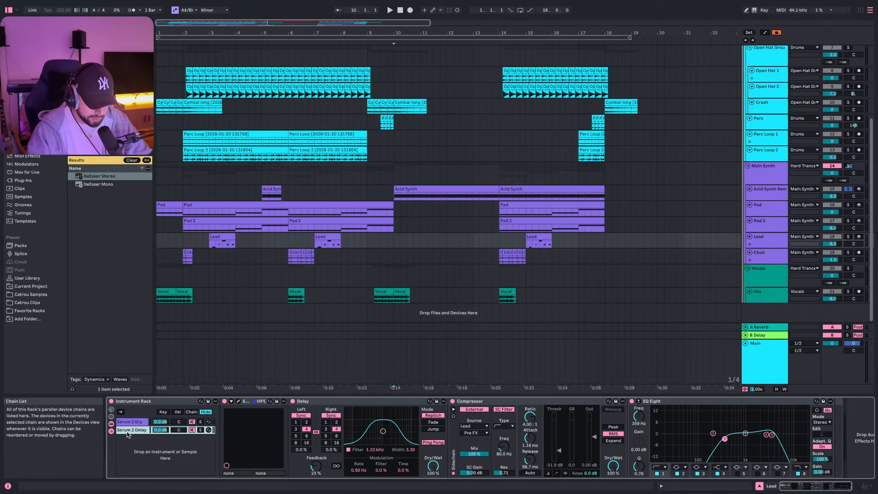
# Step: Examine the Delay and Compressor in the Serum 2 Delay chain, including the Compressor's external sidechain source list
pyautogui.click(340, 402)
pyautogui.hscroll(1, 342, 410)
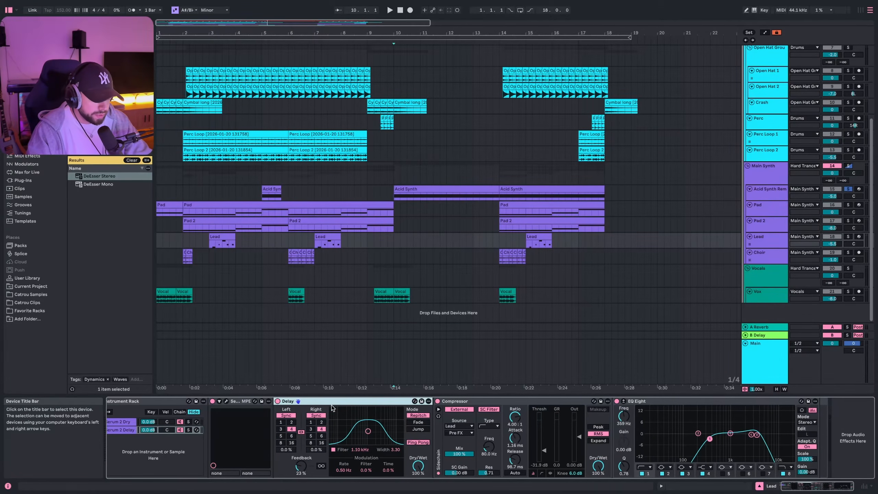
pyautogui.click(460, 444)
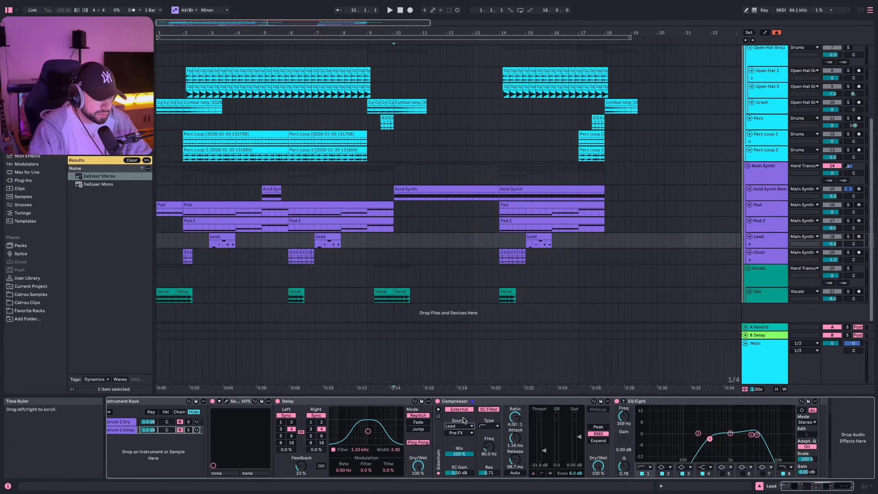
pyautogui.click(463, 426)
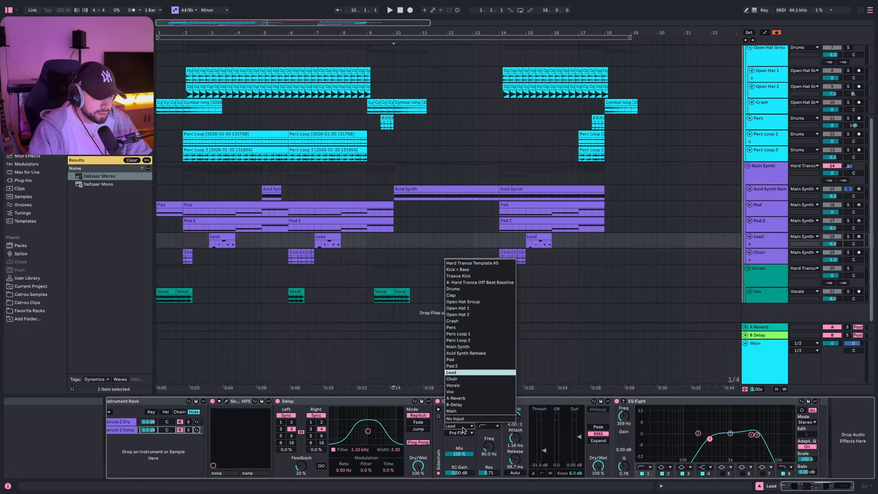
pyautogui.click(463, 430)
# Step: Audition the Lead in solo from bar 3 with its dry and delay chains combined
pyautogui.click(210, 244)
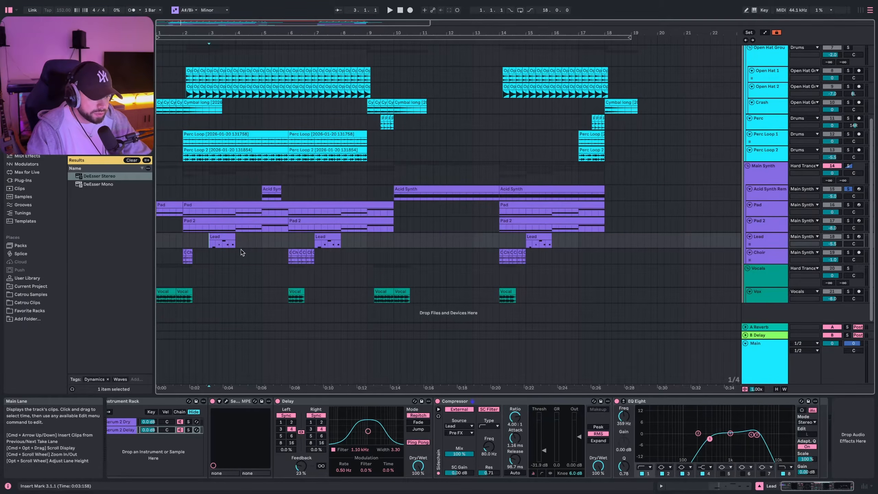
pyautogui.press('space')
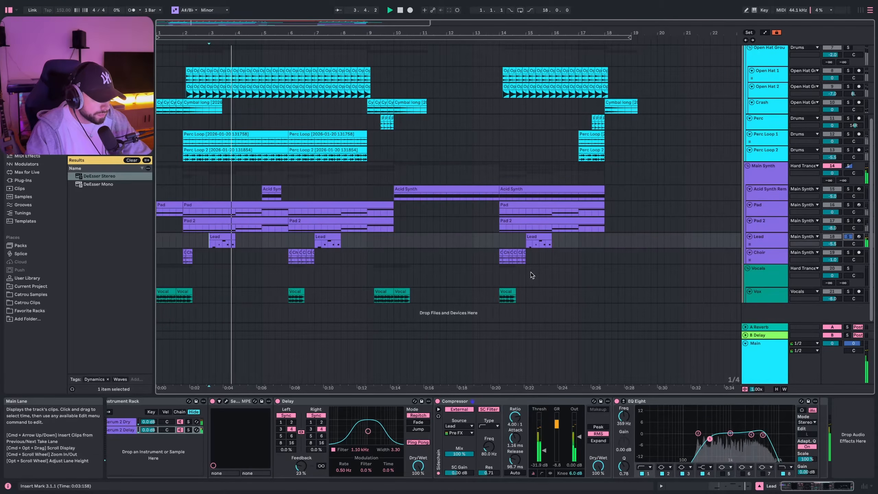
pyautogui.press('space')
pyautogui.press('space')
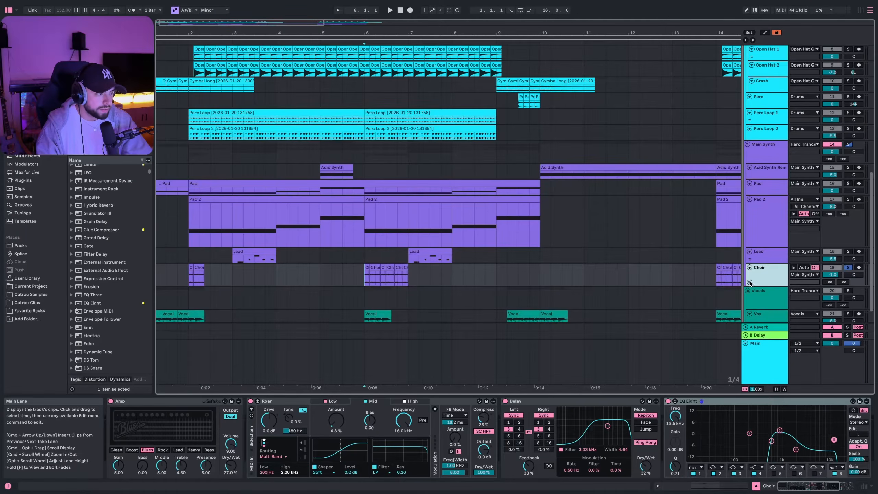
# Step: Audition the Choir in solo from bar 6 and examine its Amp and Roar settings, including Roar's Amount
pyautogui.hscroll(3, 505, 267)
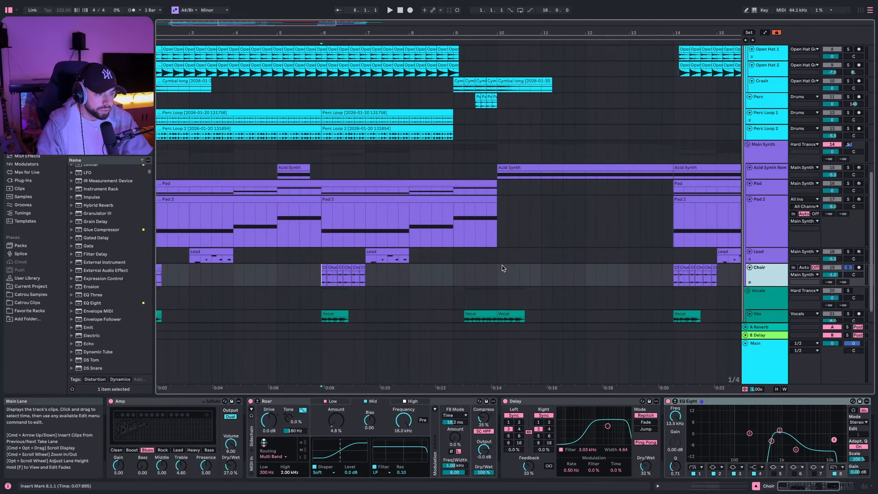
pyautogui.press('space')
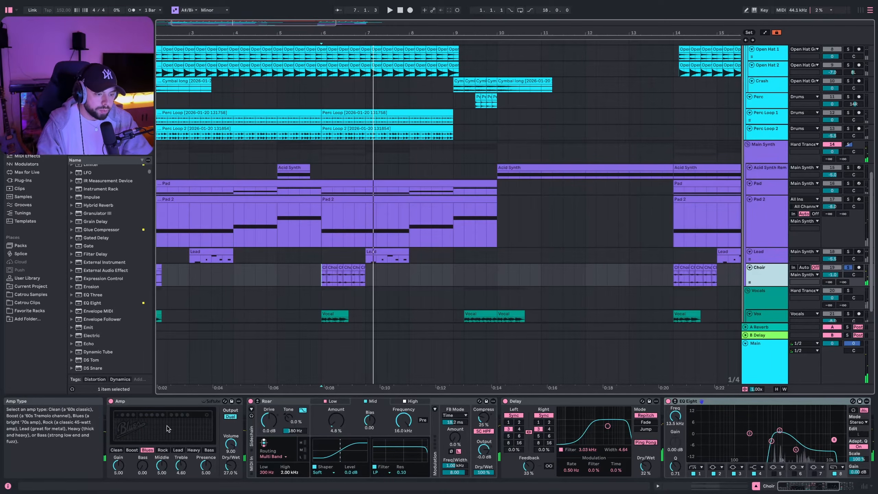
pyautogui.click(168, 401)
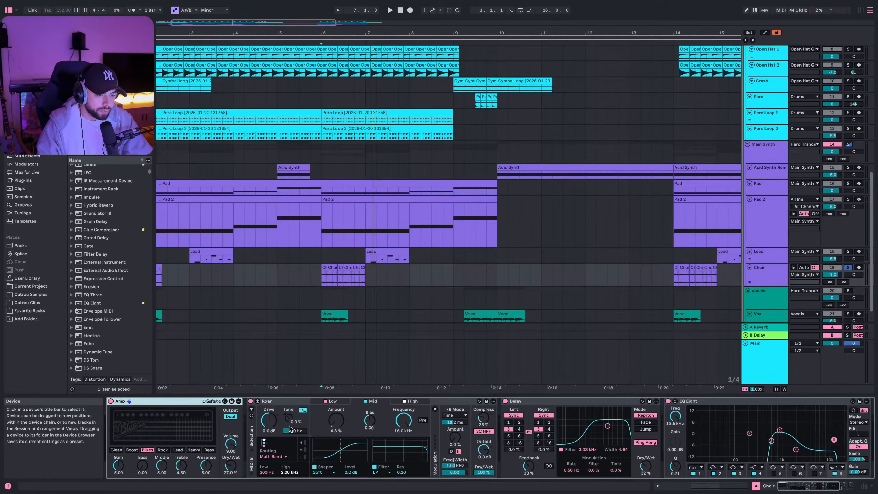
pyautogui.click(281, 403)
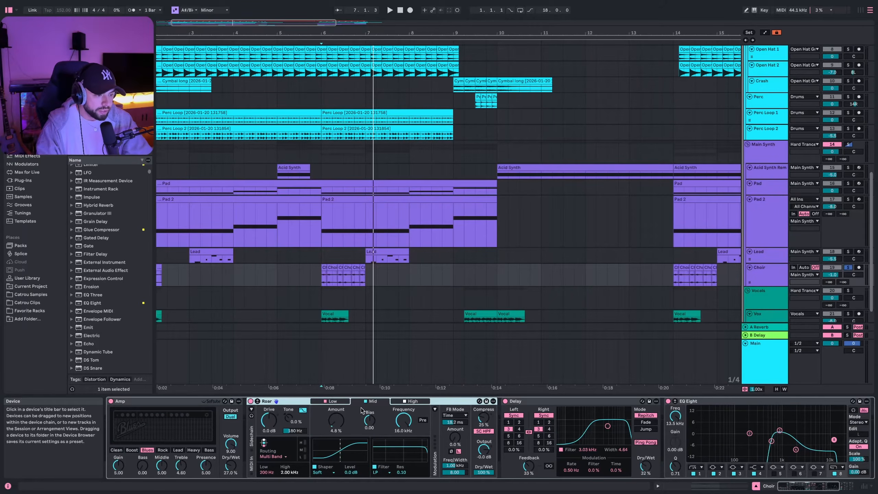
pyautogui.moveTo(335, 420); pyautogui.dragTo(335, 415)
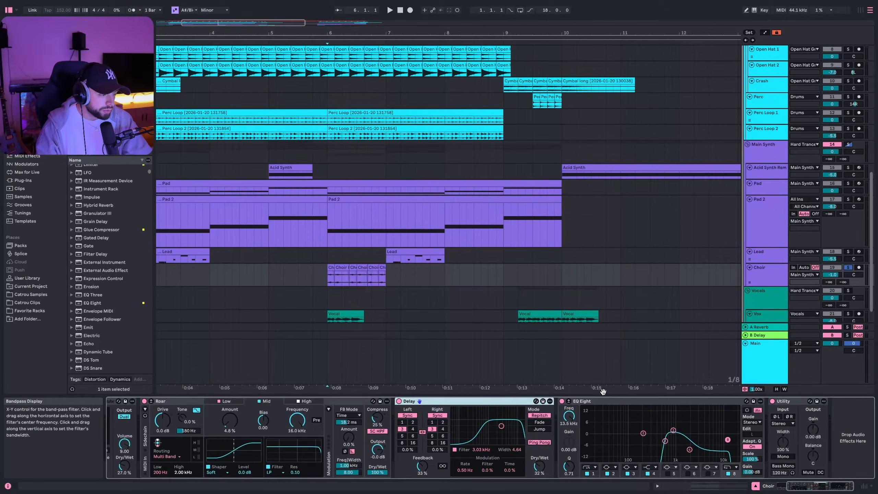
# Step: Audition the Main Synth group in solo from bar 2 with its acid, pad, lead and choir parts combined
pyautogui.click(611, 405)
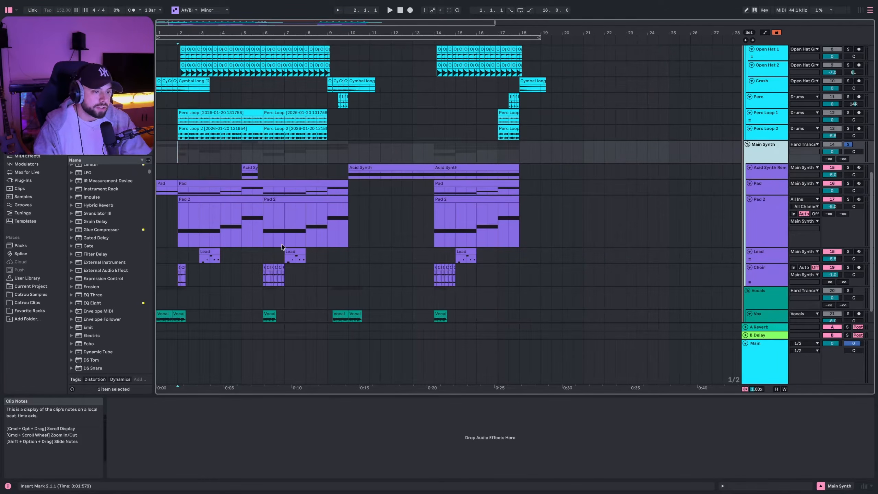
pyautogui.press('space')
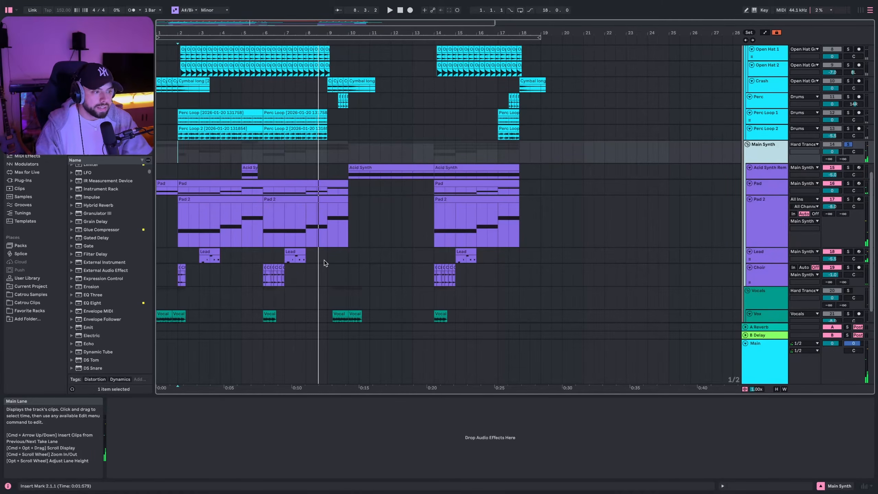
pyautogui.click(429, 217)
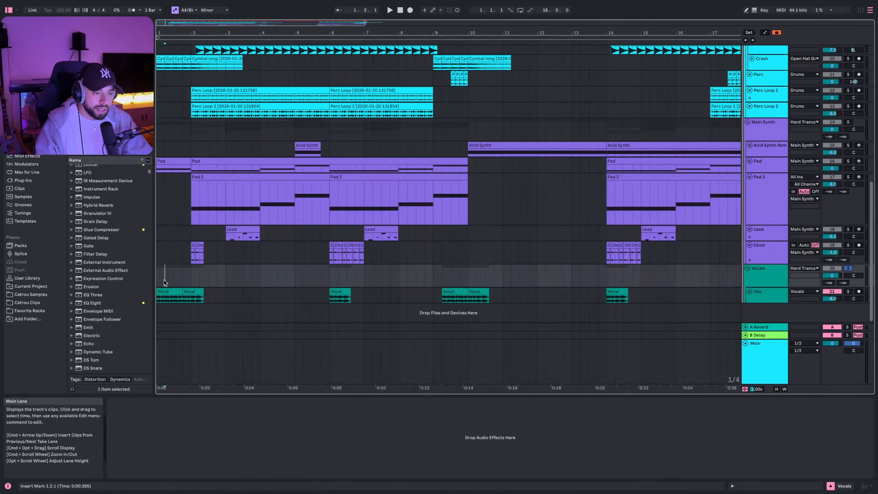
# Step: Audition the Vox track in solo from the first Vocal clip at bar 1
pyautogui.click(168, 291)
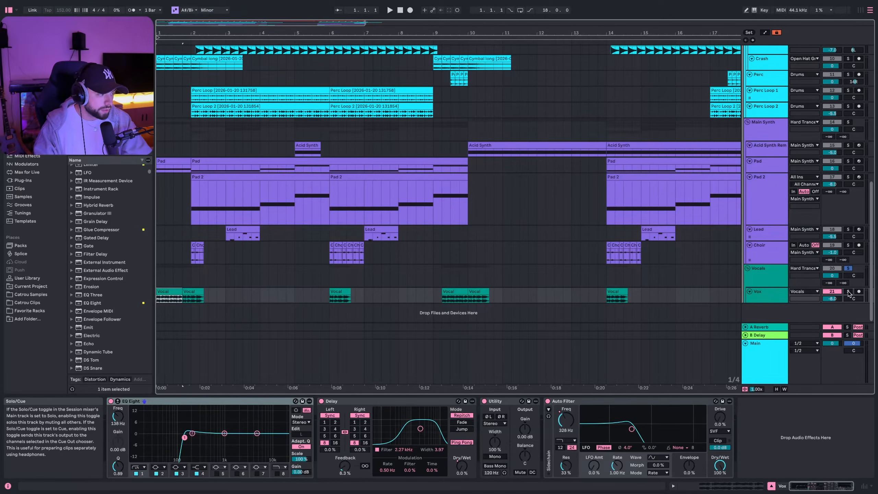
pyautogui.press('space')
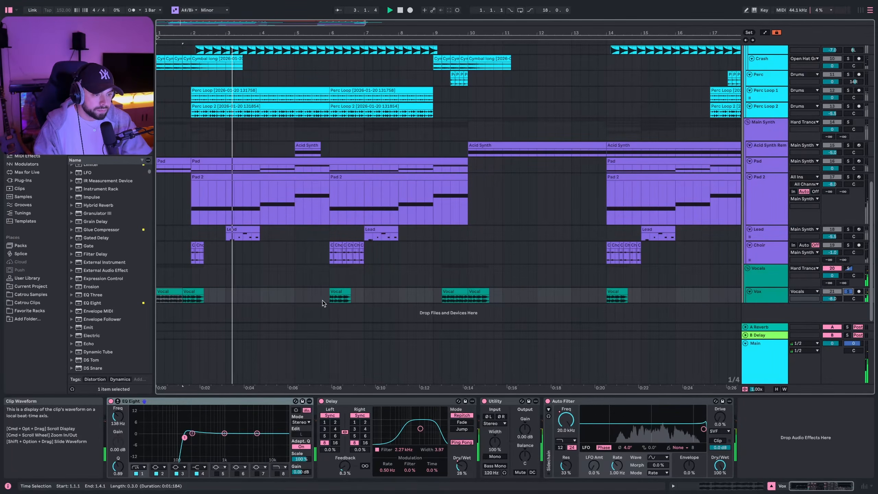
pyautogui.press('space')
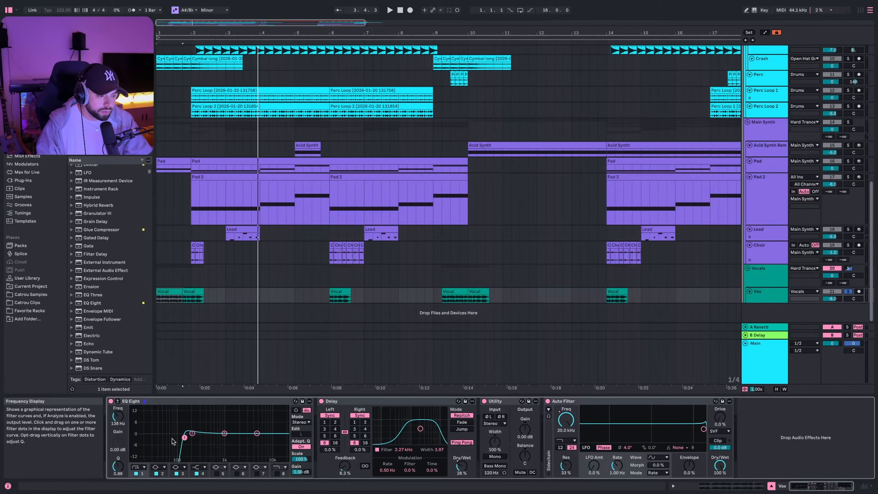
# Step: Examine the Vox track's Delay and reveal its Dry/Wet automation across the opening Vocal clips
pyautogui.click(324, 443)
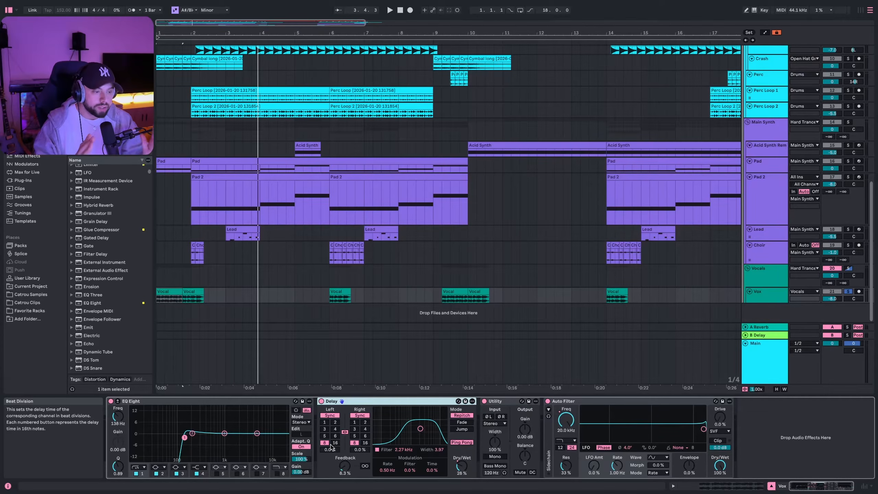
pyautogui.press('a')
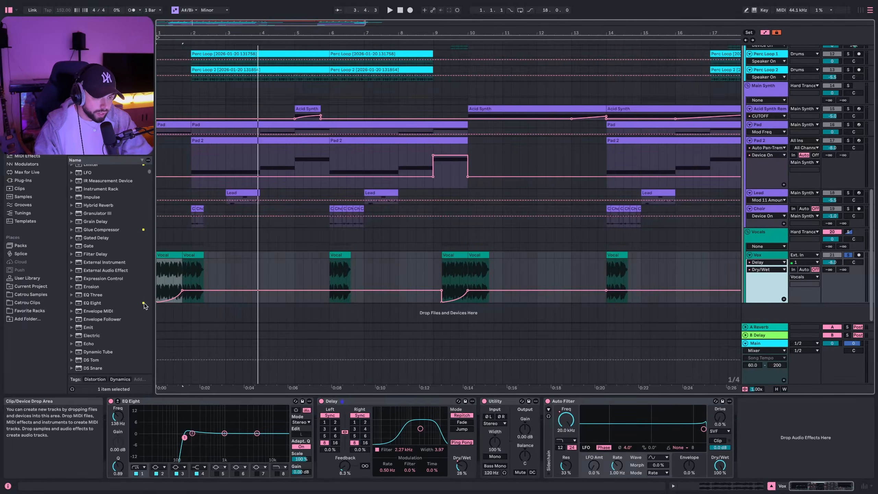
pyautogui.moveTo(183, 275); pyautogui.dragTo(208, 273)
pyautogui.click(203, 256)
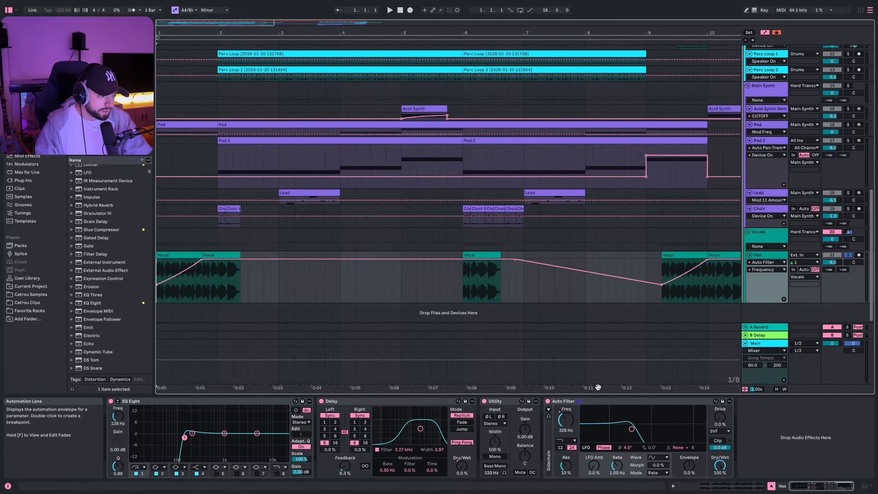
# Step: Examine the Vox Auto Filter's Frequency automation and audition the filter sweep from bar 1
pyautogui.click(660, 430)
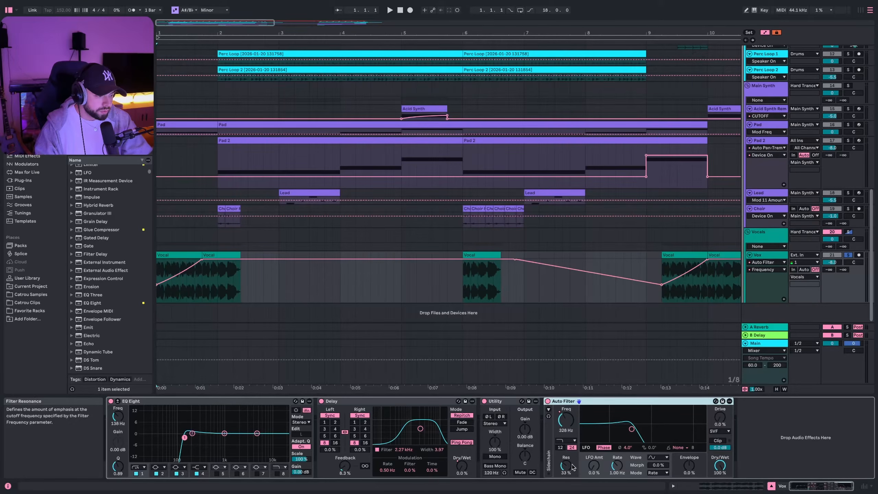
pyautogui.click(166, 302)
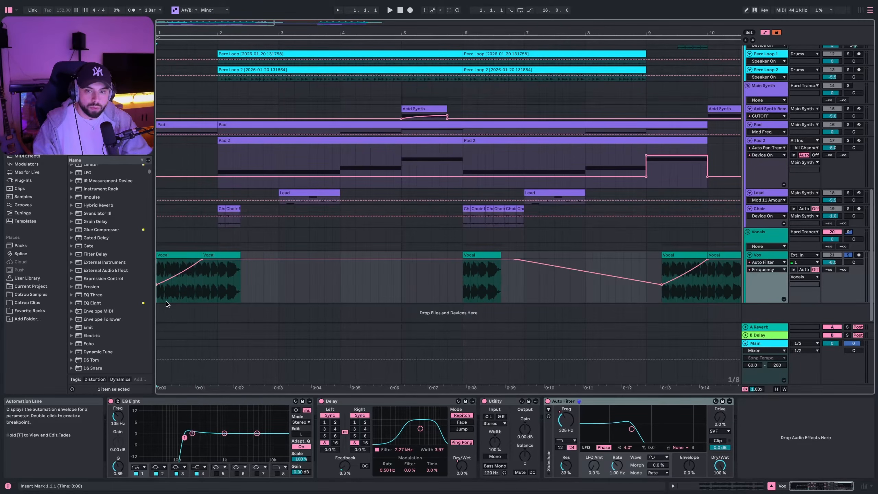
pyautogui.press('space')
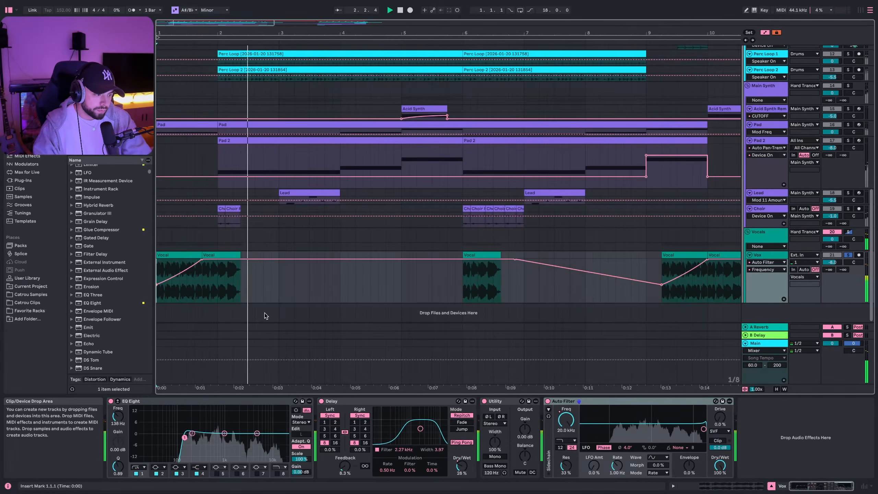
pyautogui.press('space')
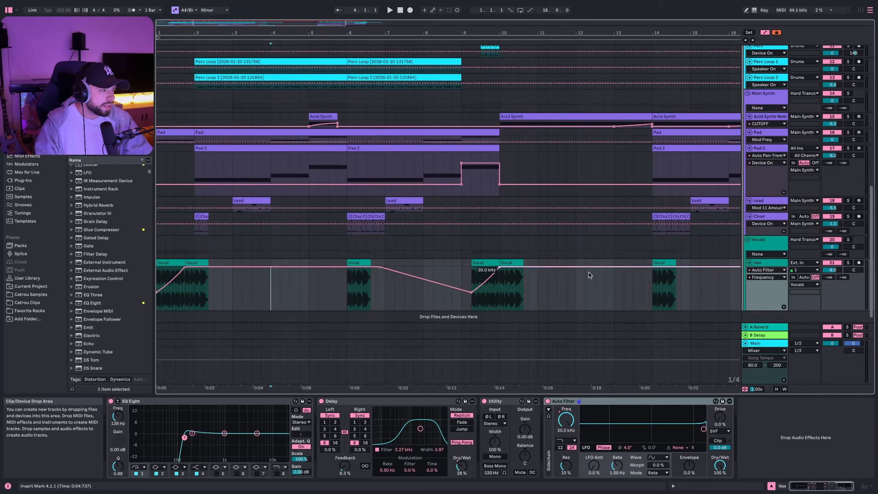
# Step: Audition the full arrangement from bar 1 and inspect the Kick + Bass group's device chain
pyautogui.scroll(10, 403, 211)
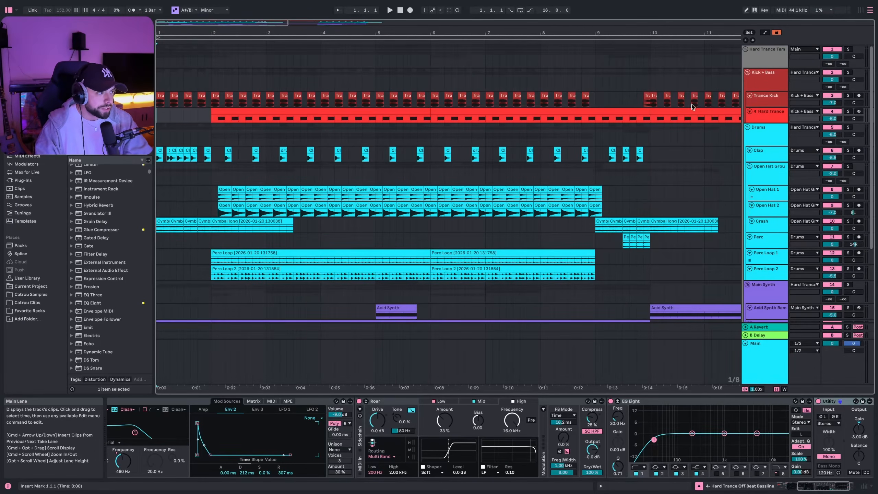
pyautogui.press('space')
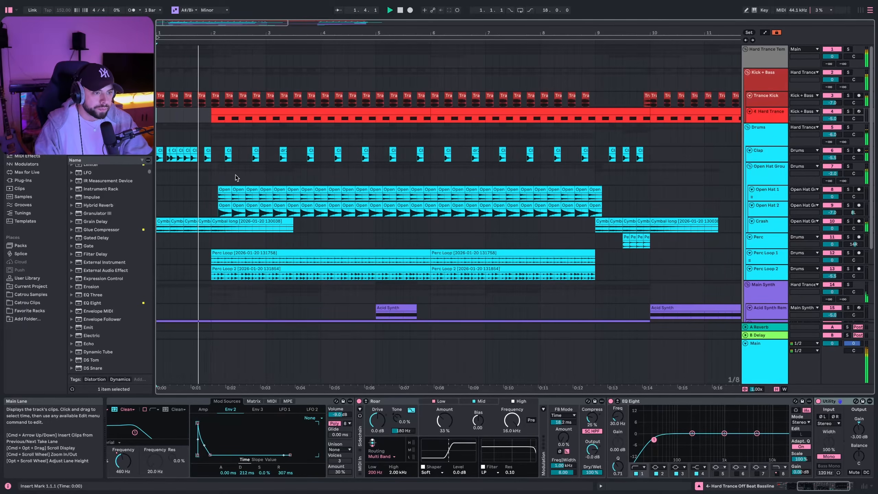
pyautogui.press('space')
pyautogui.click(164, 119)
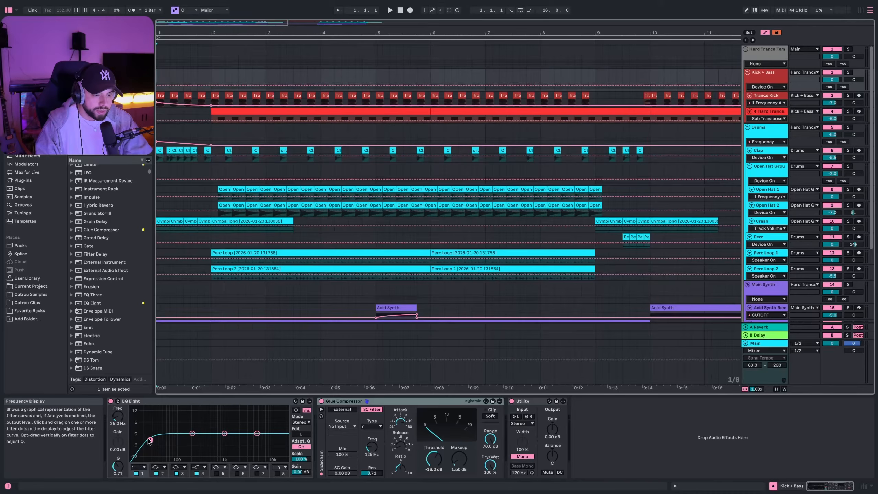
# Step: Enlarge the Trance Kick track to show its waveforms and EQ Eight frequency automation around the bar 9 break
pyautogui.scroll(6, 323, 132)
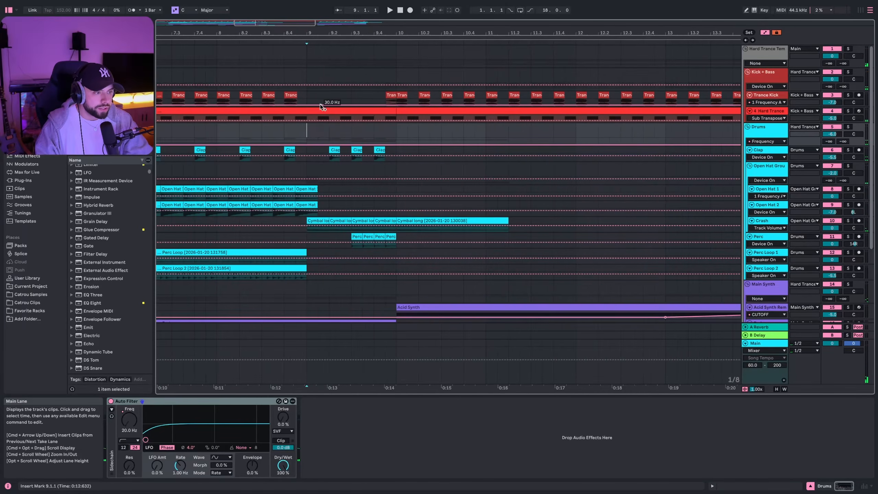
pyautogui.click(307, 97)
pyautogui.click(391, 97)
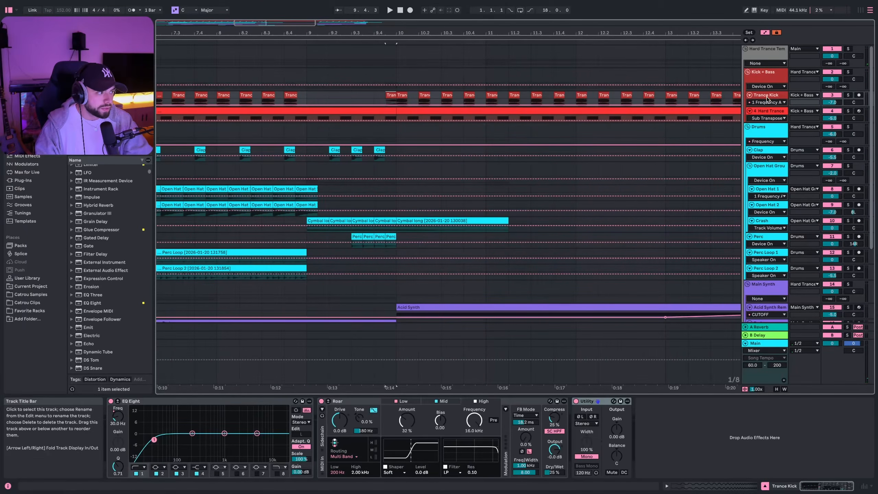
pyautogui.moveTo(763, 105); pyautogui.dragTo(765, 149)
pyautogui.scroll(-3, 335, 120)
# Step: Audition the full arrangement from bar 9, through the kick break and into the following section
pyautogui.click(319, 117)
pyautogui.press('space')
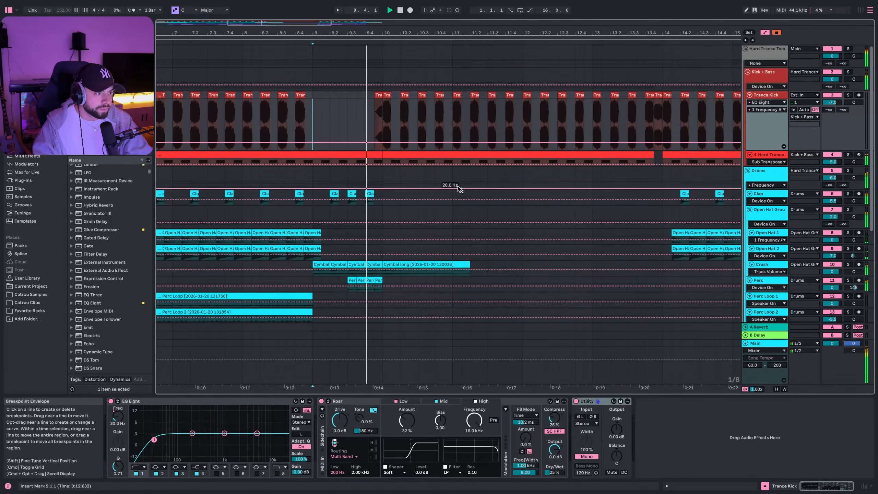
pyautogui.scroll(-5, 457, 191)
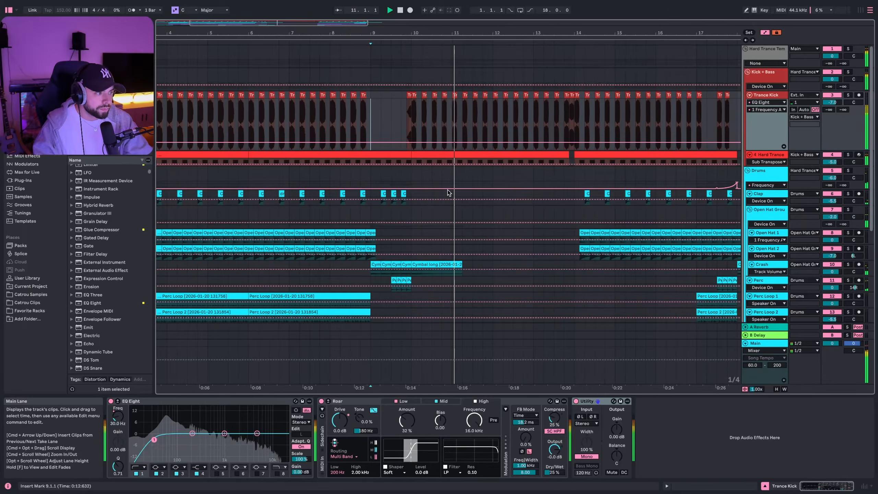
pyautogui.scroll(-1, 428, 189)
pyautogui.hscroll(-3, 428, 189)
pyautogui.press('space')
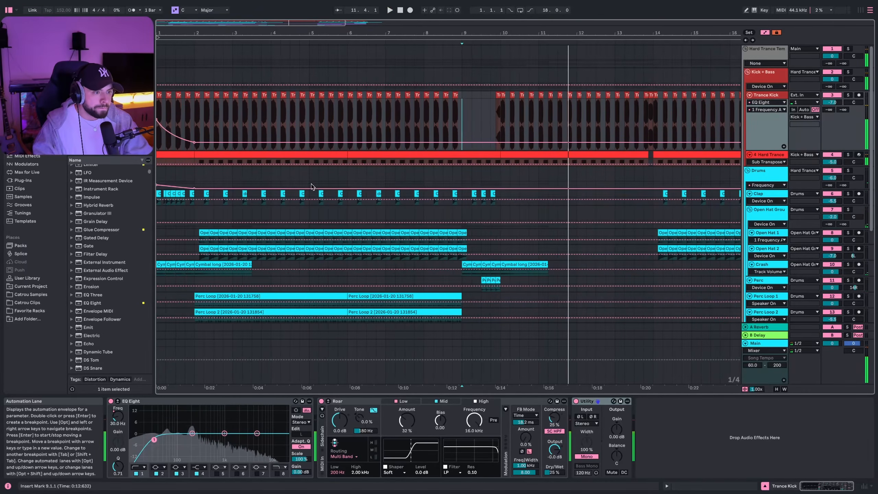
# Step: Compare the device chains of the Hard Trance Off Beat Bassline and Trance Kick, focusing on the bassline's EQ Eight
pyautogui.click(224, 154)
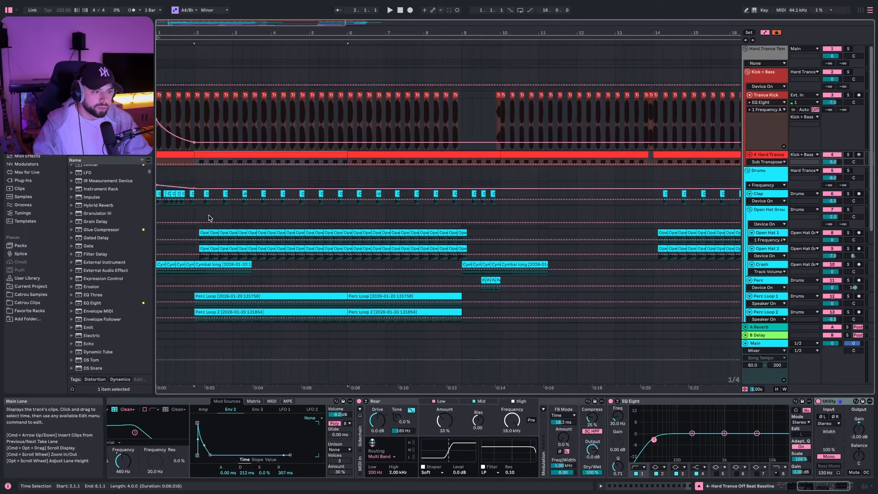
pyautogui.click(774, 155)
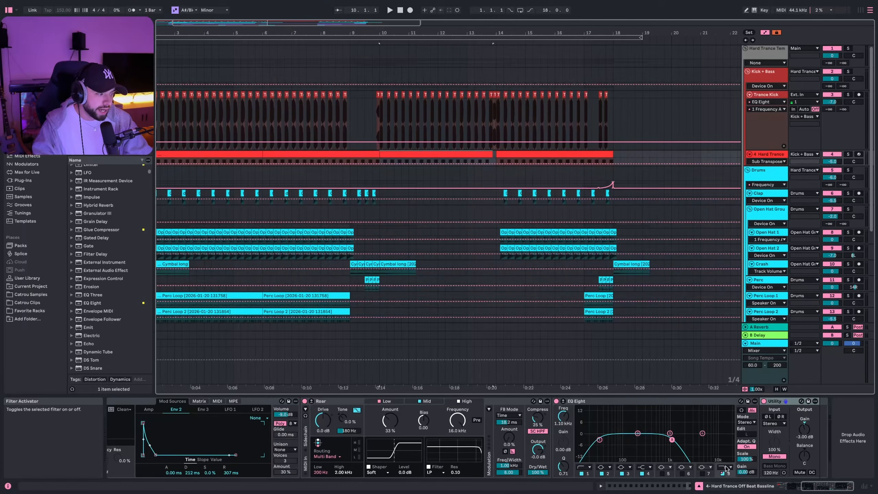
pyautogui.click(770, 148)
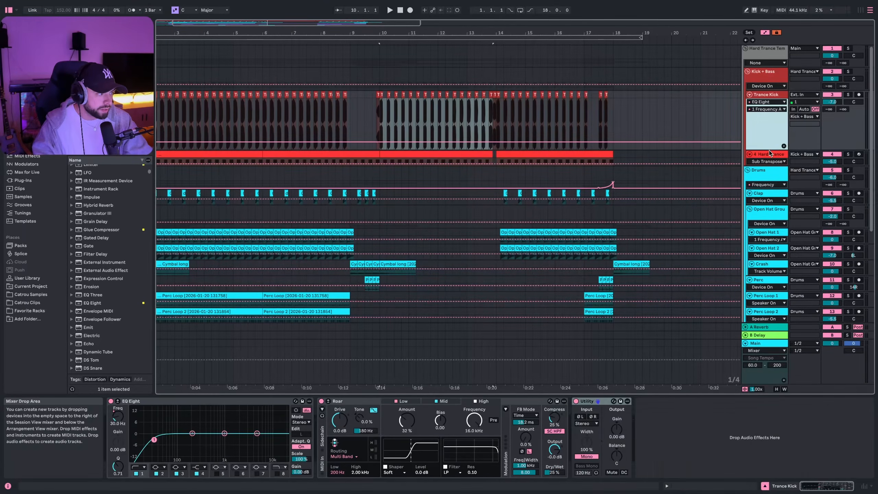
pyautogui.click(769, 153)
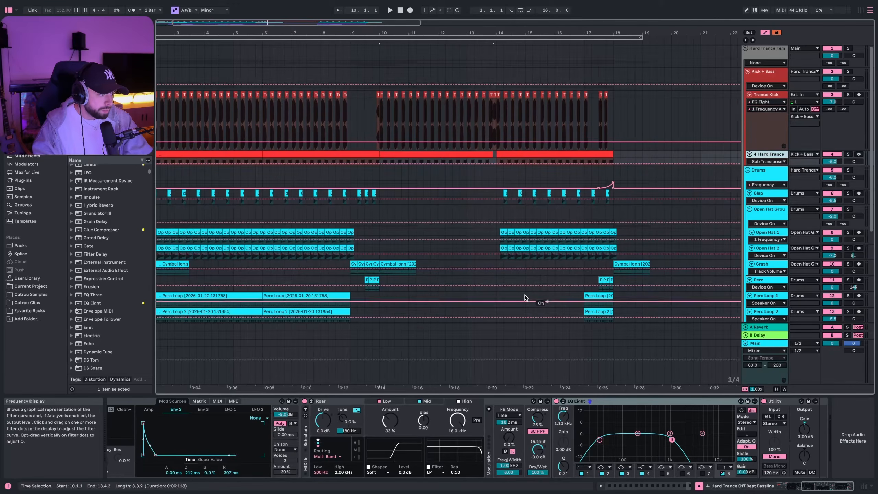
# Step: Examine the bassline clip starting at bar 10 alongside the Acid Synth clip in the same section
pyautogui.click(427, 157)
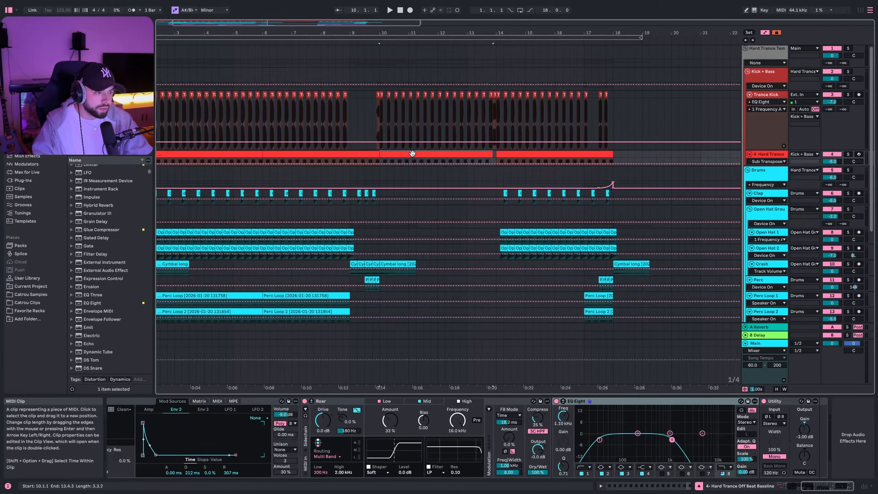
pyautogui.scroll(-5, 422, 196)
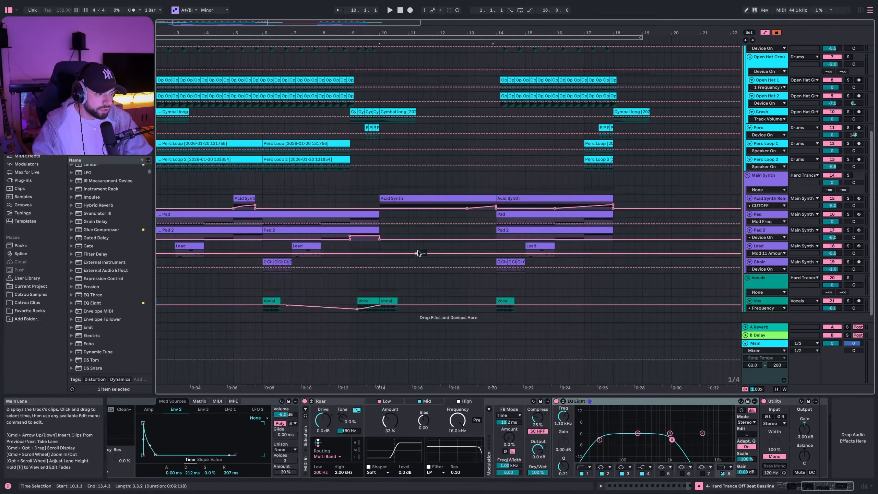
pyautogui.click(416, 198)
pyautogui.scroll(5, 539, 161)
pyautogui.click(391, 157)
pyautogui.click(392, 158)
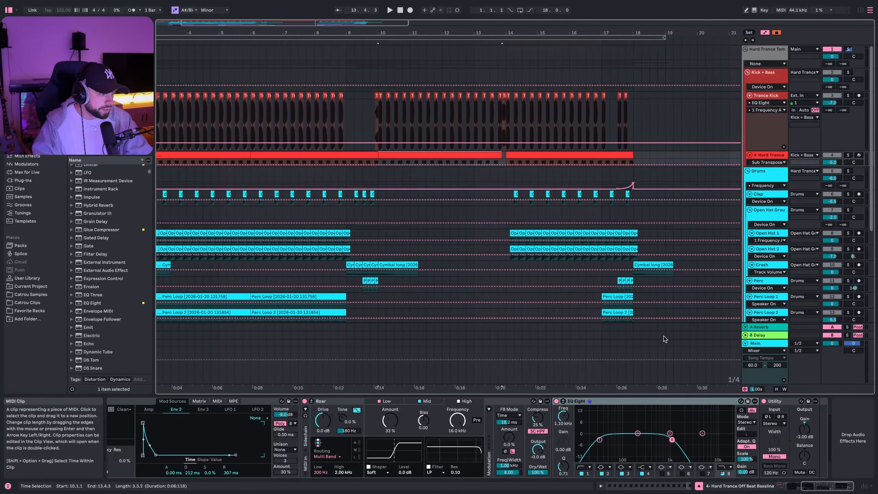
# Step: Audition the bassline in solo from bar 10 with filter 8 of its EQ Eight switched off
pyautogui.click(723, 474)
pyautogui.click(848, 155)
pyautogui.press('space')
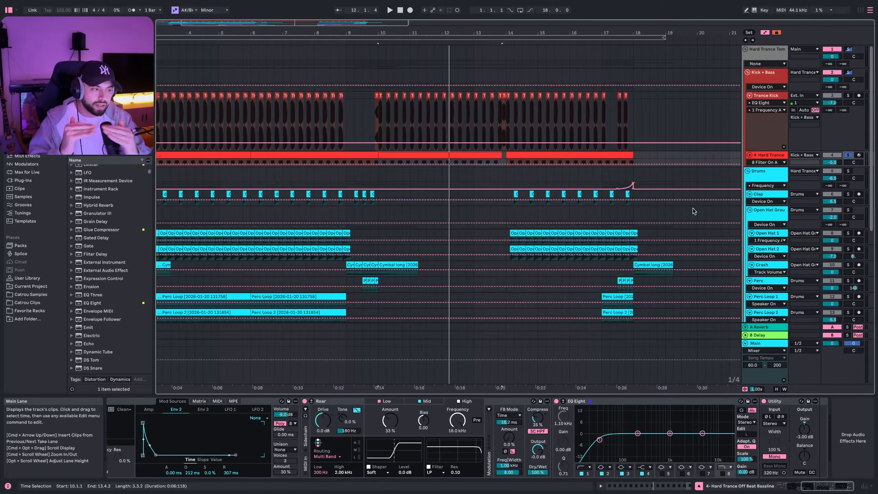
# Step: Switch the bassline EQ Eight's filter 8 back on and audition from bar 10, toggling the filter during playback to compare
pyautogui.click(722, 472)
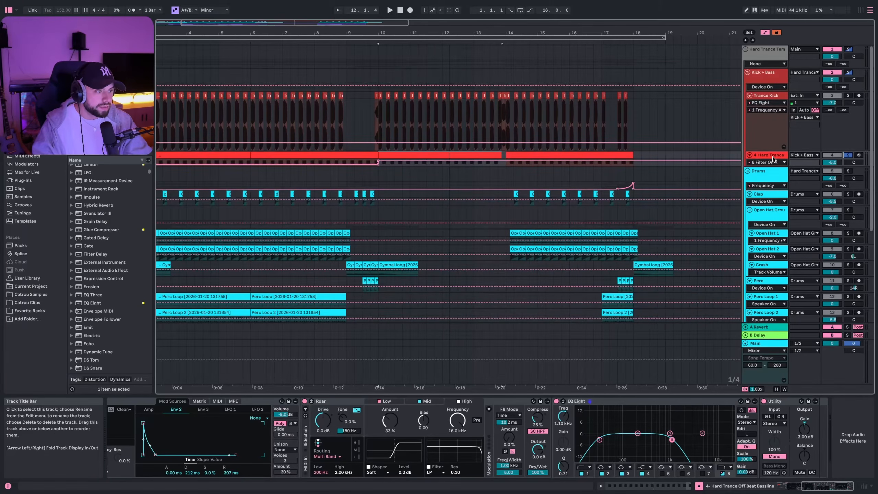
pyautogui.press('space')
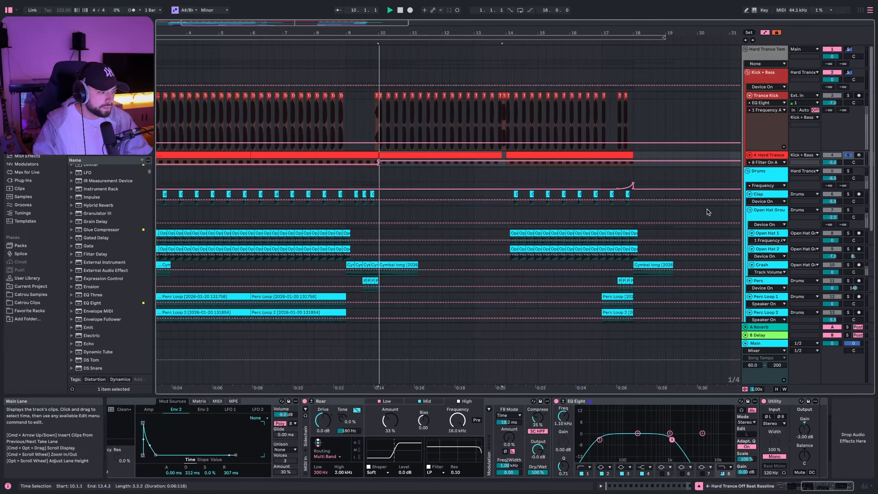
pyautogui.click(723, 474)
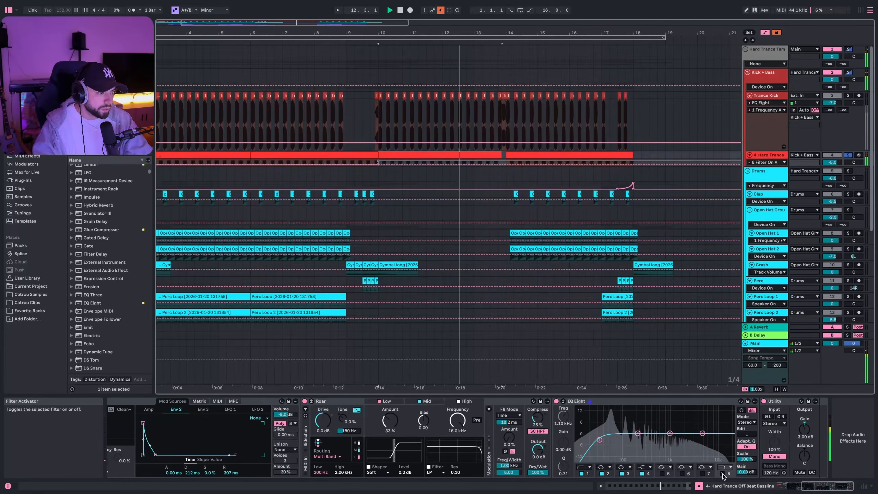
pyautogui.rightClick(723, 474)
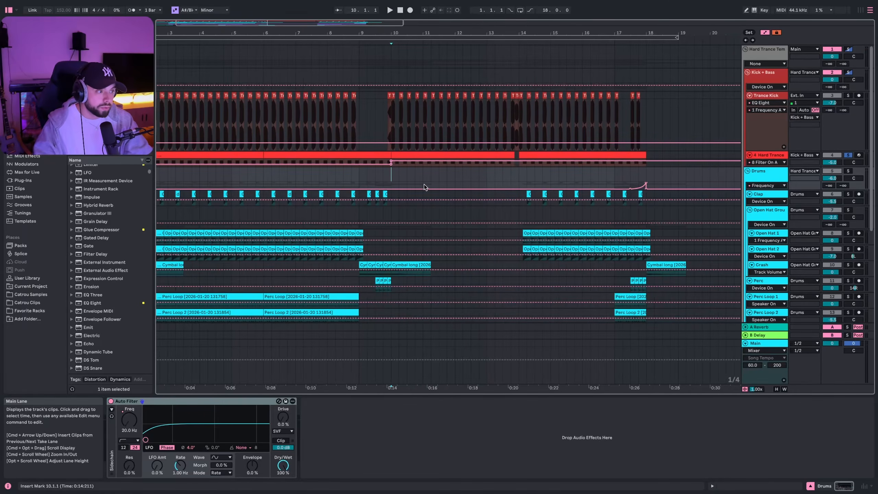
pyautogui.hscroll(-5, 425, 181)
pyautogui.click(159, 194)
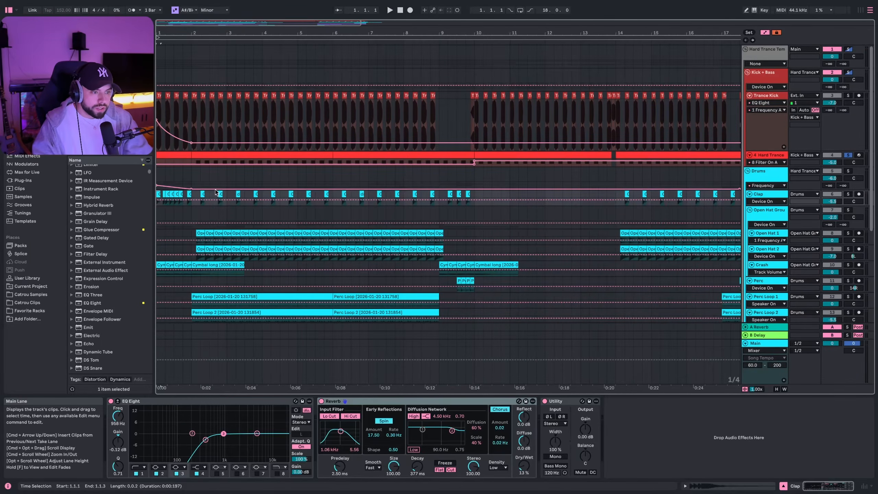
pyautogui.click(764, 173)
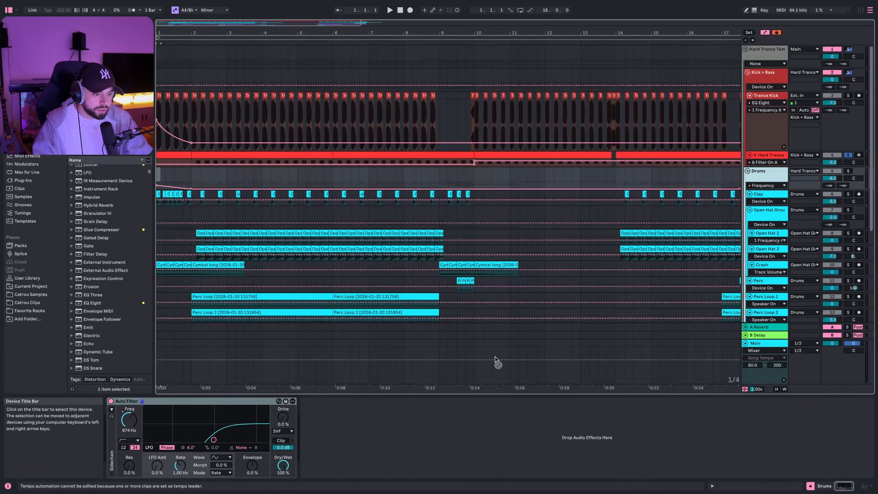
# Step: Audition the Drums group from bar 1 through its Auto Filter Frequency automation
pyautogui.click(161, 200)
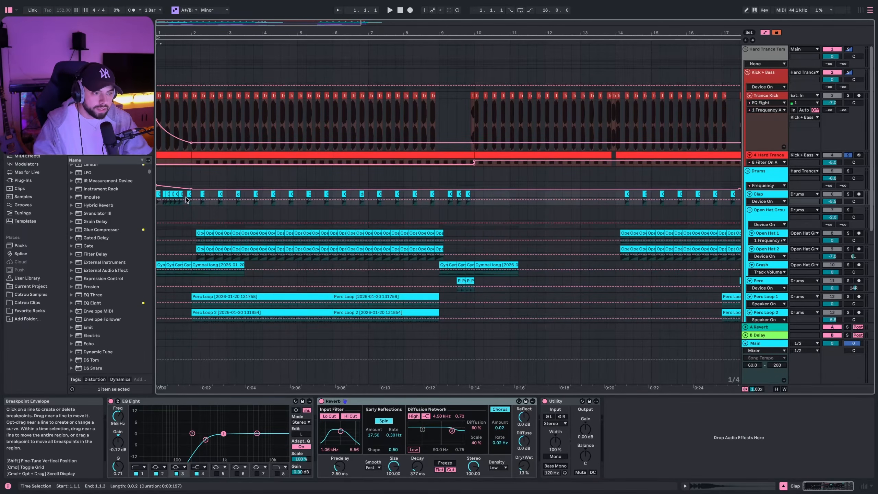
pyautogui.press('space')
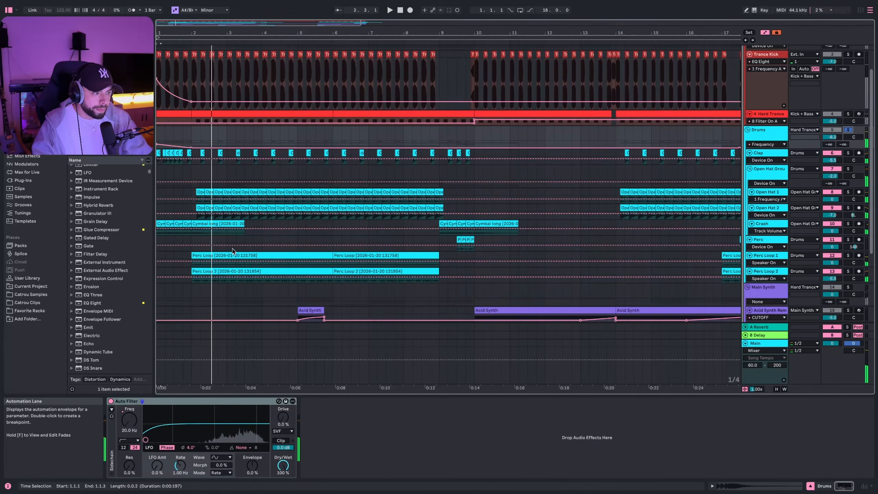
pyautogui.scroll(-3, 382, 173)
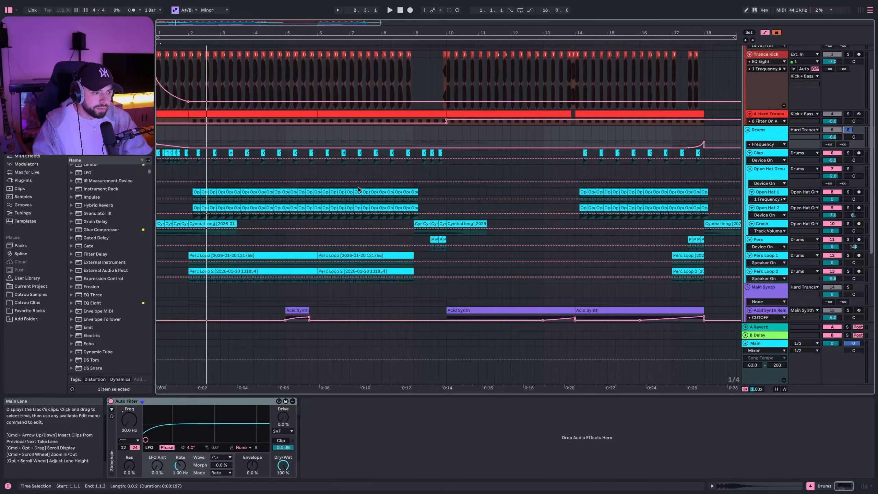
# Step: Inspect the Pad and Pad 2 clips starting at bar 2 together with their device chains
pyautogui.scroll(-4, 239, 236)
pyautogui.scroll(-5, 175, 188)
pyautogui.click(215, 206)
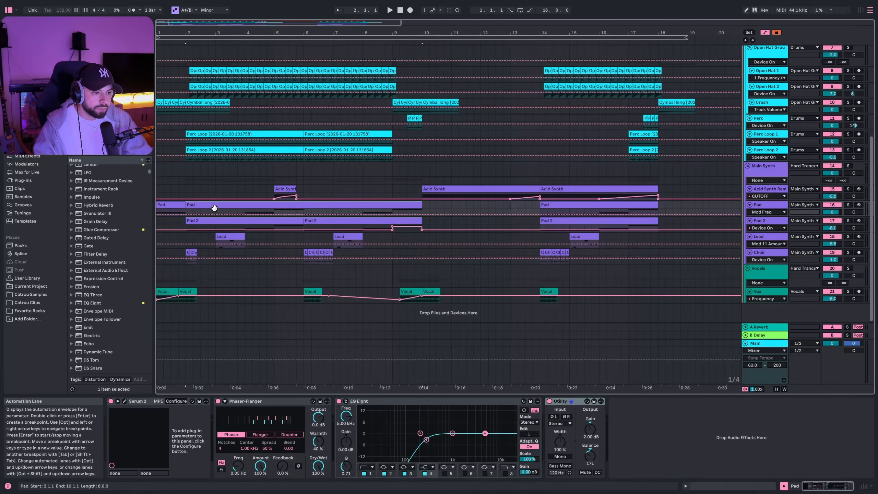
pyautogui.keyDown('shift'); pyautogui.click(217, 221); pyautogui.keyUp('shift')
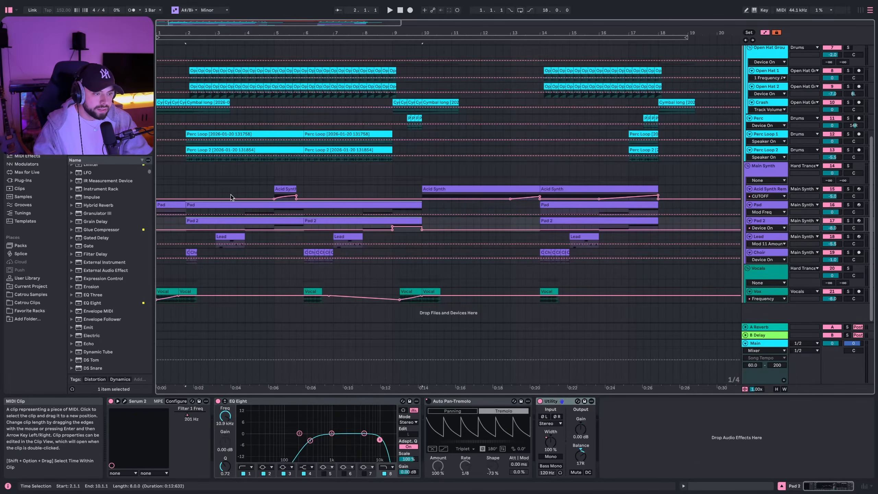
# Step: Audition the arrangement from bar 5, where the short Acid Synth clip and its CUTOFF automation come in
pyautogui.click(274, 187)
pyautogui.click(275, 180)
pyautogui.press('space')
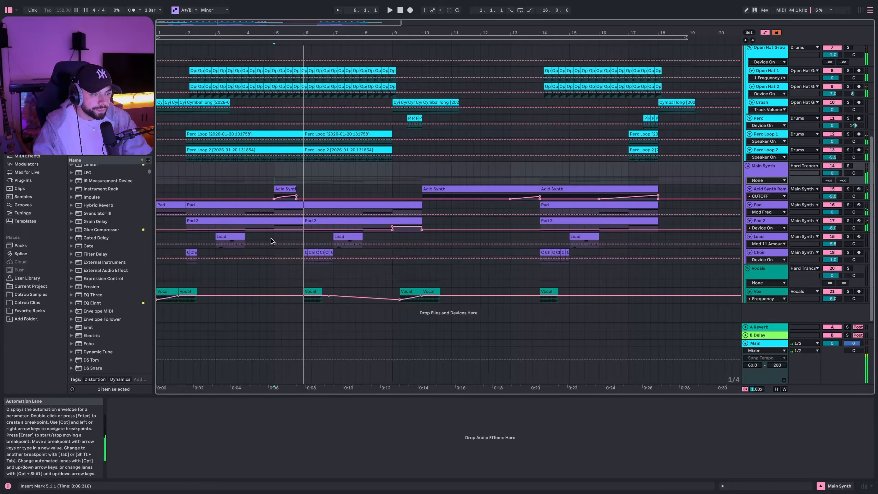
pyautogui.press('space')
# Step: Audition the transition from bar 9 into the long Acid Synth section up to bar 14
pyautogui.click(361, 182)
pyautogui.click(369, 188)
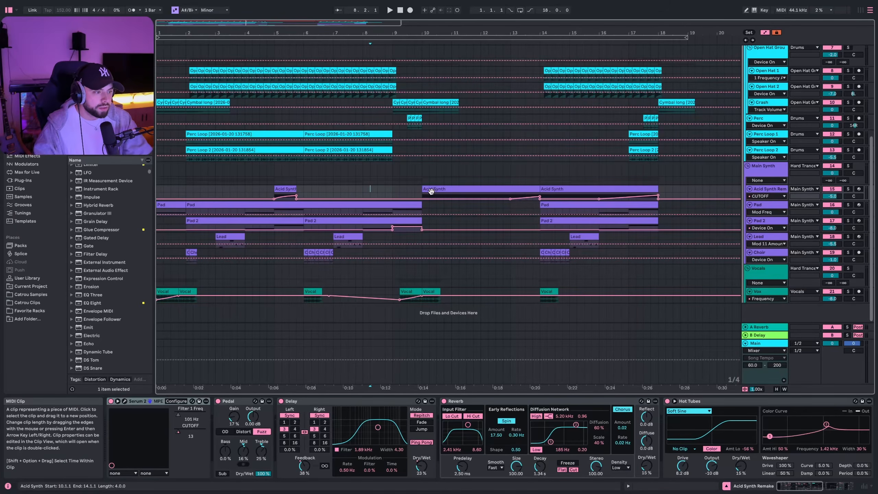
pyautogui.hscroll(-2, 394, 191)
pyautogui.click(357, 191)
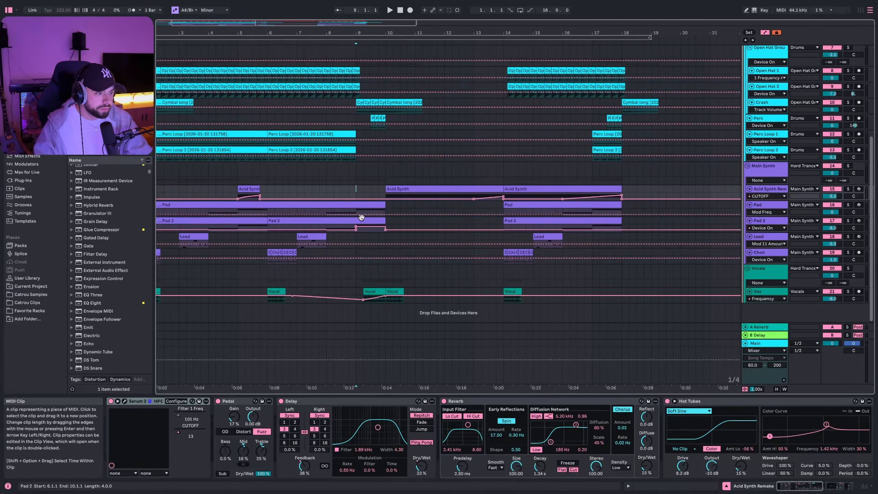
pyautogui.press('space')
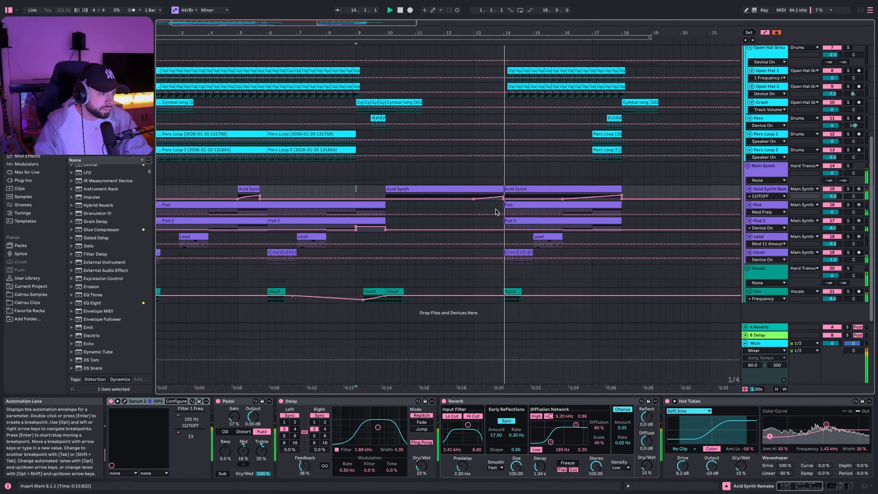
pyautogui.press('space')
# Step: Examine the gap in the Pad track between bars 10 and 14, with the Acid Synth track enlarged above it
pyautogui.click(485, 210)
pyautogui.click(515, 204)
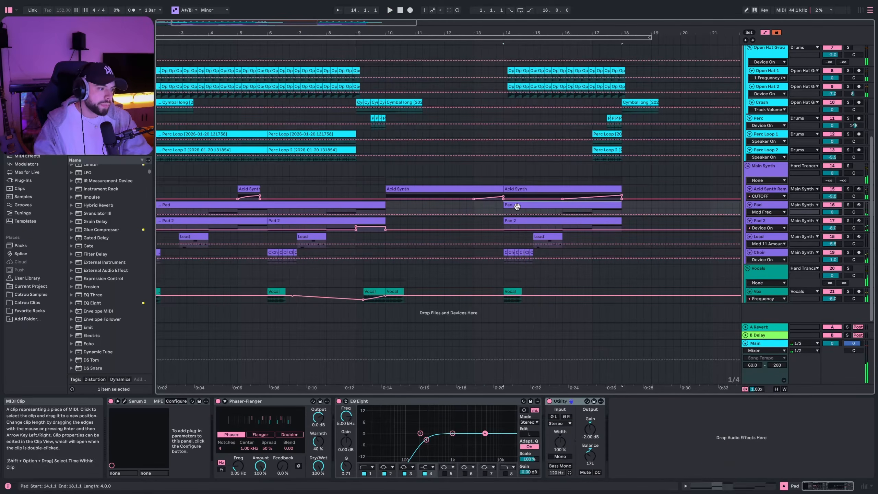
pyautogui.scroll(4, 490, 196)
pyautogui.click(475, 205)
pyautogui.moveTo(502, 207); pyautogui.dragTo(392, 210)
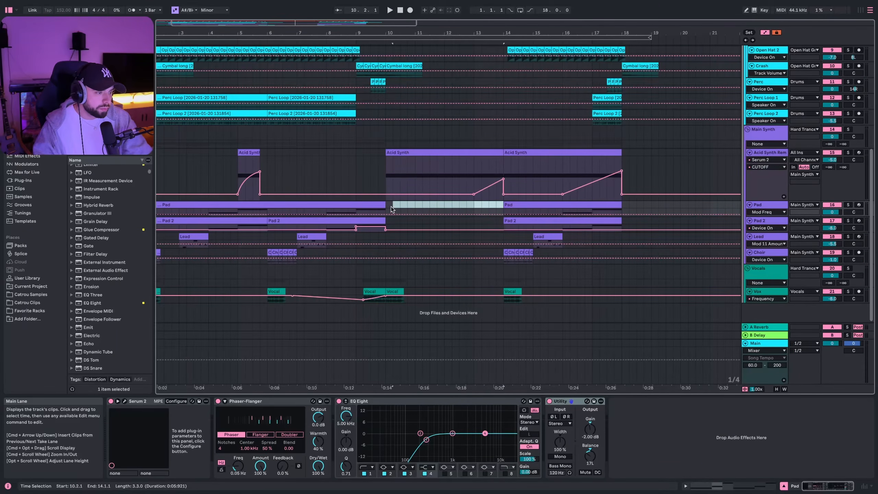
# Step: Examine the Pad and Pad 2 clips at bar 14 and the Acid Synth CUTOFF automation rising from bar 13 to 14
pyautogui.click(511, 205)
pyautogui.keyDown('shift'); pyautogui.click(517, 221); pyautogui.keyUp('shift')
pyautogui.moveTo(502, 187)
pyautogui.mouseDown()
pyautogui.moveTo(460, 188)
pyautogui.moveTo(502, 175)
pyautogui.mouseUp()
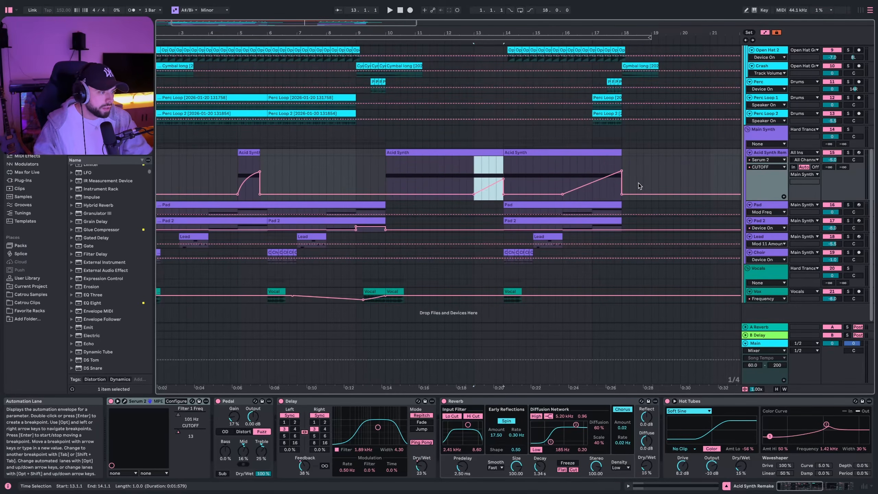
pyautogui.click(541, 173)
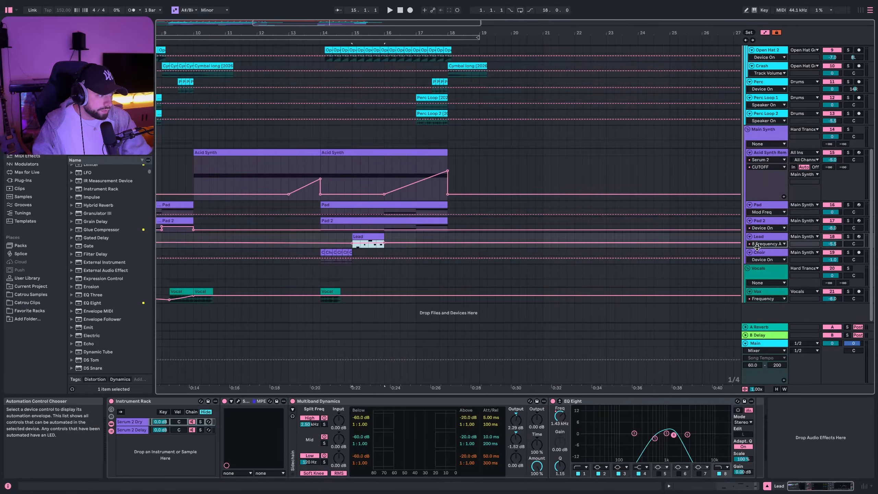
# Step: Enlarge the Lead track and examine its EQ Eight filter 8 Frequency automation over the clips at bars 3, 7 and 15
pyautogui.moveTo(757, 247); pyautogui.dragTo(755, 288)
pyautogui.hscroll(-8, 432, 277)
pyautogui.moveTo(348, 248)
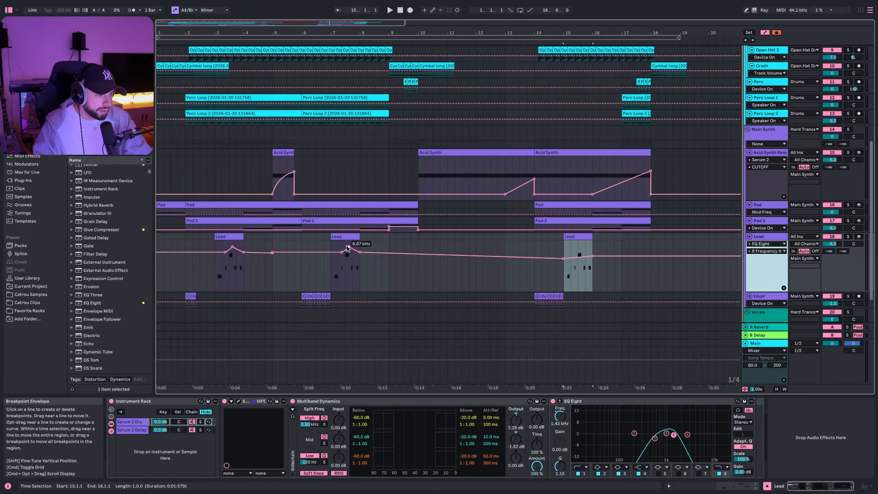
pyautogui.click(560, 251)
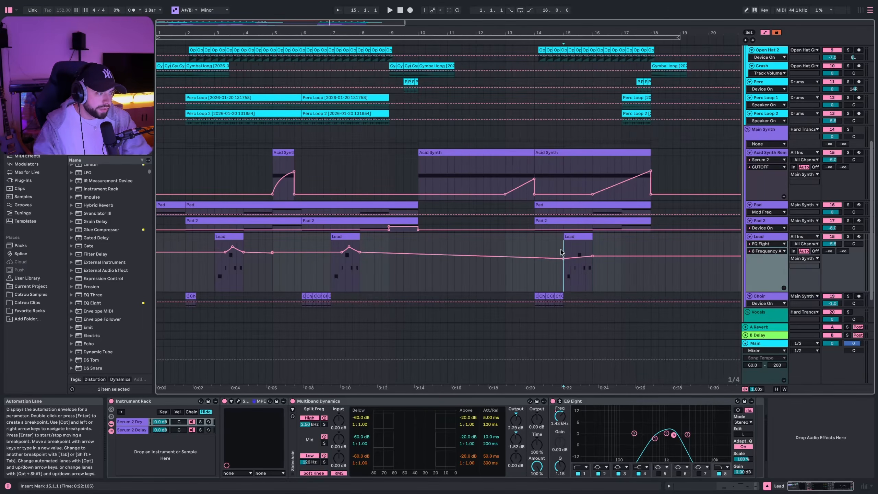
pyautogui.hscroll(1, 551, 251)
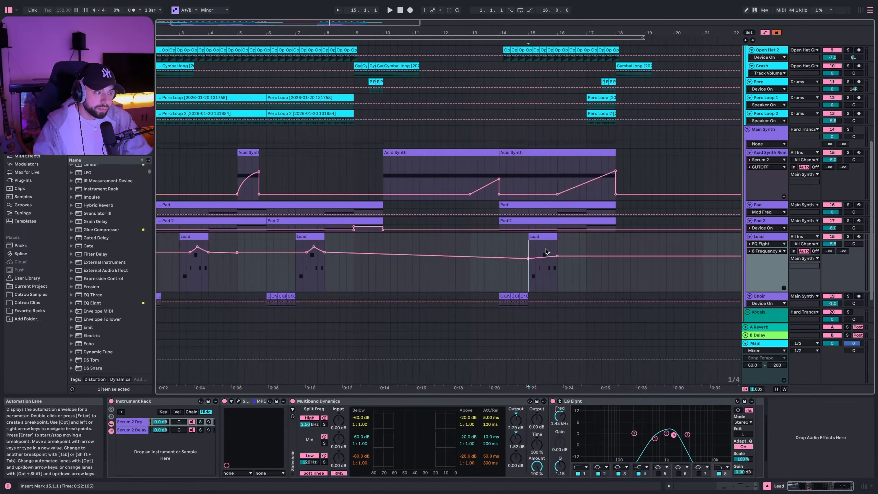
# Step: Compare the Lead clip at bar 15 with the Acid Synth above it and audition the section from bar 15
pyautogui.click(531, 238)
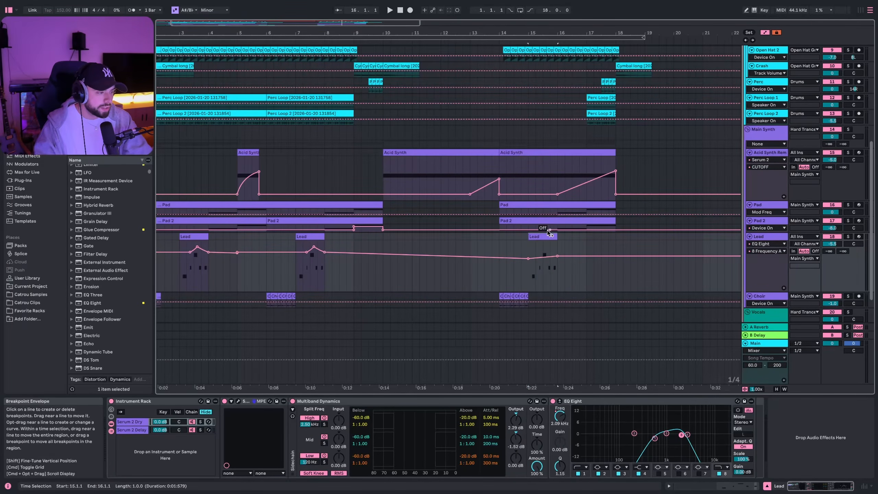
pyautogui.click(537, 157)
pyautogui.click(545, 237)
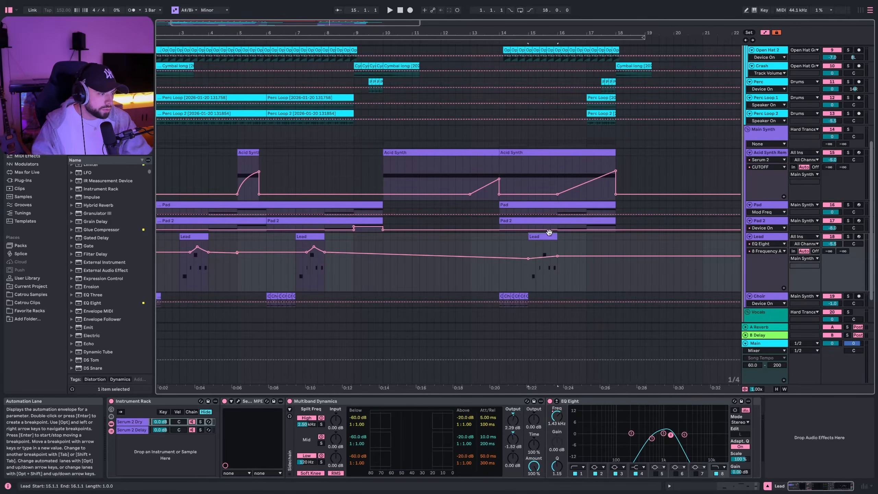
pyautogui.click(529, 290)
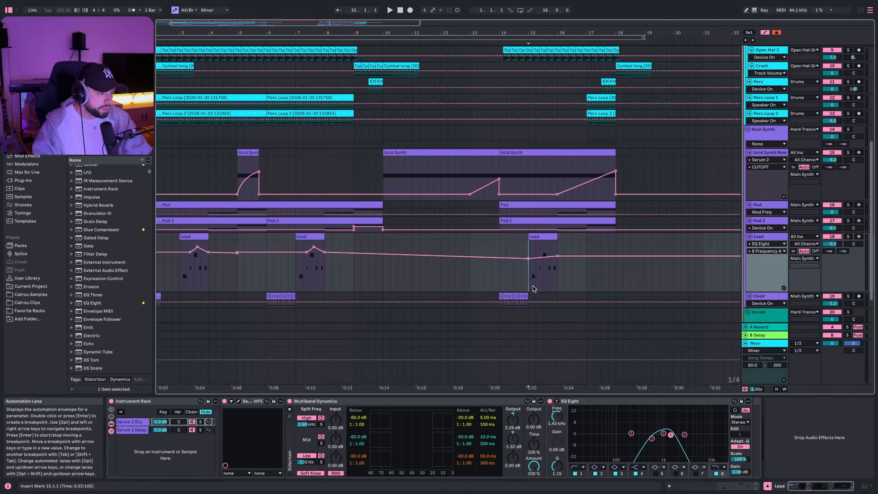
pyautogui.press('space')
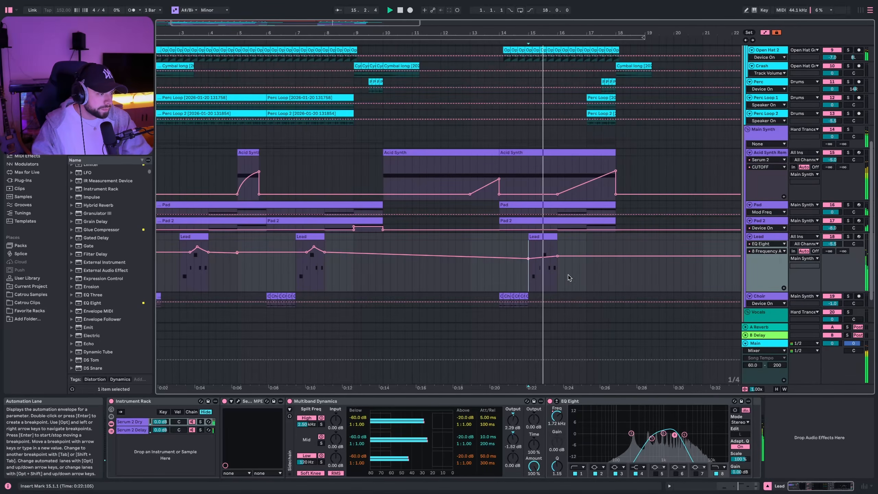